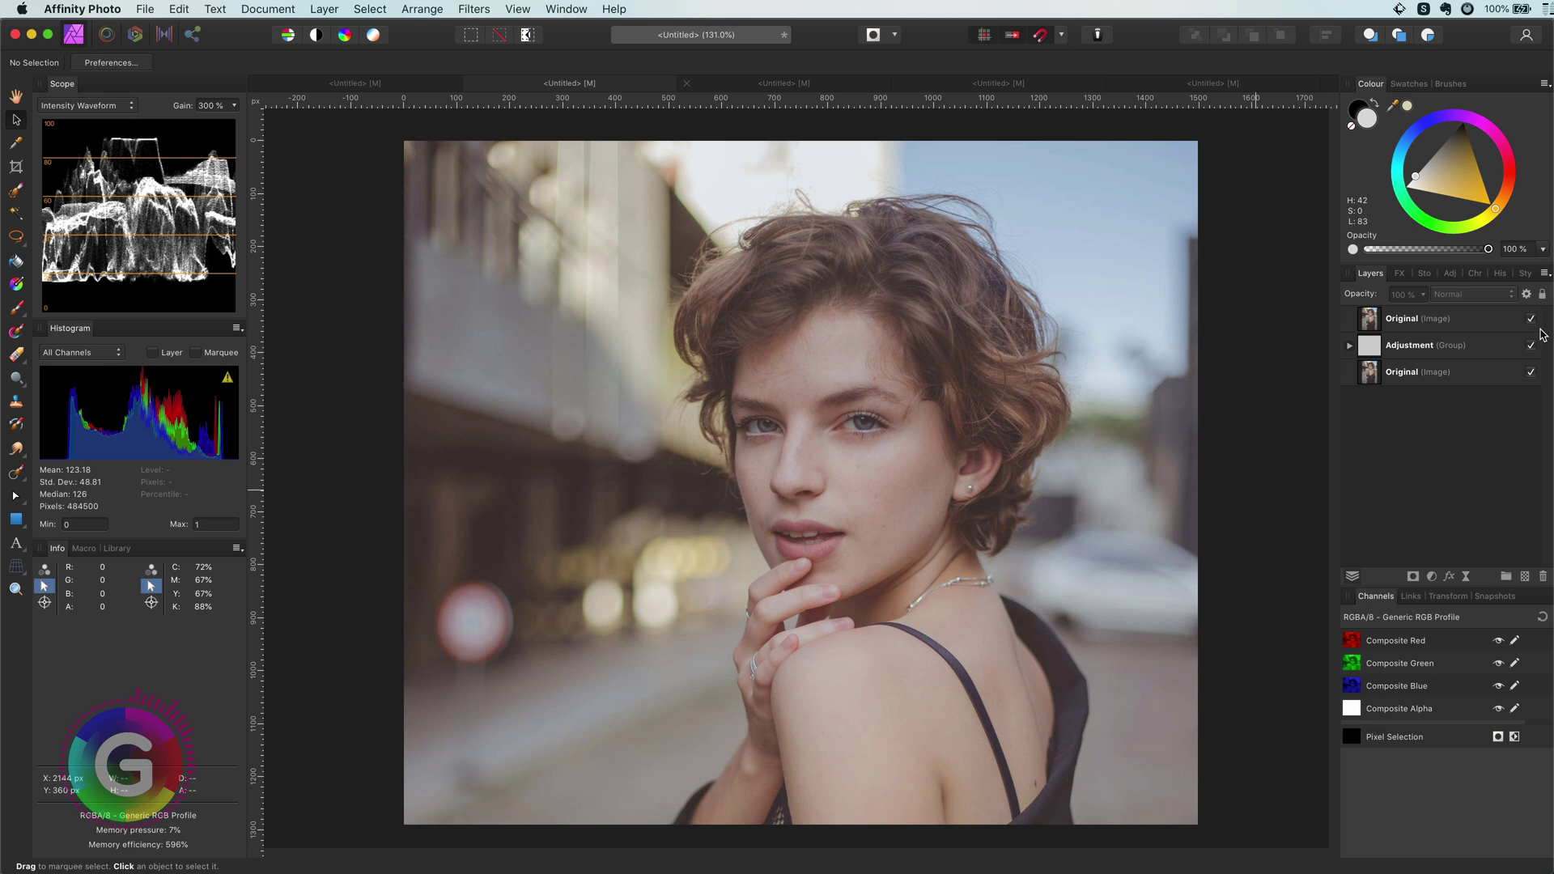
Hide the top Original layer to reveal the higher-contrast Adjustment group grade beneath.
click(1530, 319)
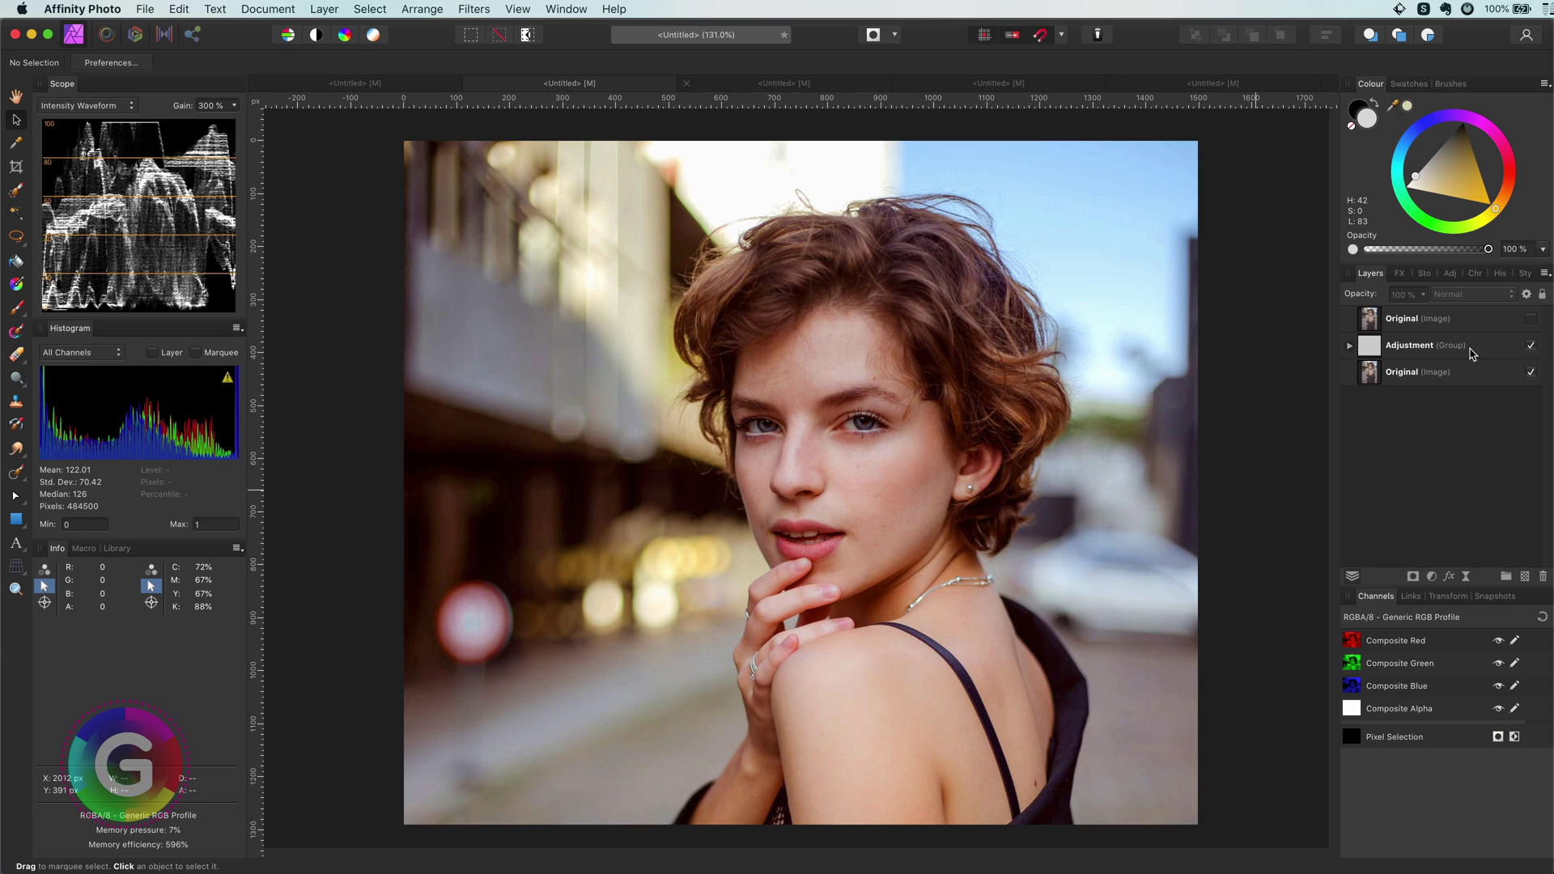
Delete the Adjustment group and the bottom Original layer, leaving only the flat Original.
click(1471, 353)
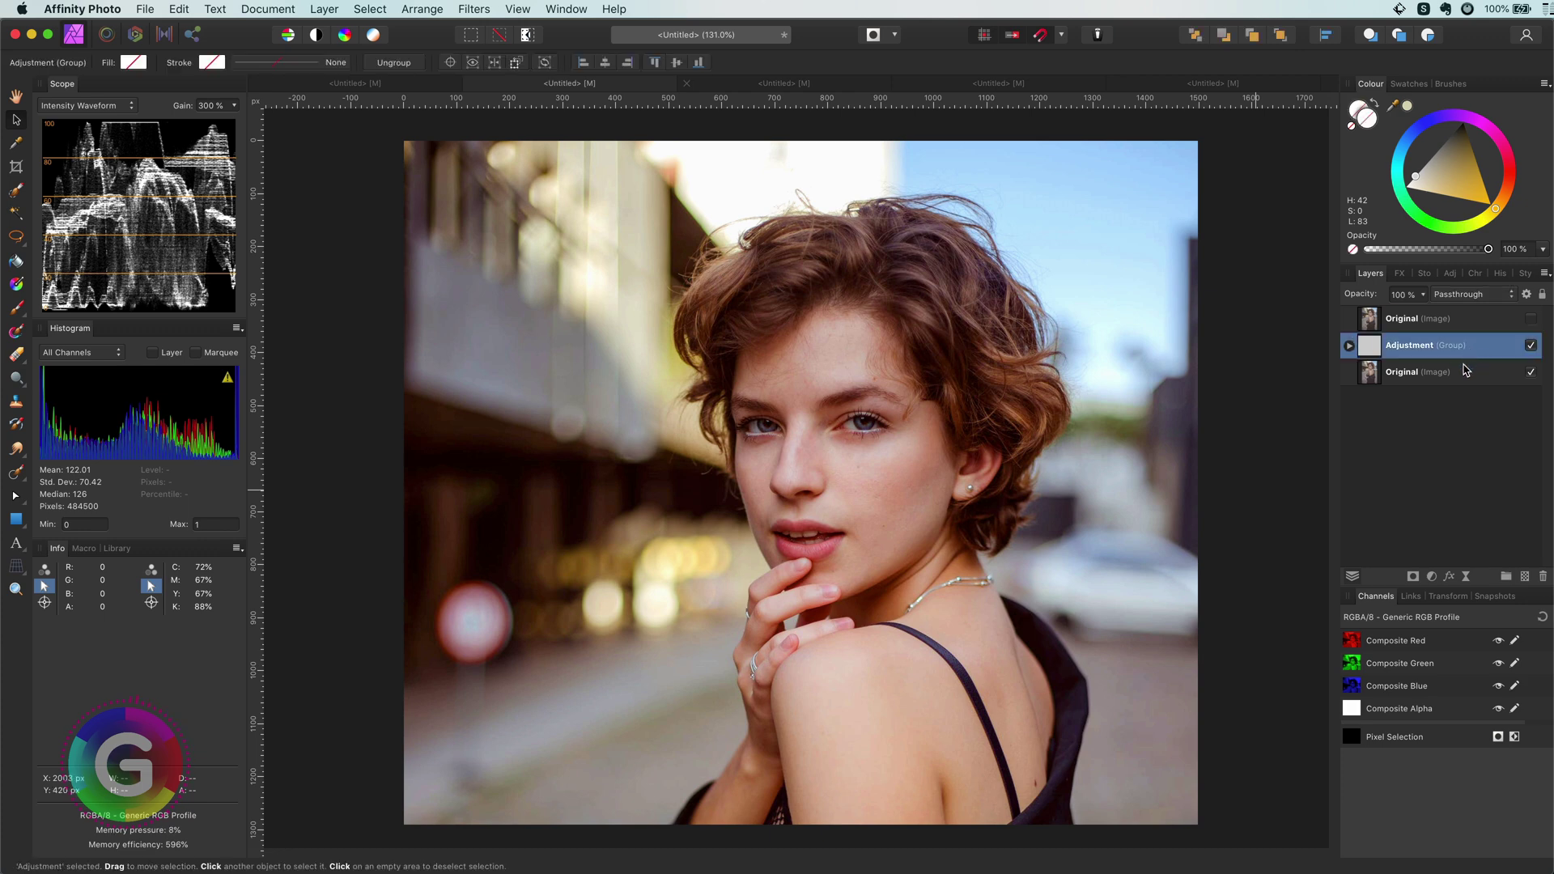
shift+click(1464, 370)
key(super+e)
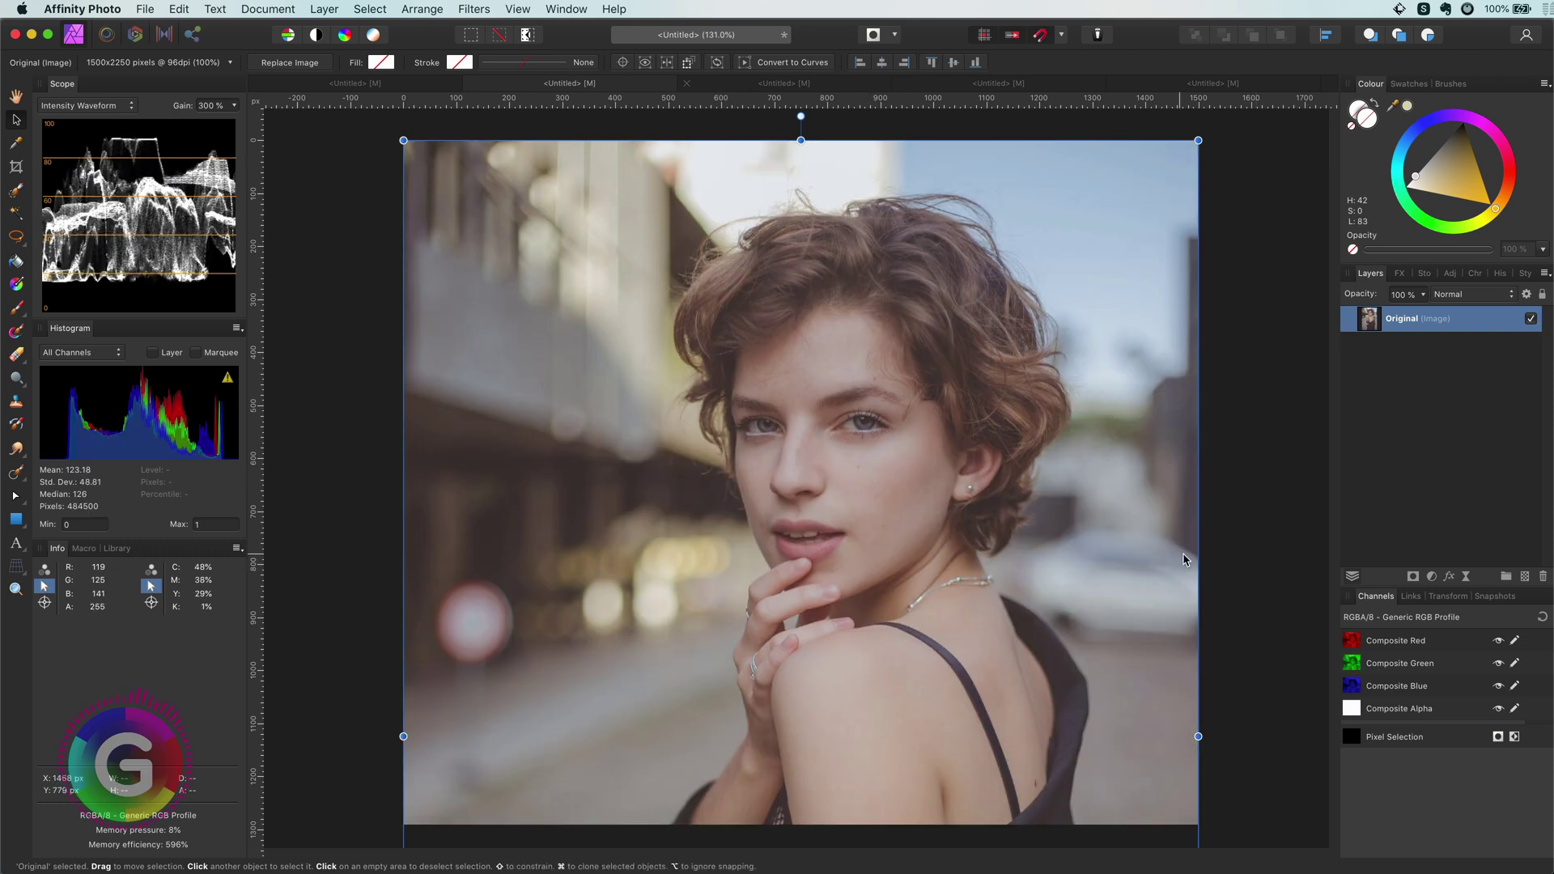
click(1300, 556)
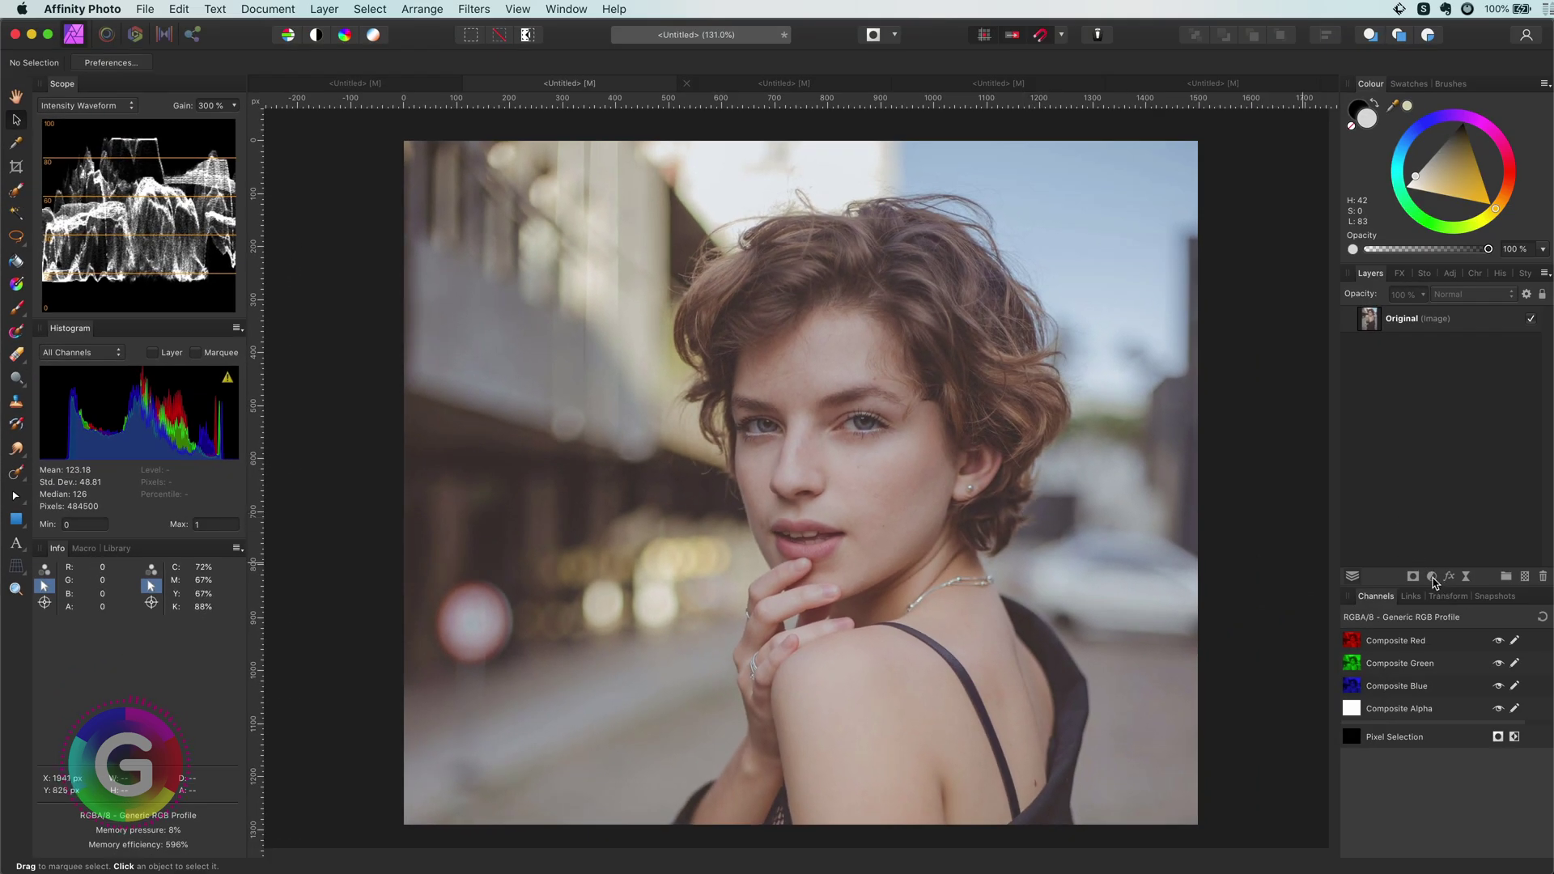
Add a Levels adjustment above Original with black level 13% and white level 92%.
click(1431, 576)
click(1460, 585)
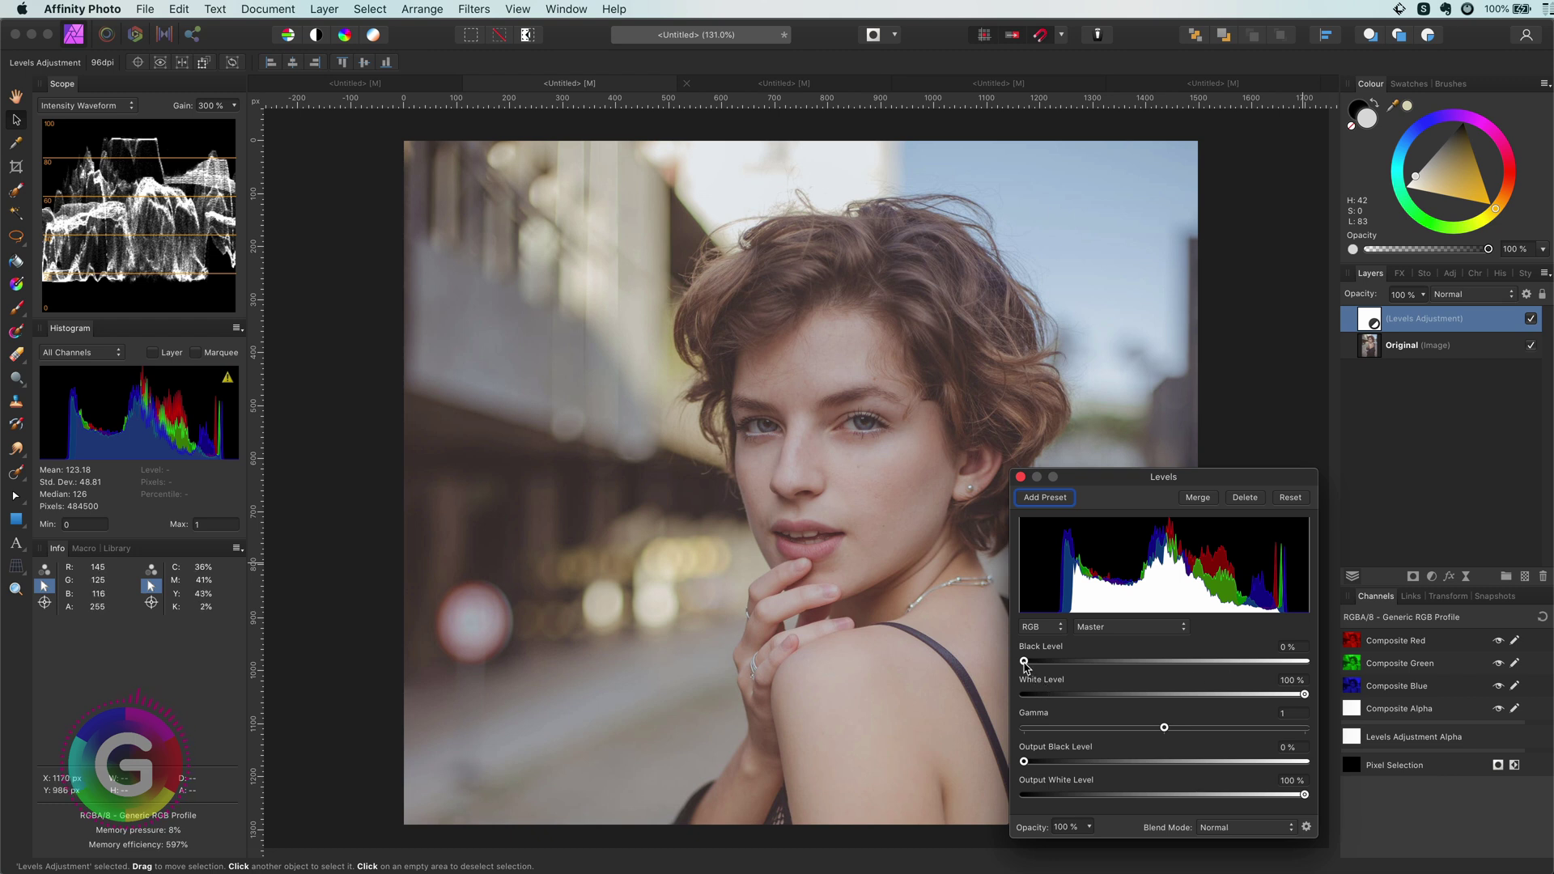
drag(1024, 664, 1037, 666)
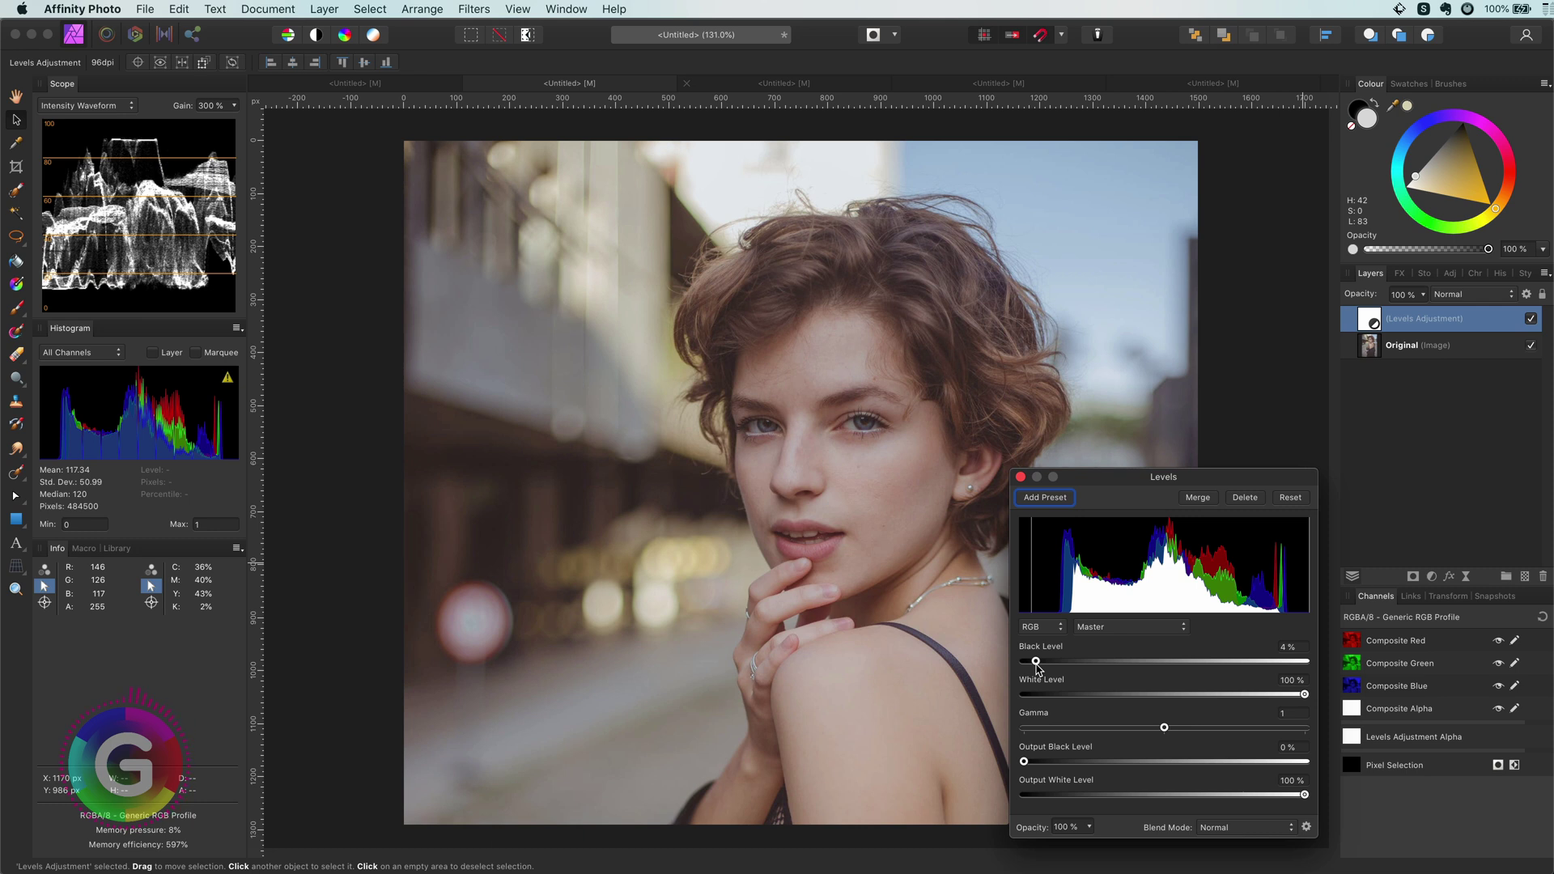
drag(1036, 663, 1061, 674)
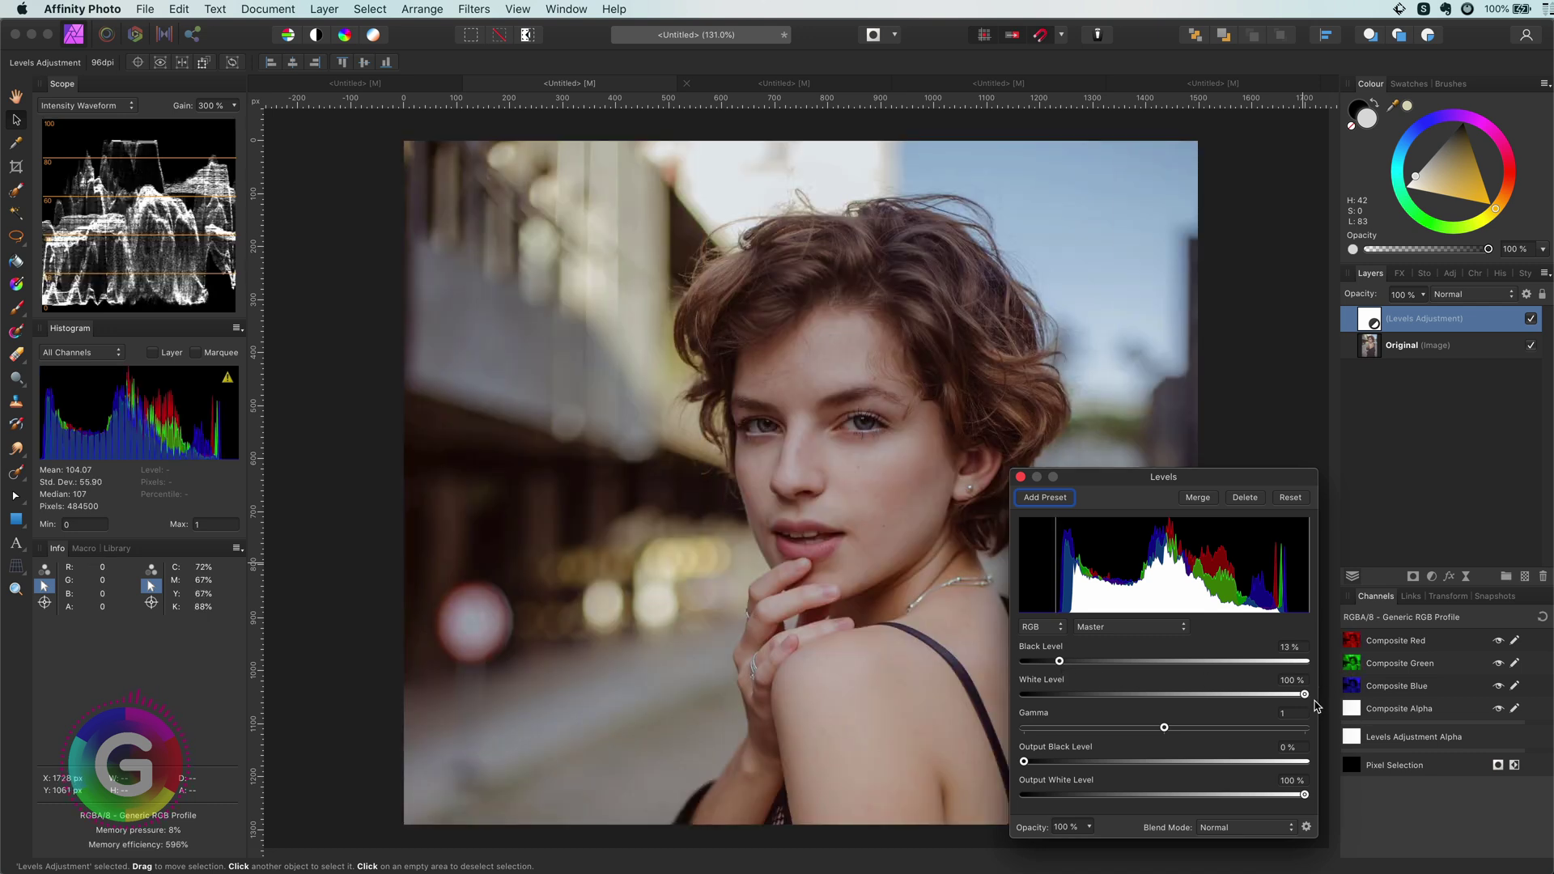
drag(1304, 694, 1284, 698)
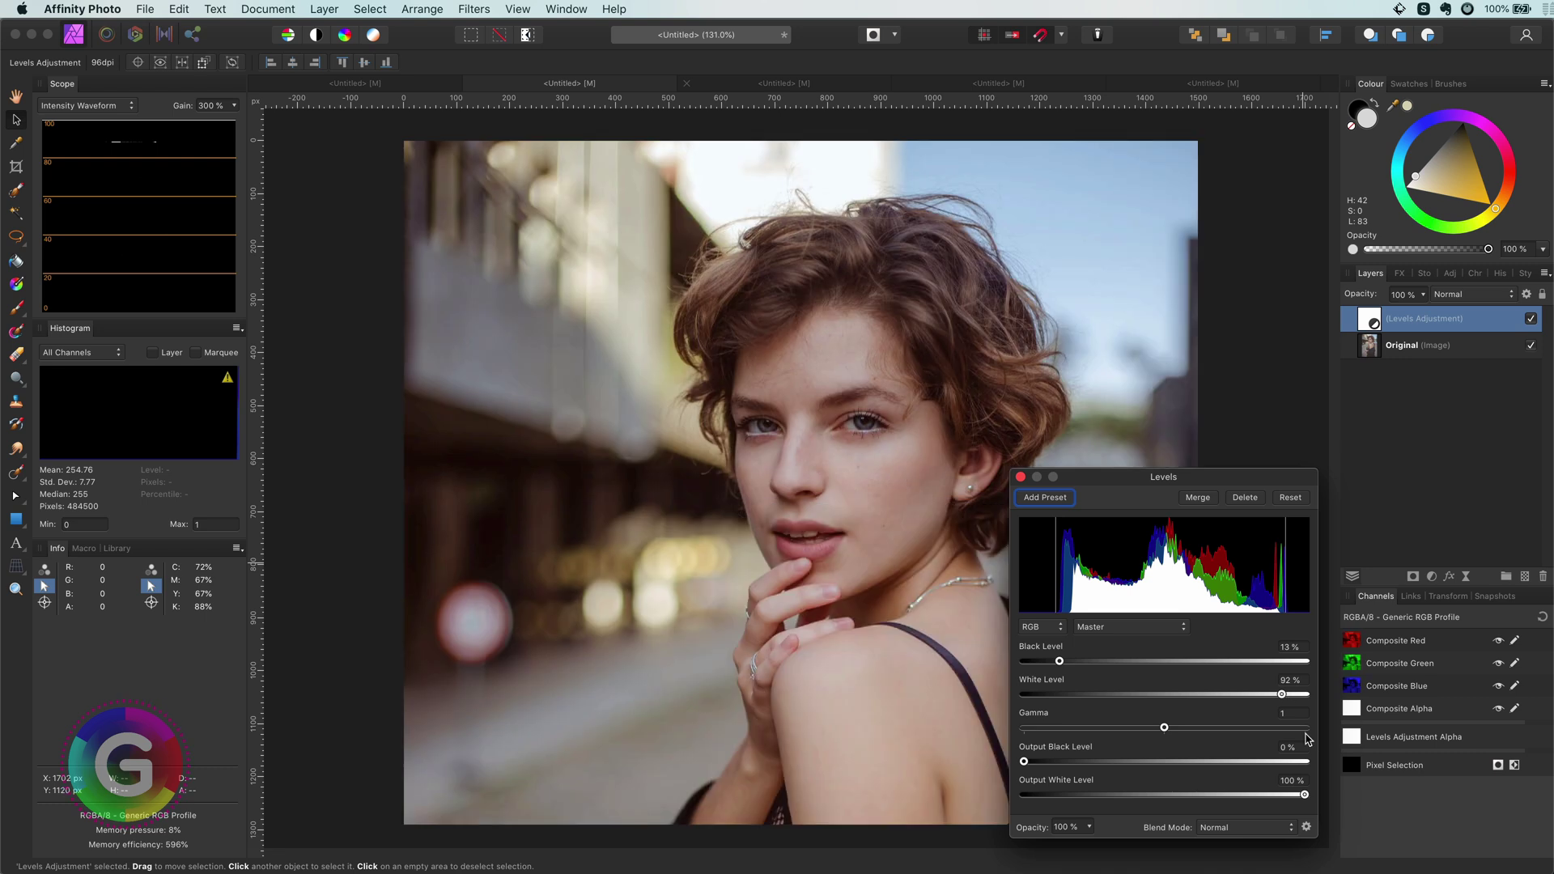
Set the Red channel Levels to black 6% and white 97%.
click(1118, 630)
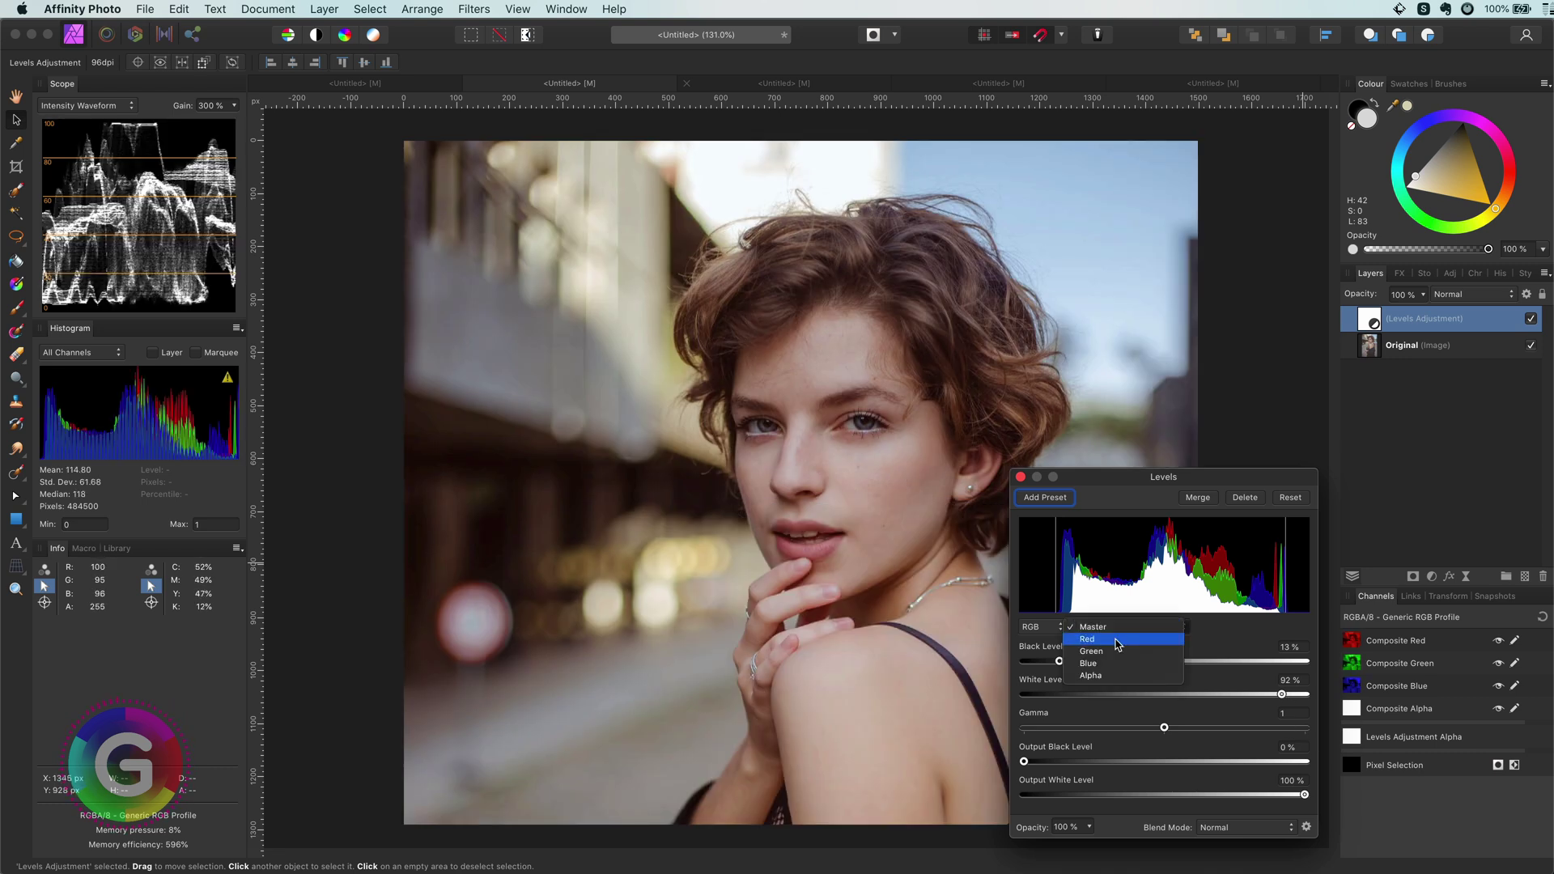
click(1116, 640)
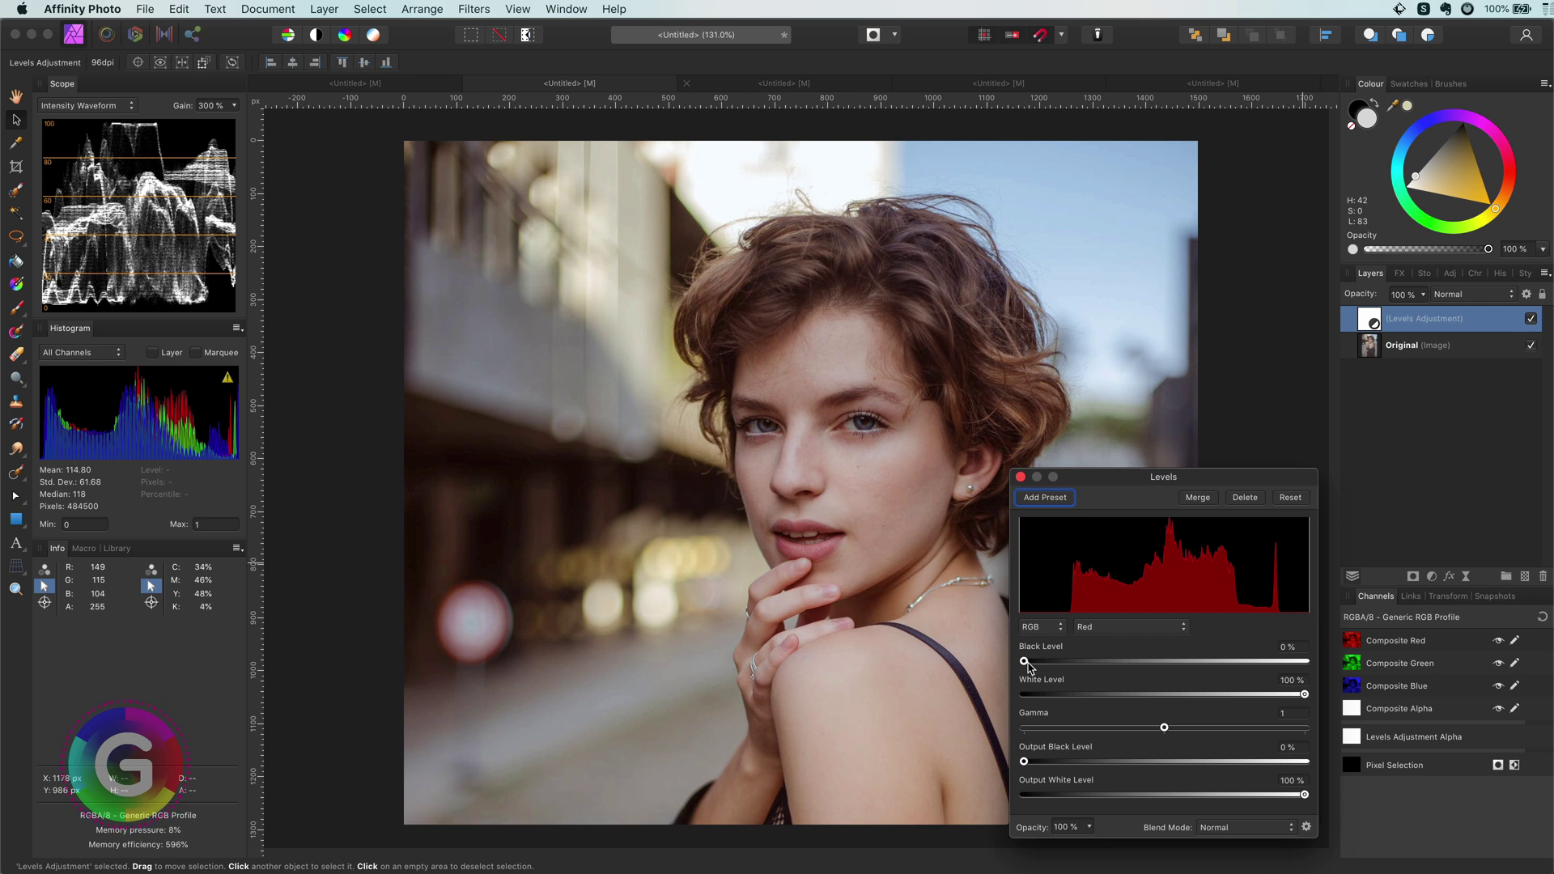
mouse_move(1025, 662)
mouse_down()
mouse_move(1055, 662)
mouse_move(1043, 674)
mouse_up()
drag(1303, 697, 1296, 700)
Set the Green channel Levels to black 1% and white 99%.
click(1130, 626)
click(1116, 640)
drag(1023, 661, 1026, 664)
drag(1303, 693, 1302, 694)
Adjust the Blue channel Levels, lowering its white level to 97%.
click(1130, 626)
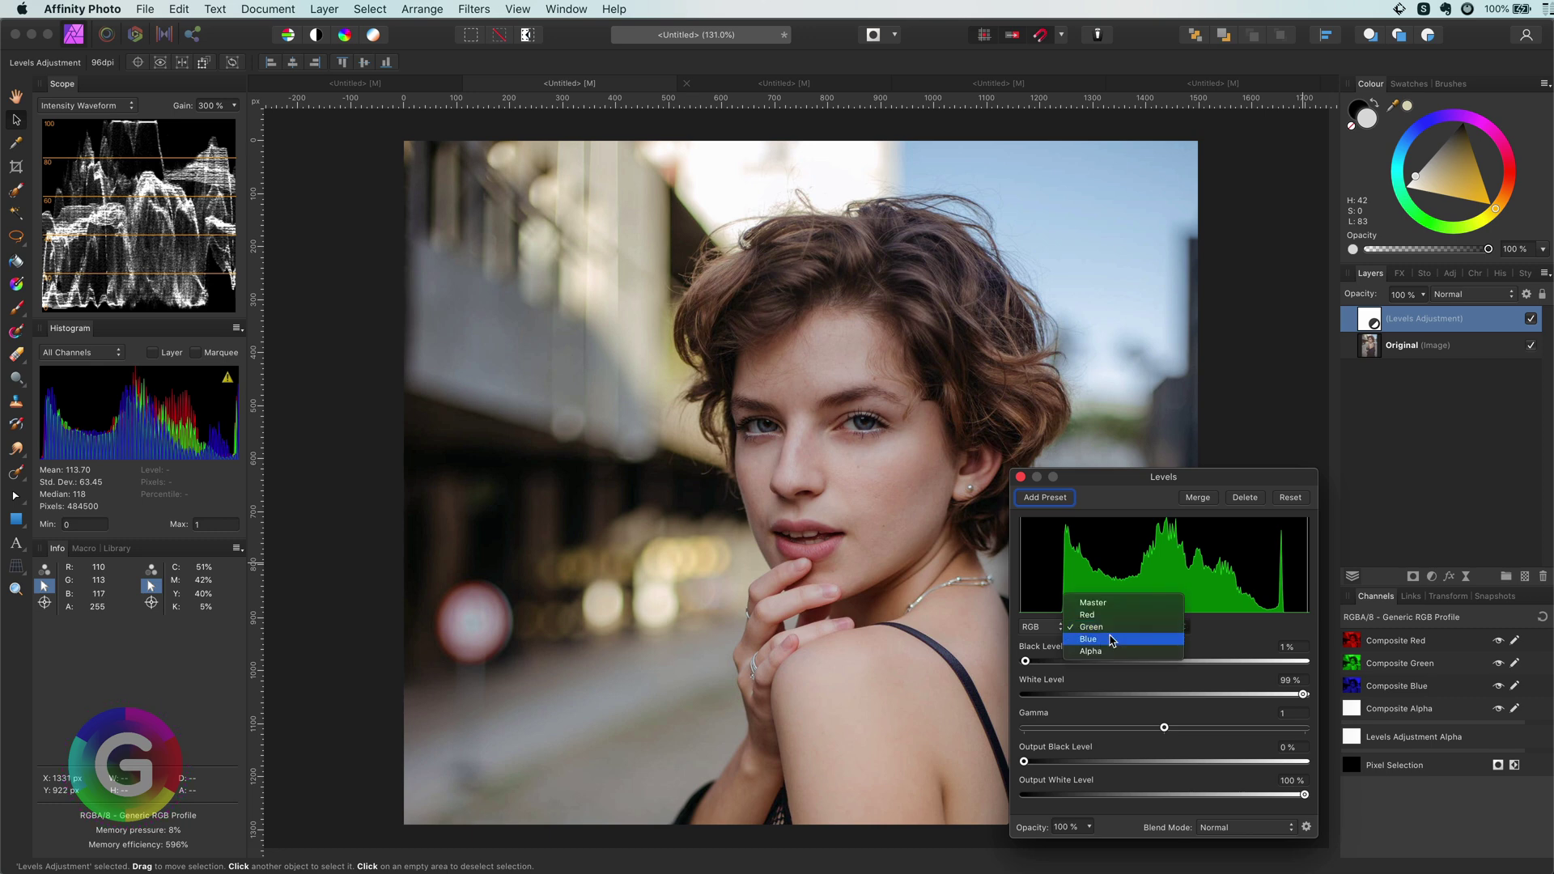
click(1108, 639)
drag(1024, 662, 1024, 663)
drag(1304, 694, 1293, 694)
Close the Levels settings and toggle the Levels layer off and on to compare.
click(1020, 477)
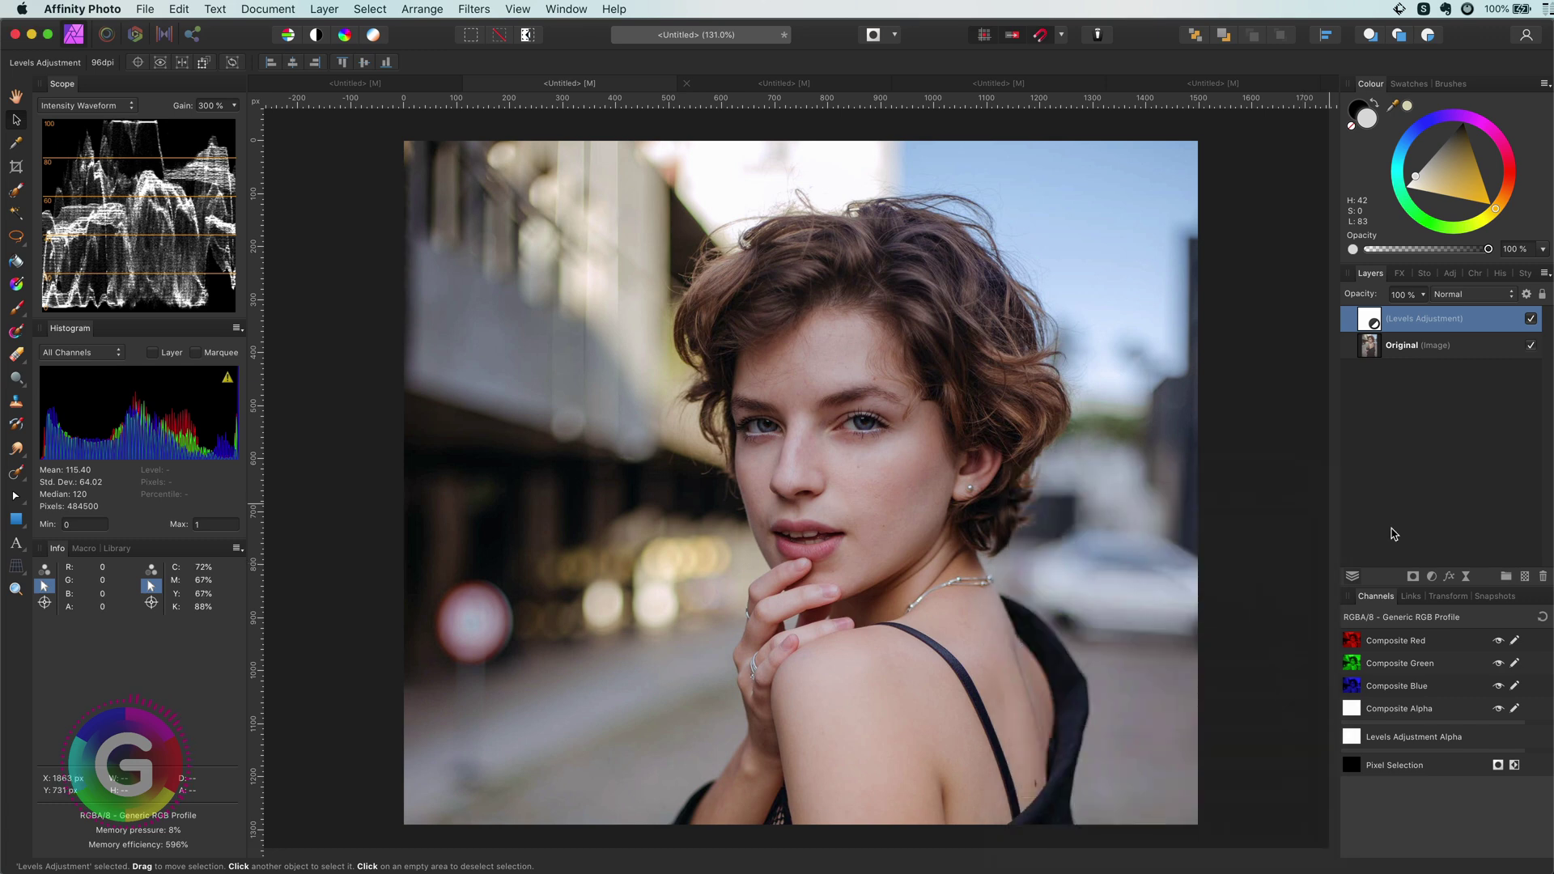
click(1530, 318)
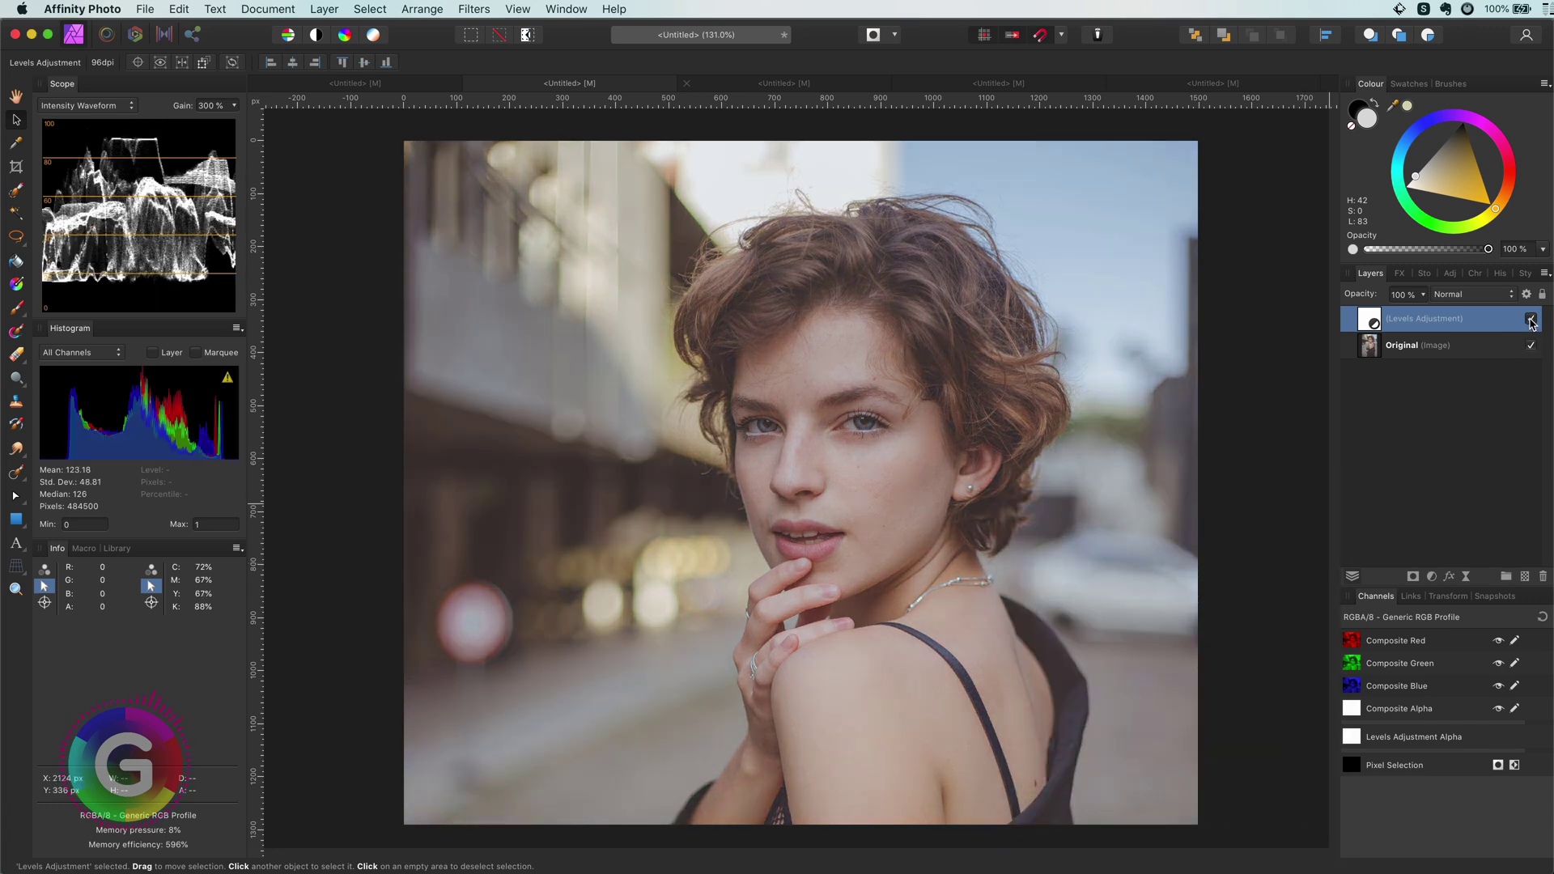
click(1530, 319)
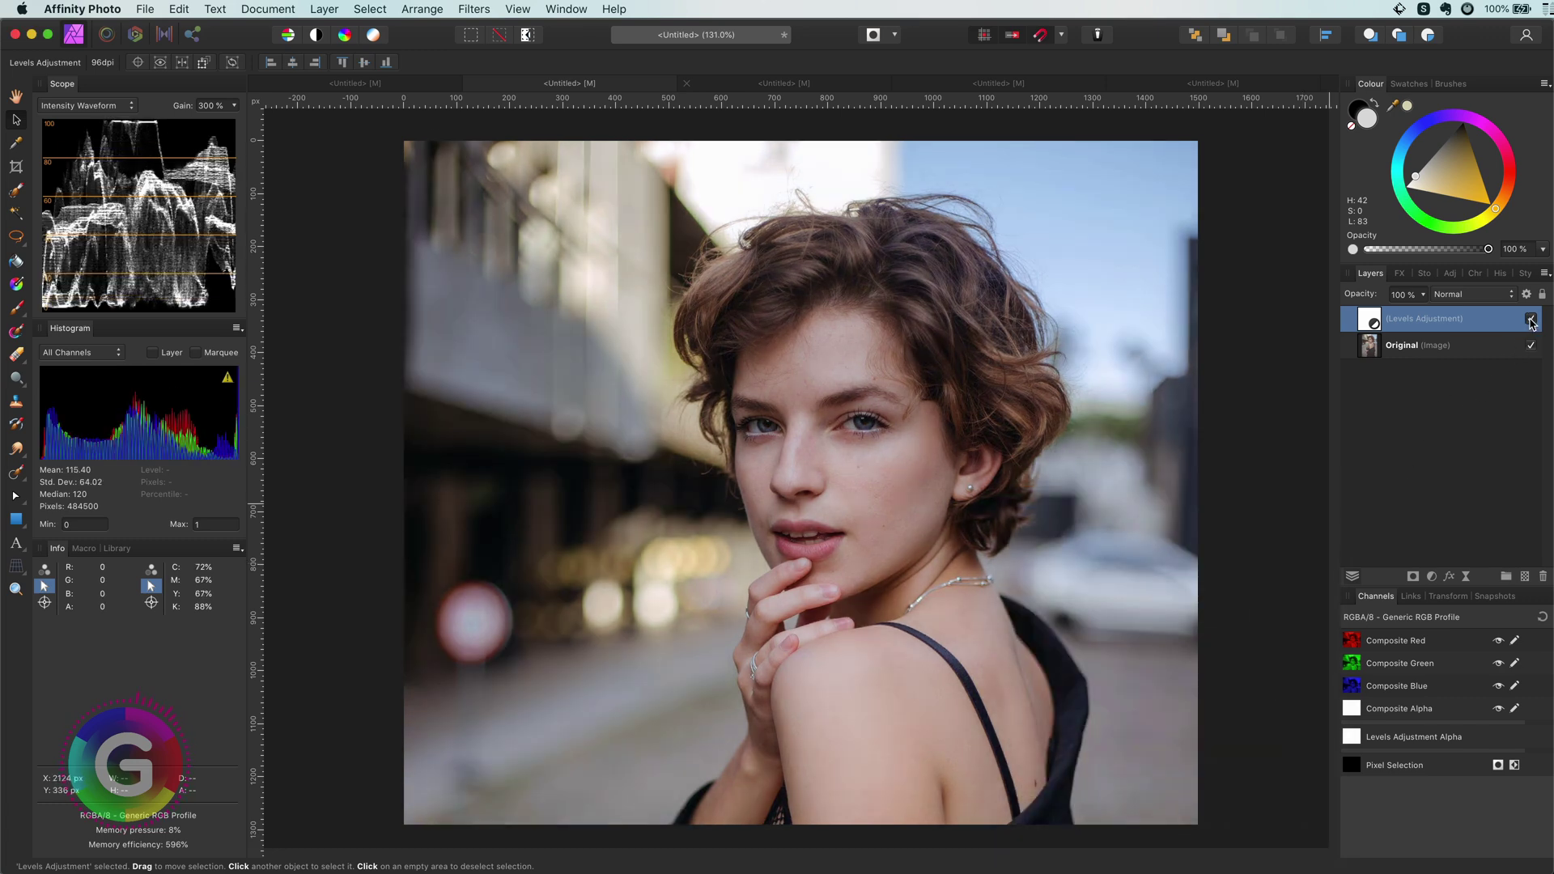
Duplicate the Levels layer, blend the copy in Colour mode, and group both Levels layers.
right_click(1372, 321)
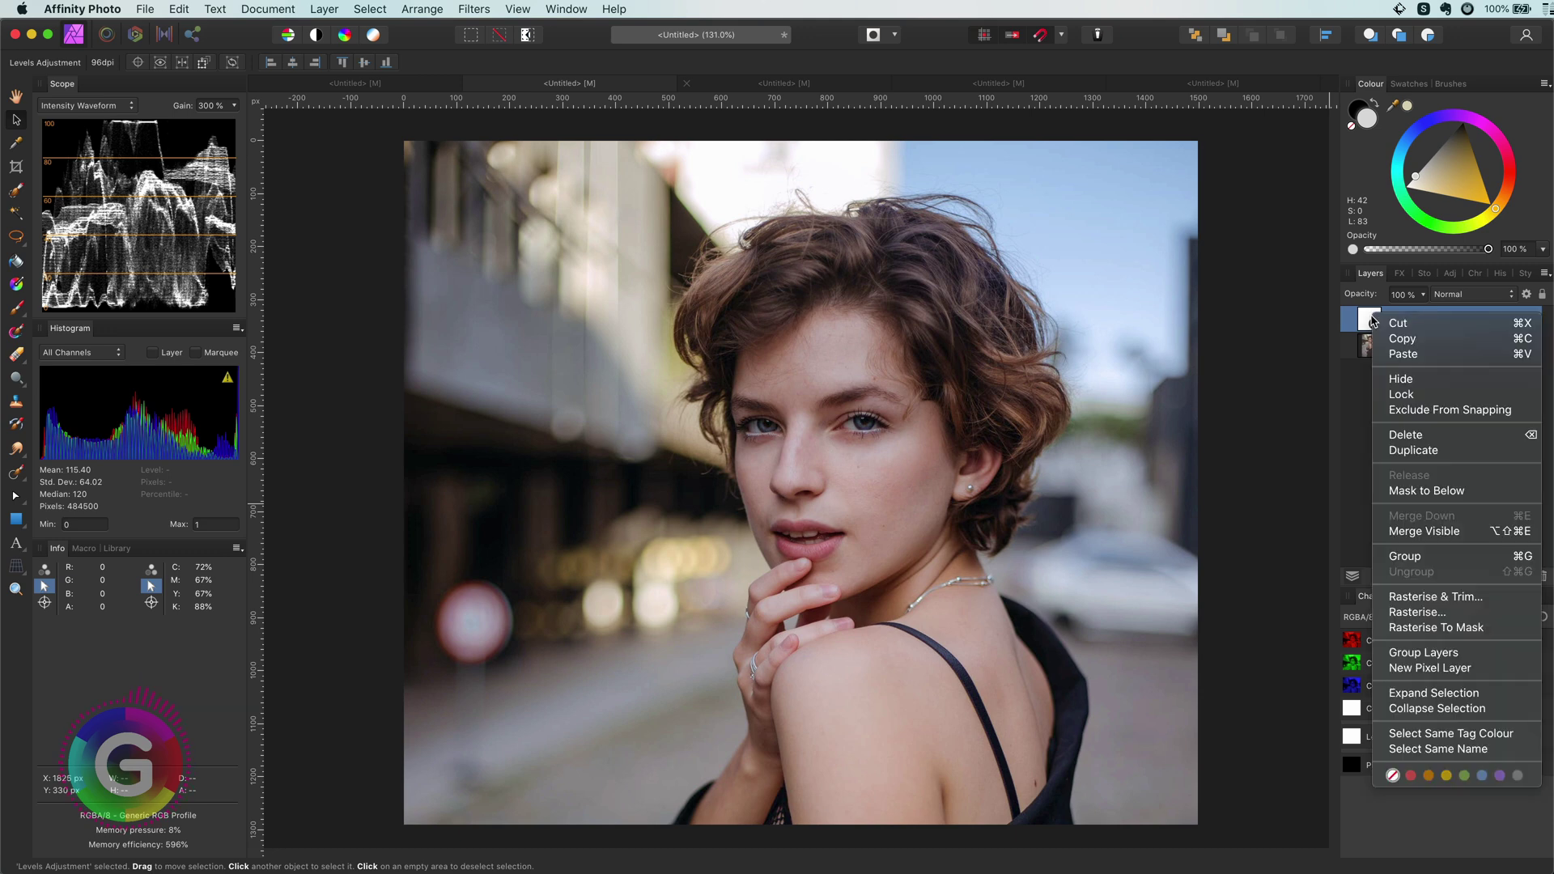
click(1401, 449)
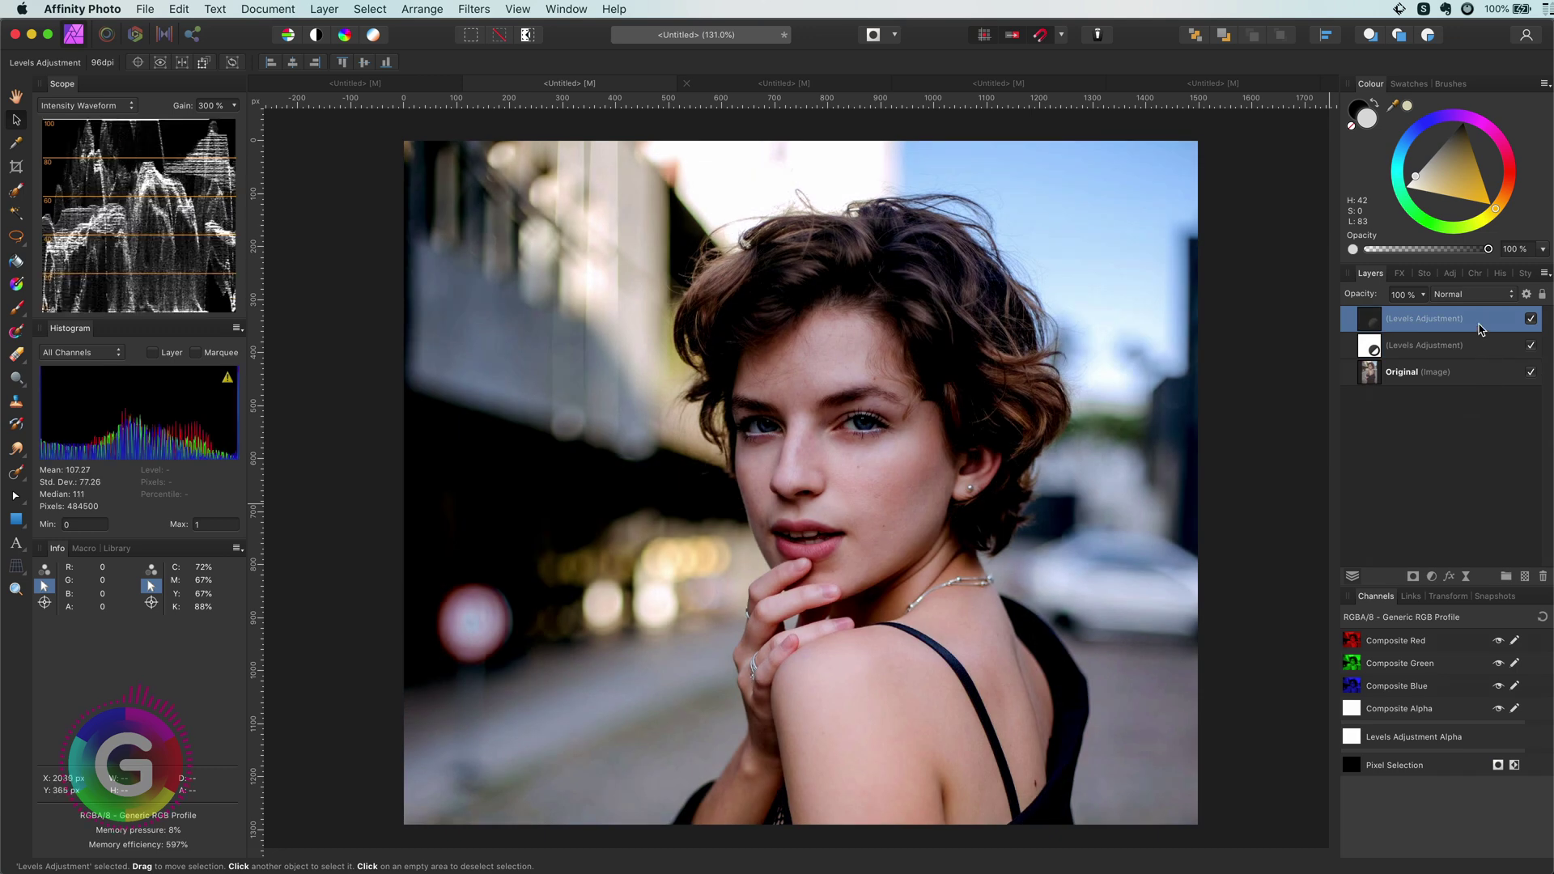
click(1467, 296)
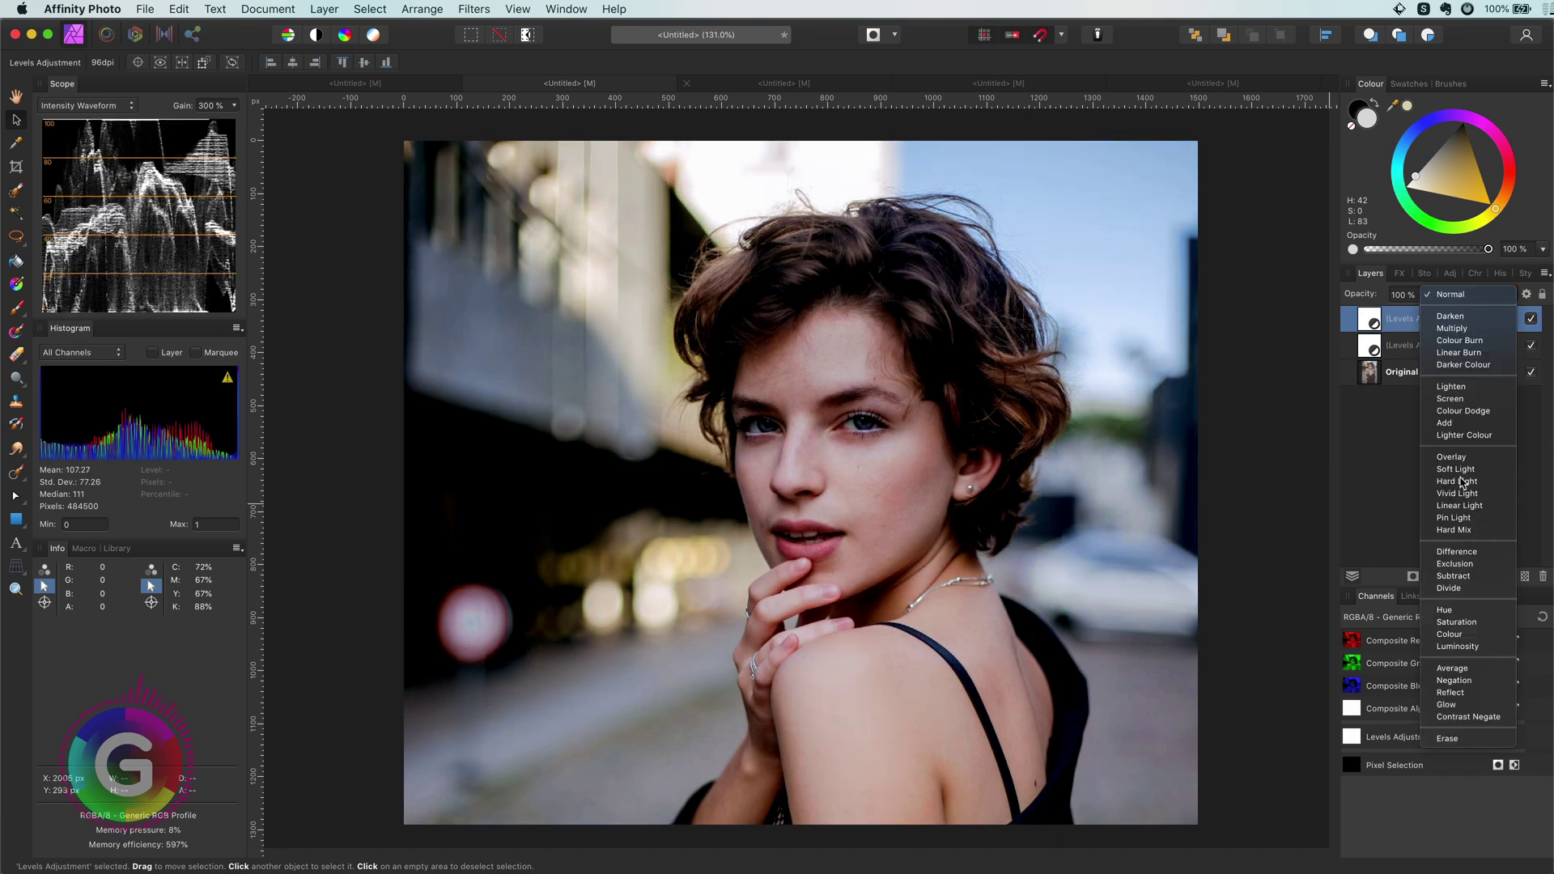
key(Return)
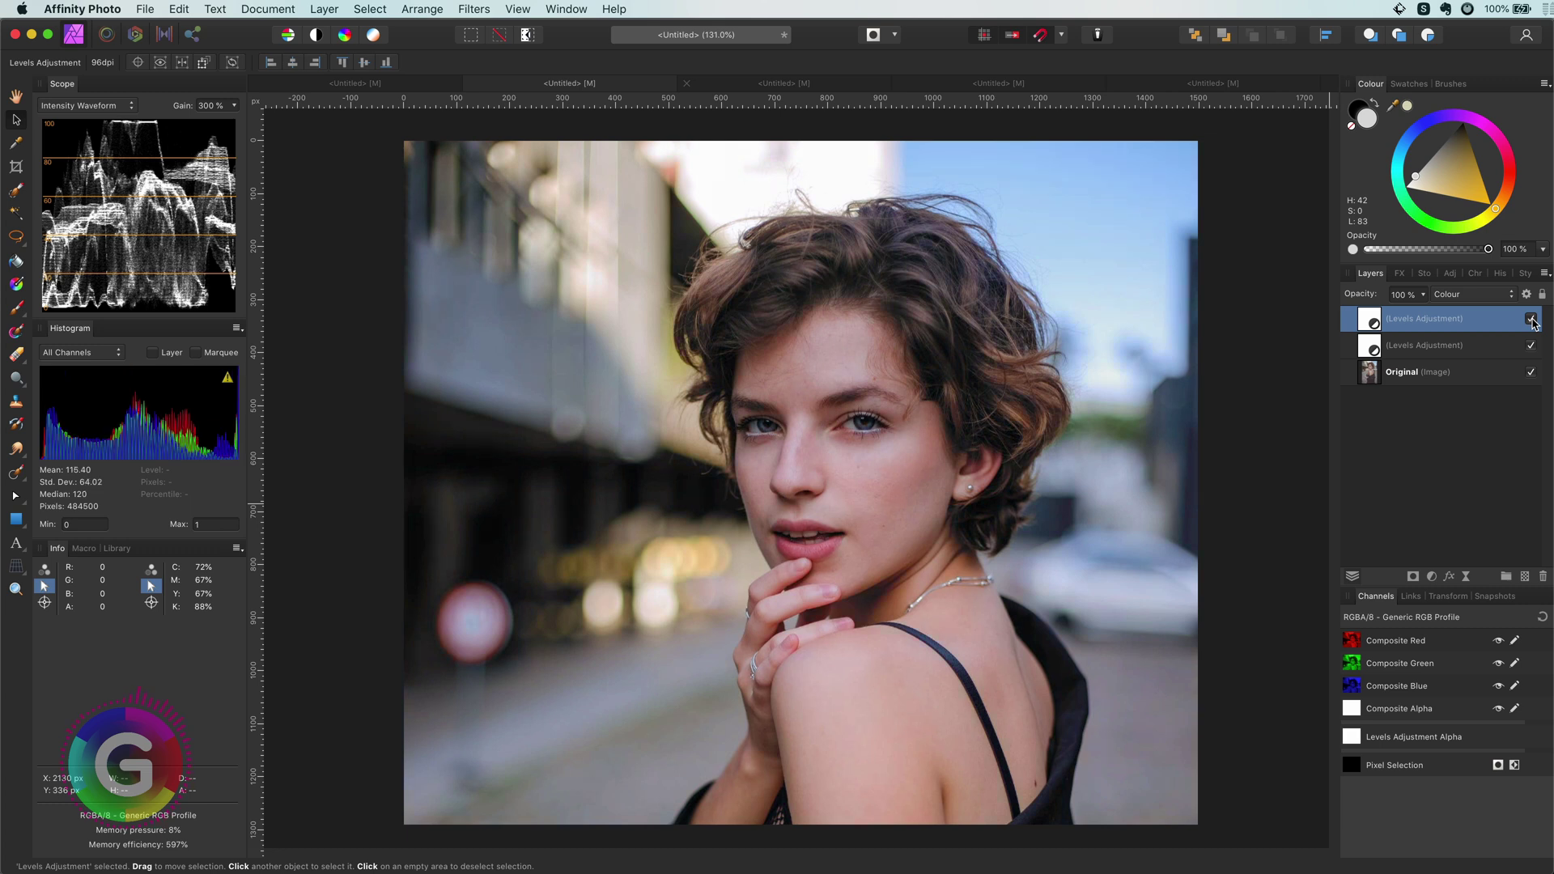
shift+click(1407, 350)
key(super+g)
Rename the group 'Level Fix', hide it, and select the Original layer.
double_click(1429, 318)
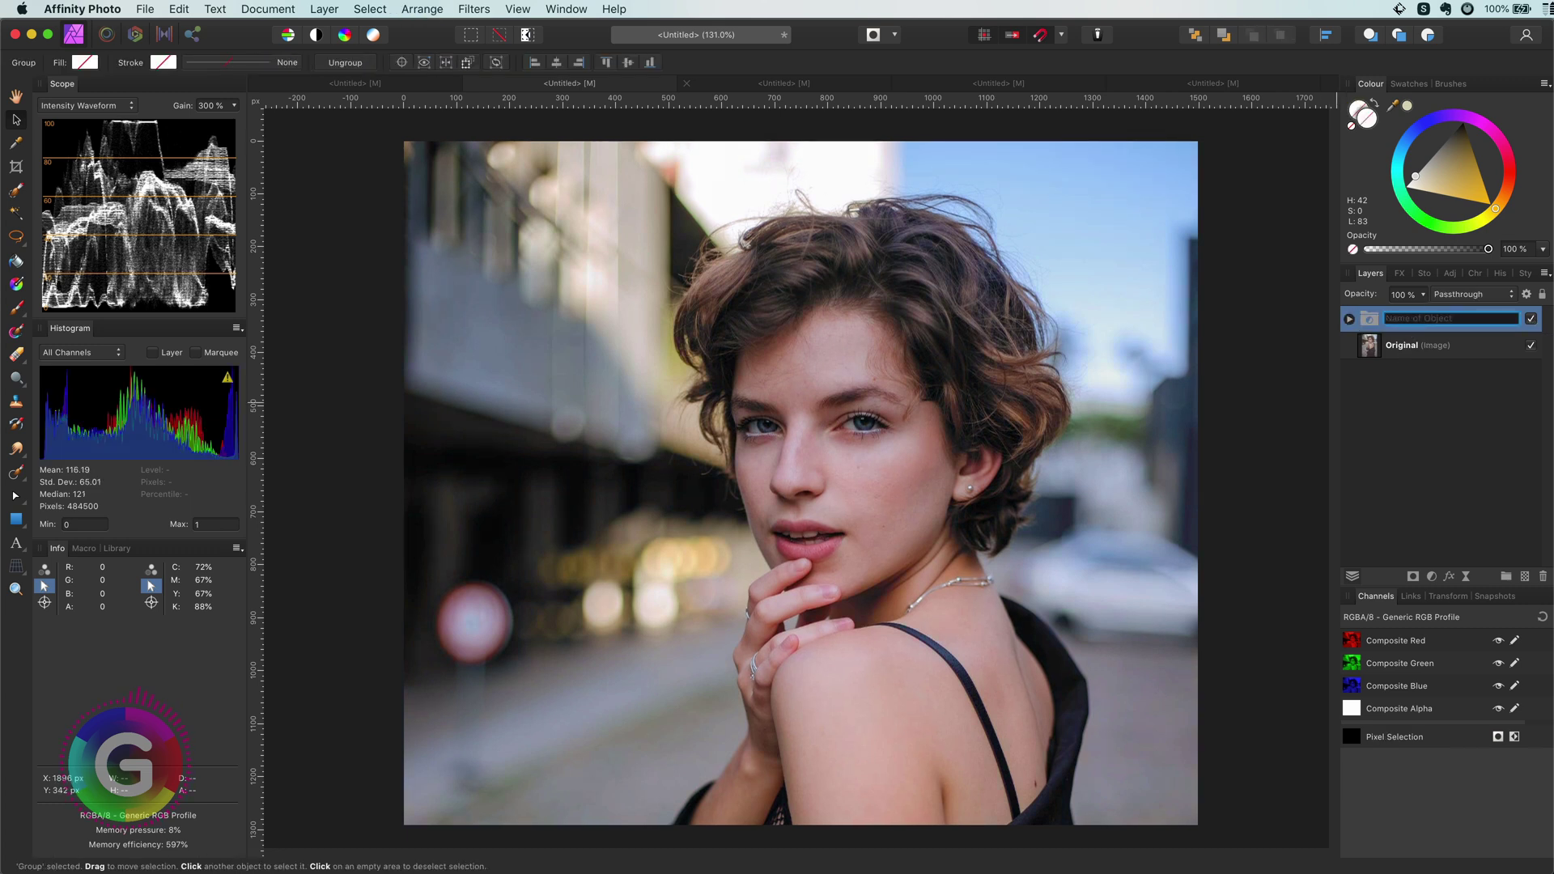
text(Level Fix)
key(Return)
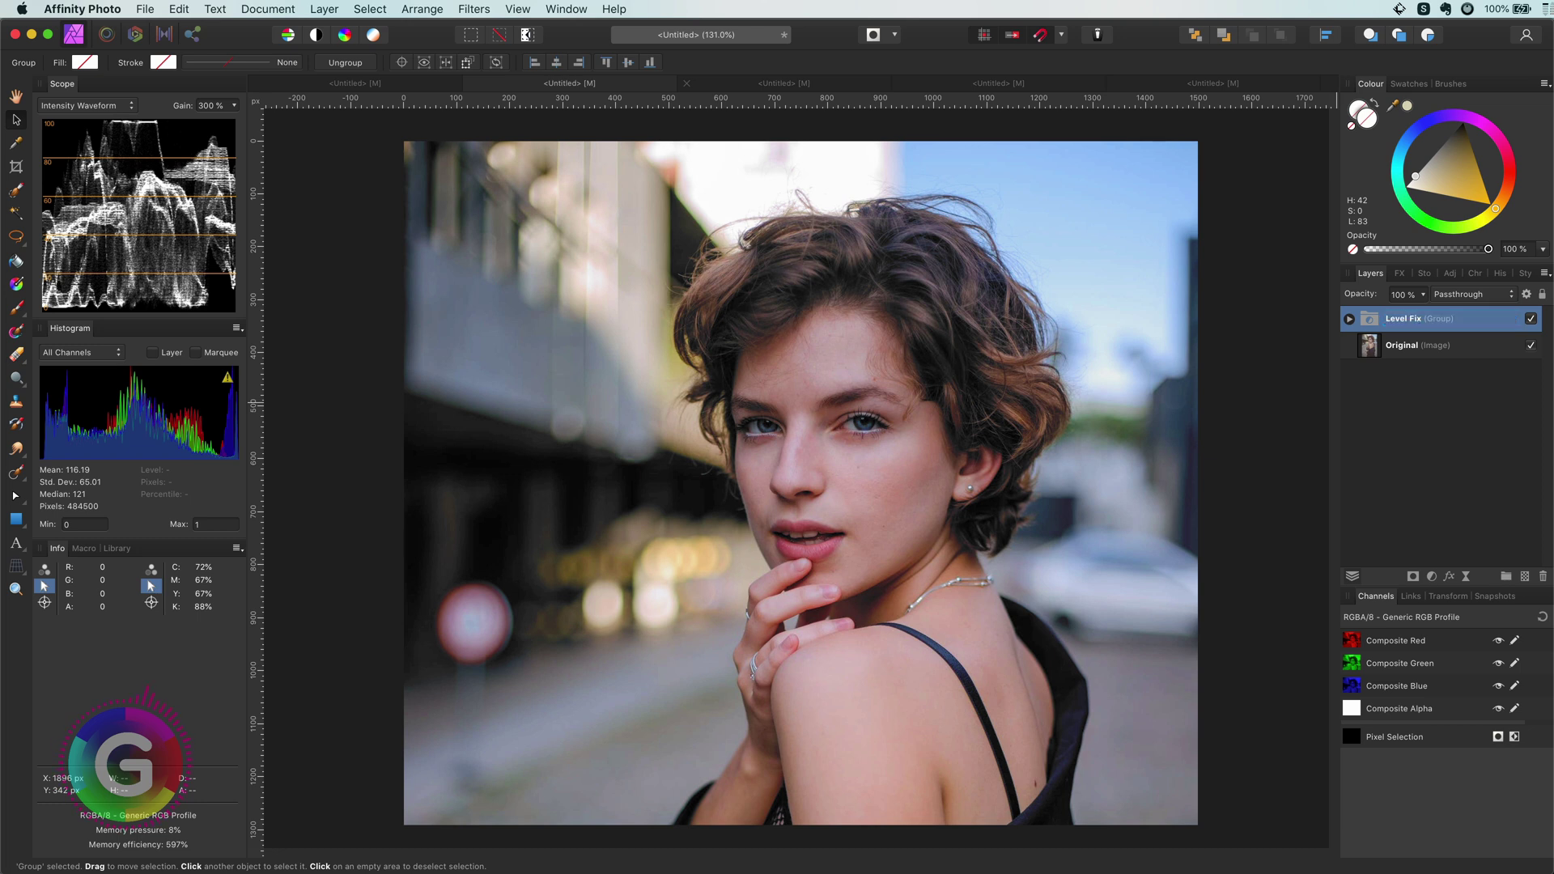
click(1530, 318)
click(1394, 355)
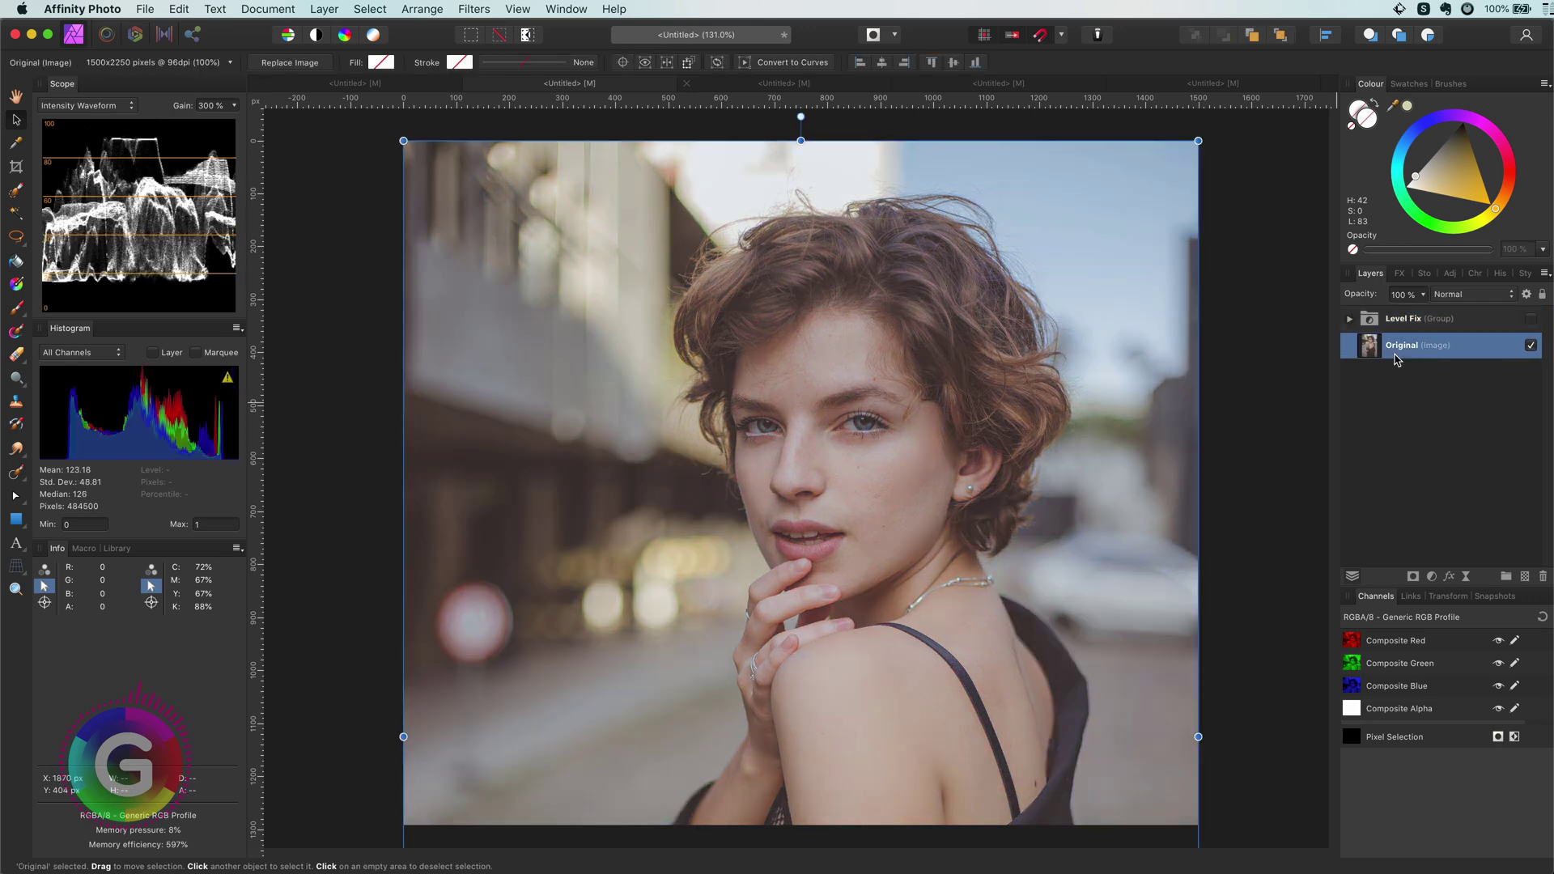
Add a new Fill layer above Original using a colour sampled from the photo.
click(325, 10)
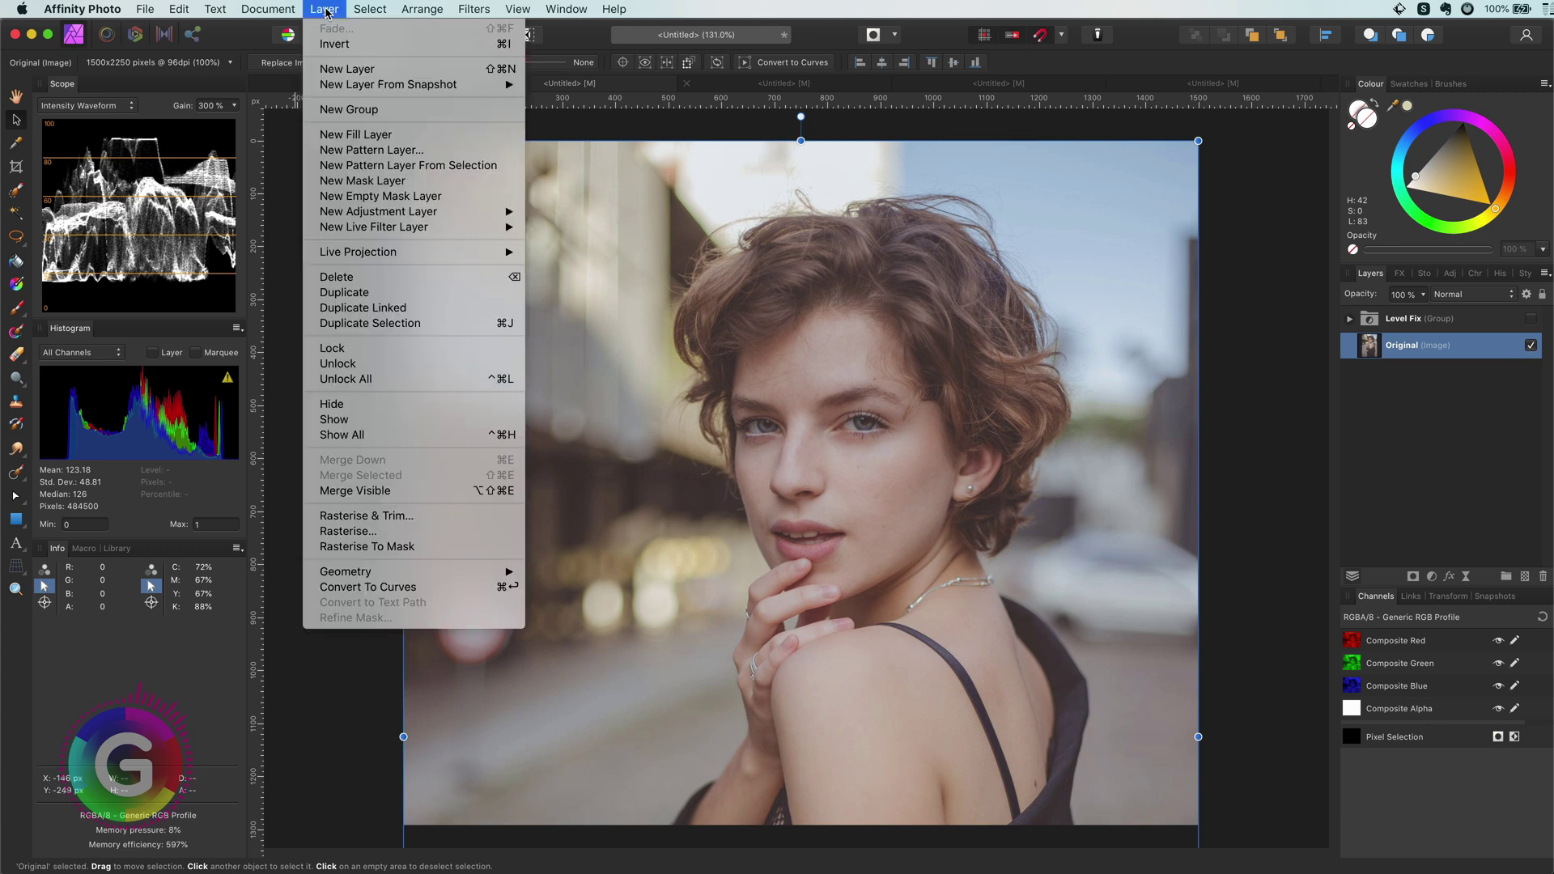
click(361, 136)
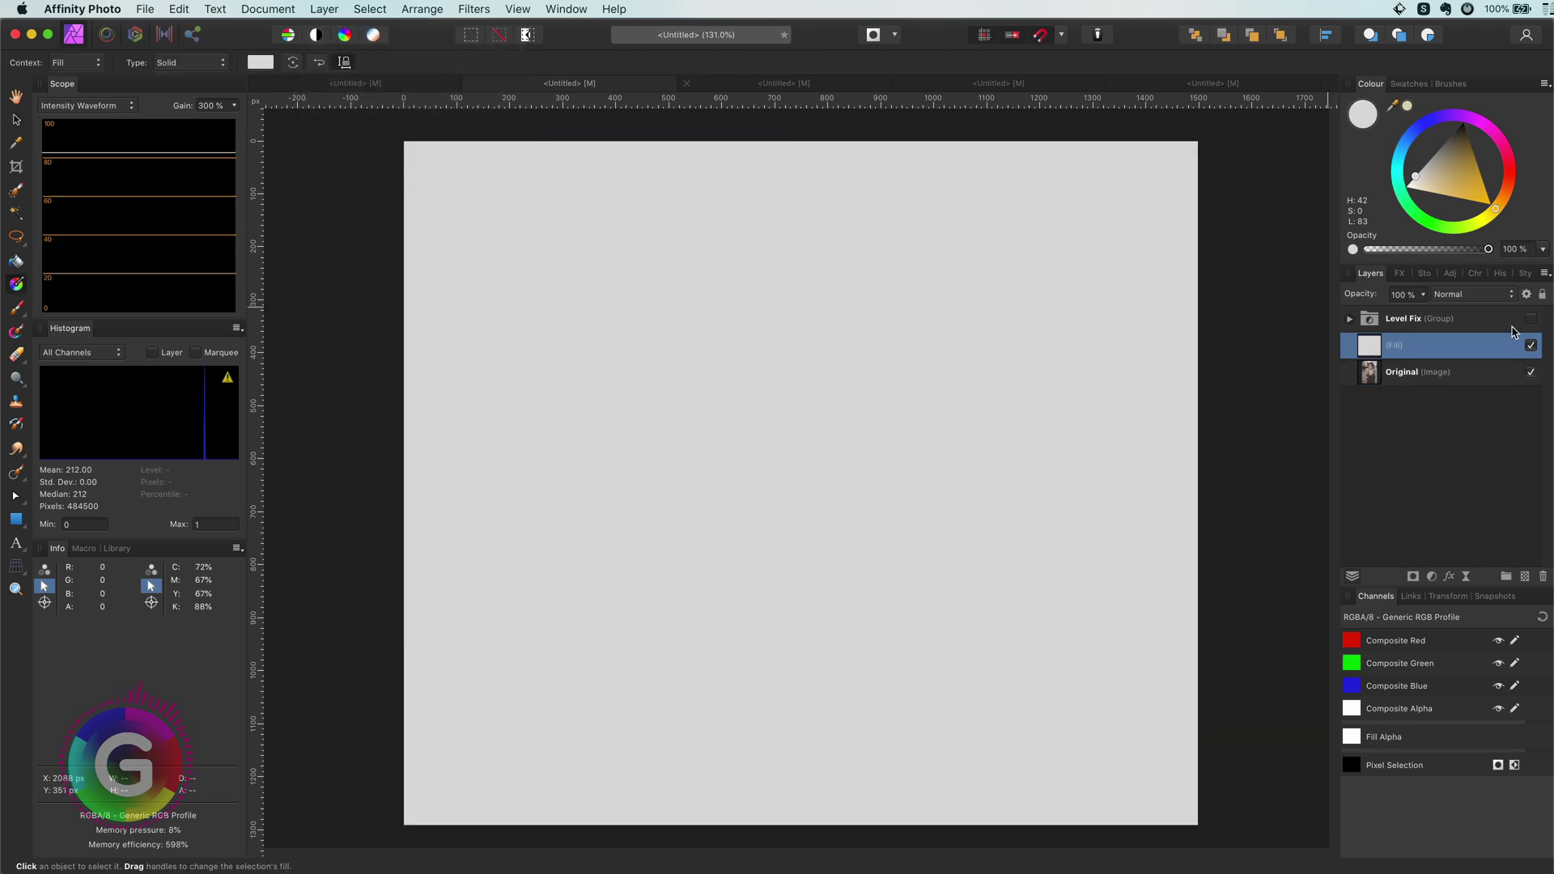
click(1530, 346)
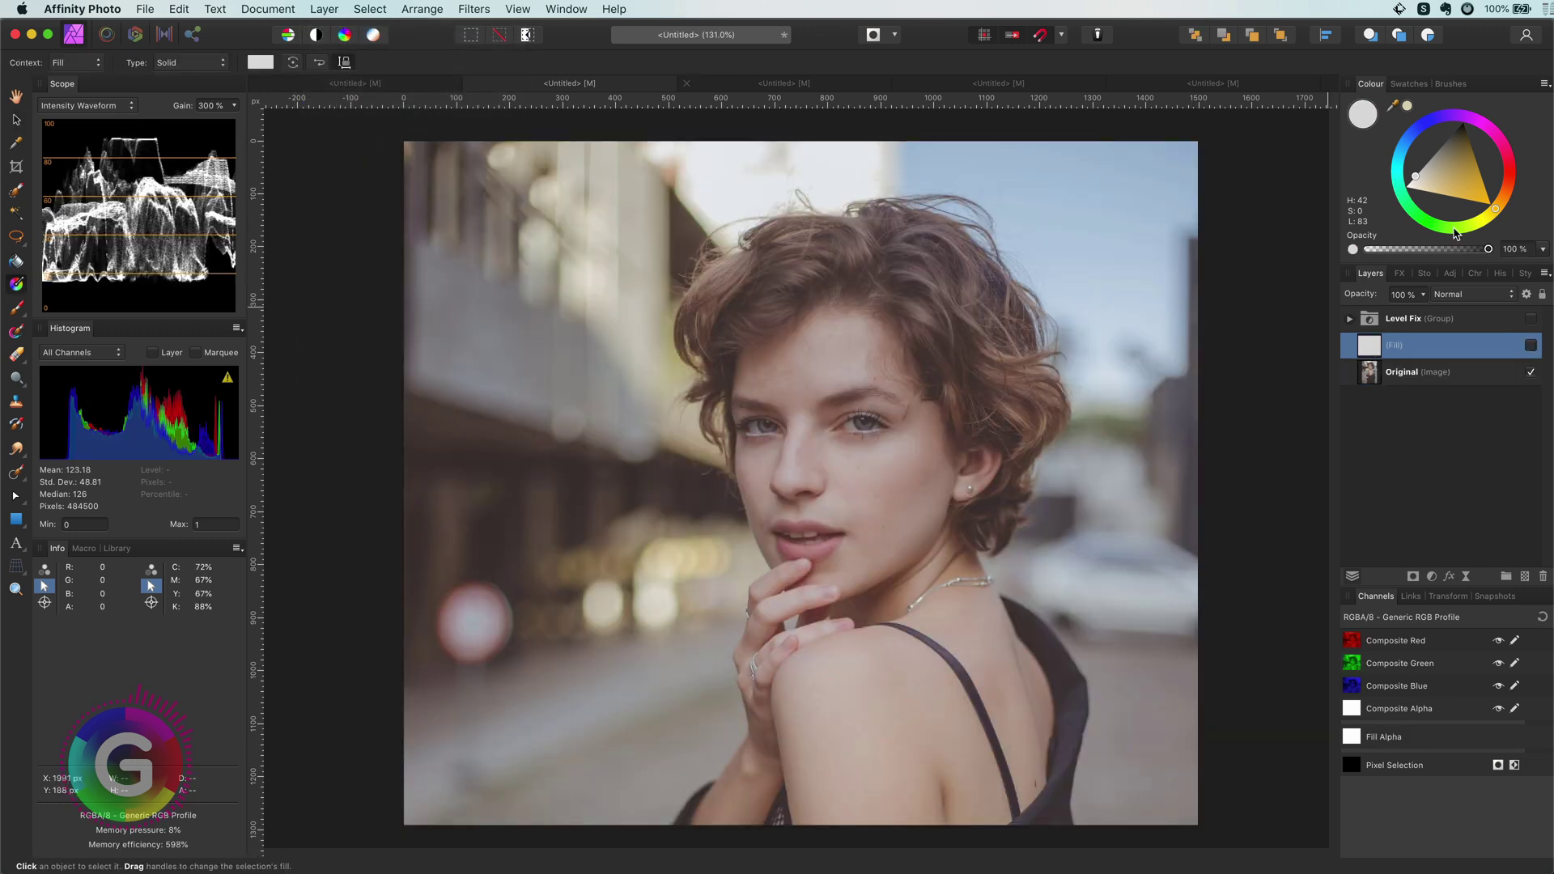
drag(1391, 105, 711, 189)
click(1408, 107)
click(1530, 345)
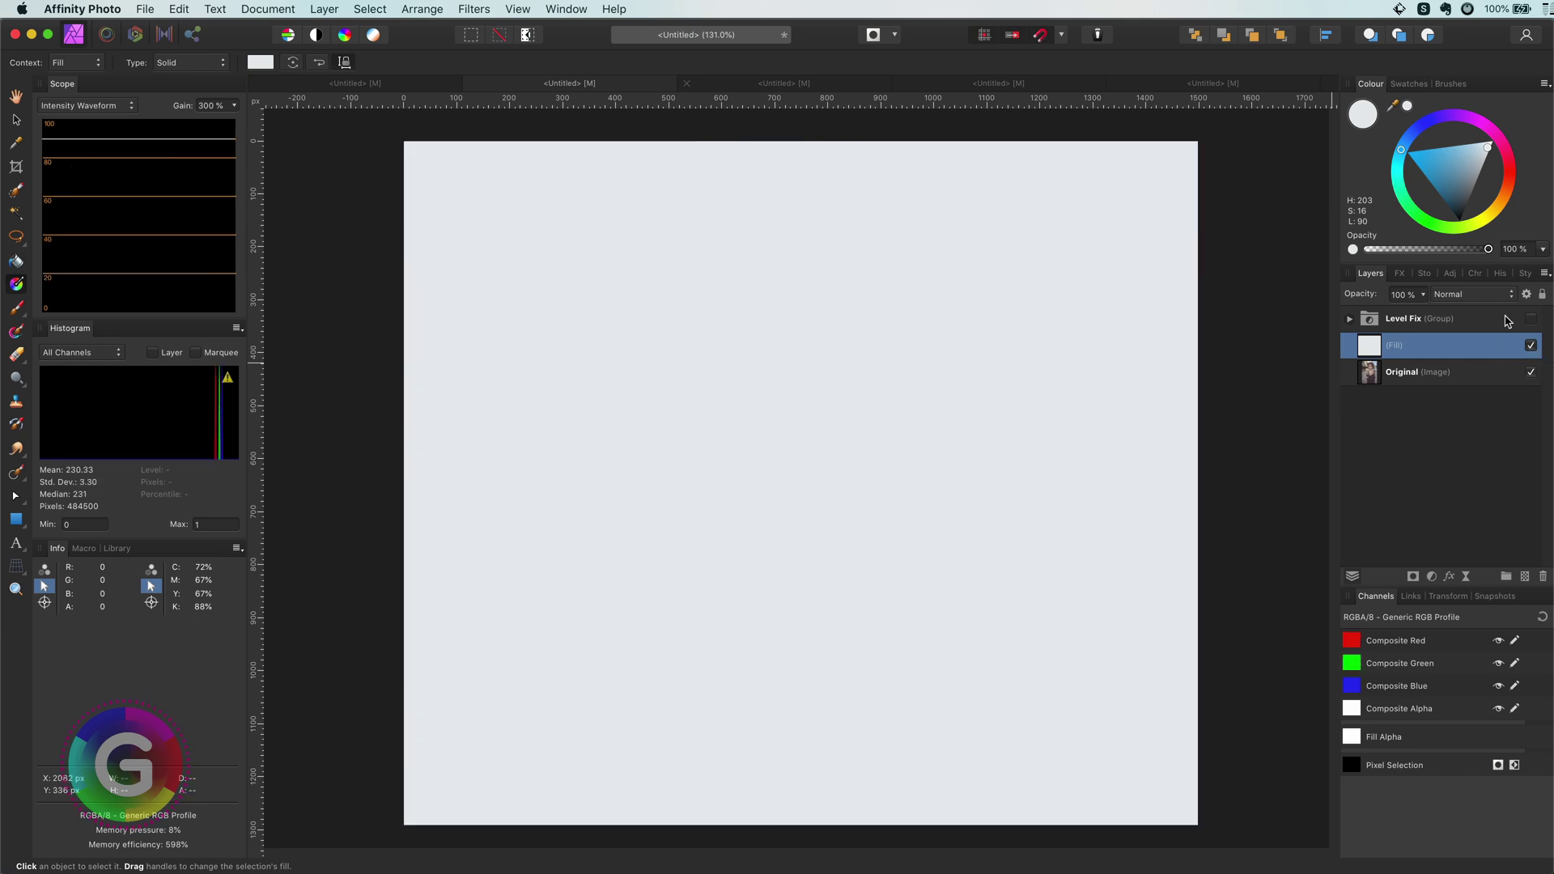
Blend the fill in Divide mode and resample a warmer cream beige as its colour.
click(1477, 296)
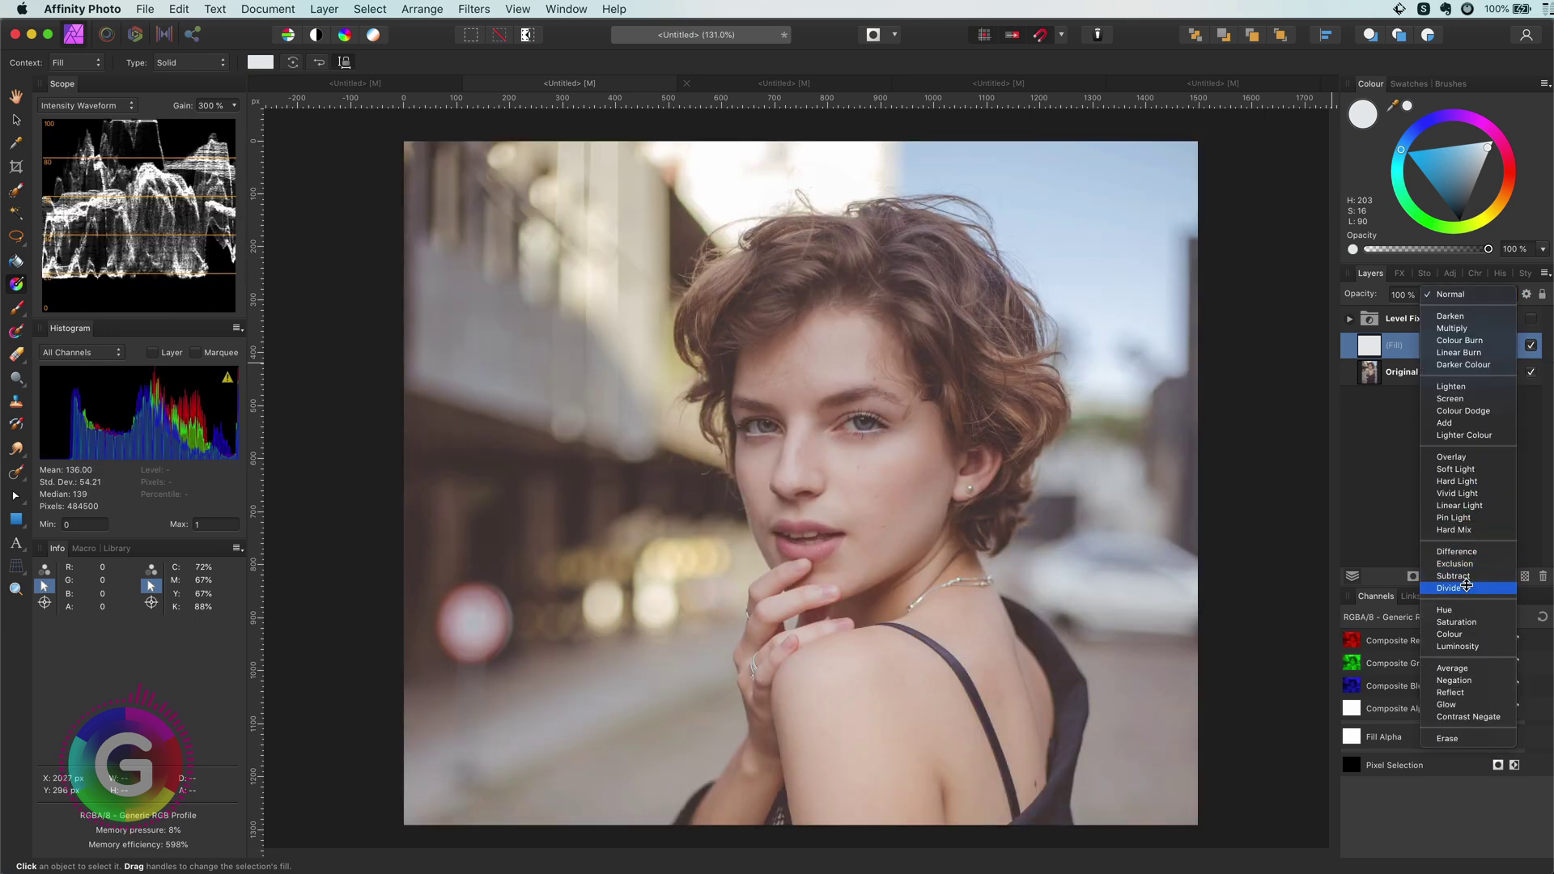
click(1449, 587)
click(1530, 346)
click(1530, 346)
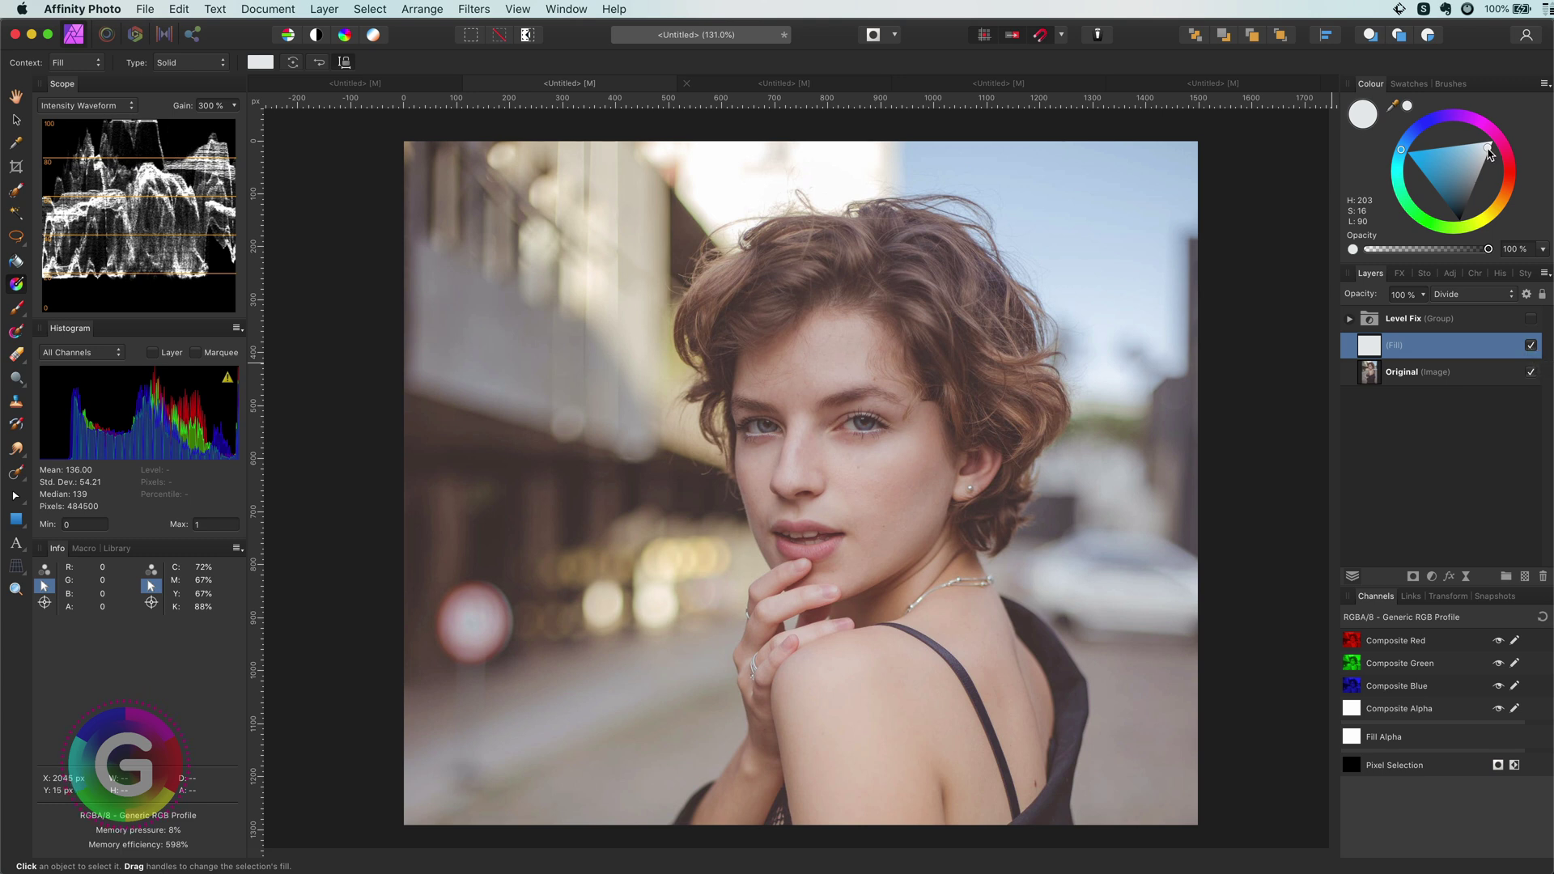
drag(1392, 105, 595, 291)
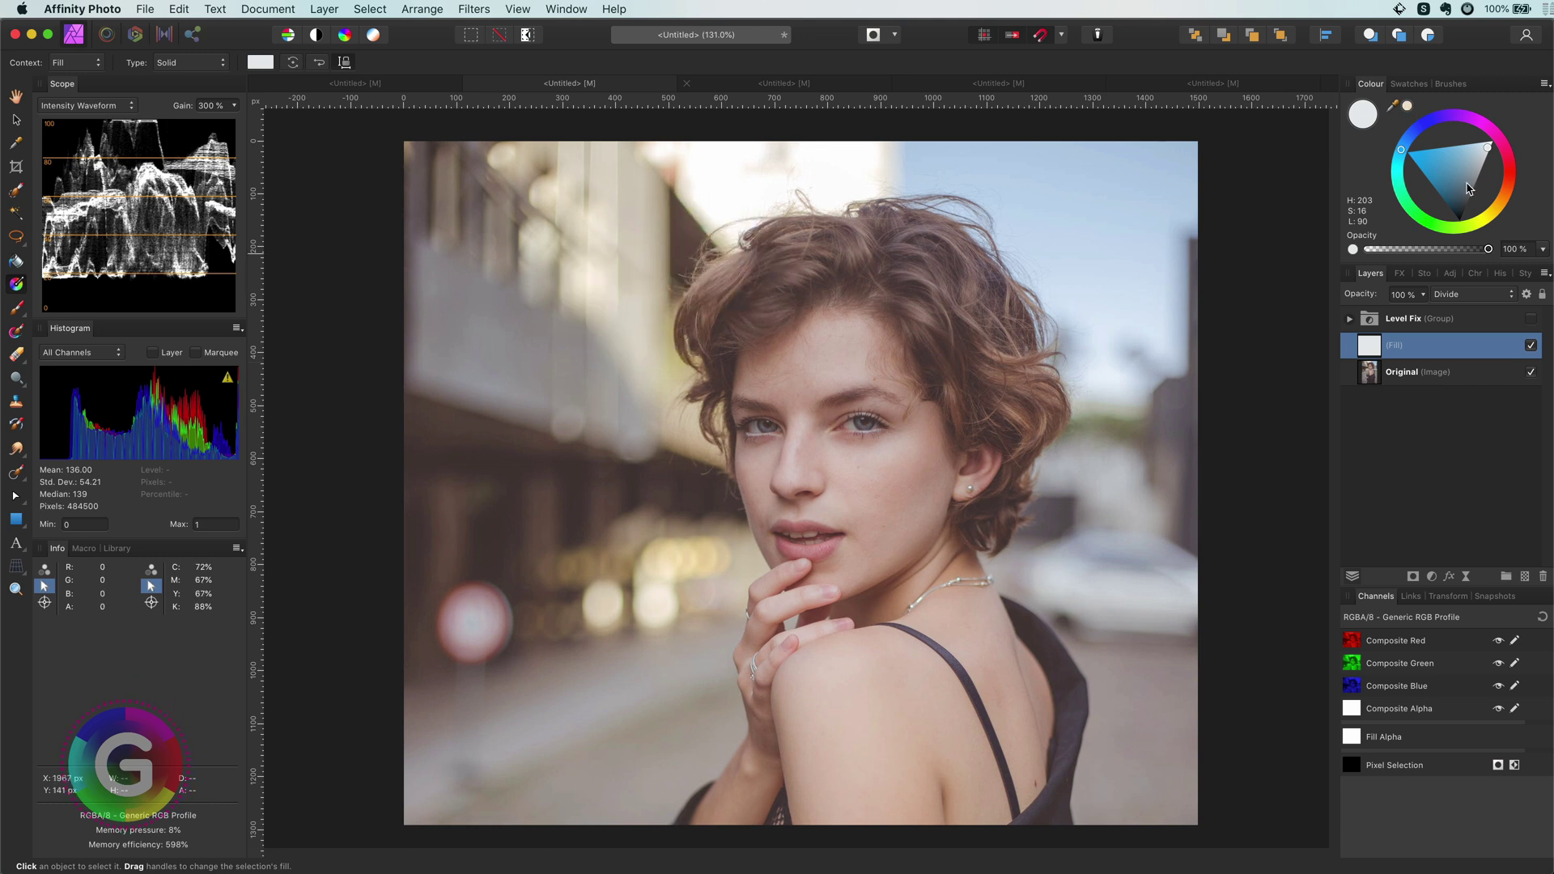
click(1407, 106)
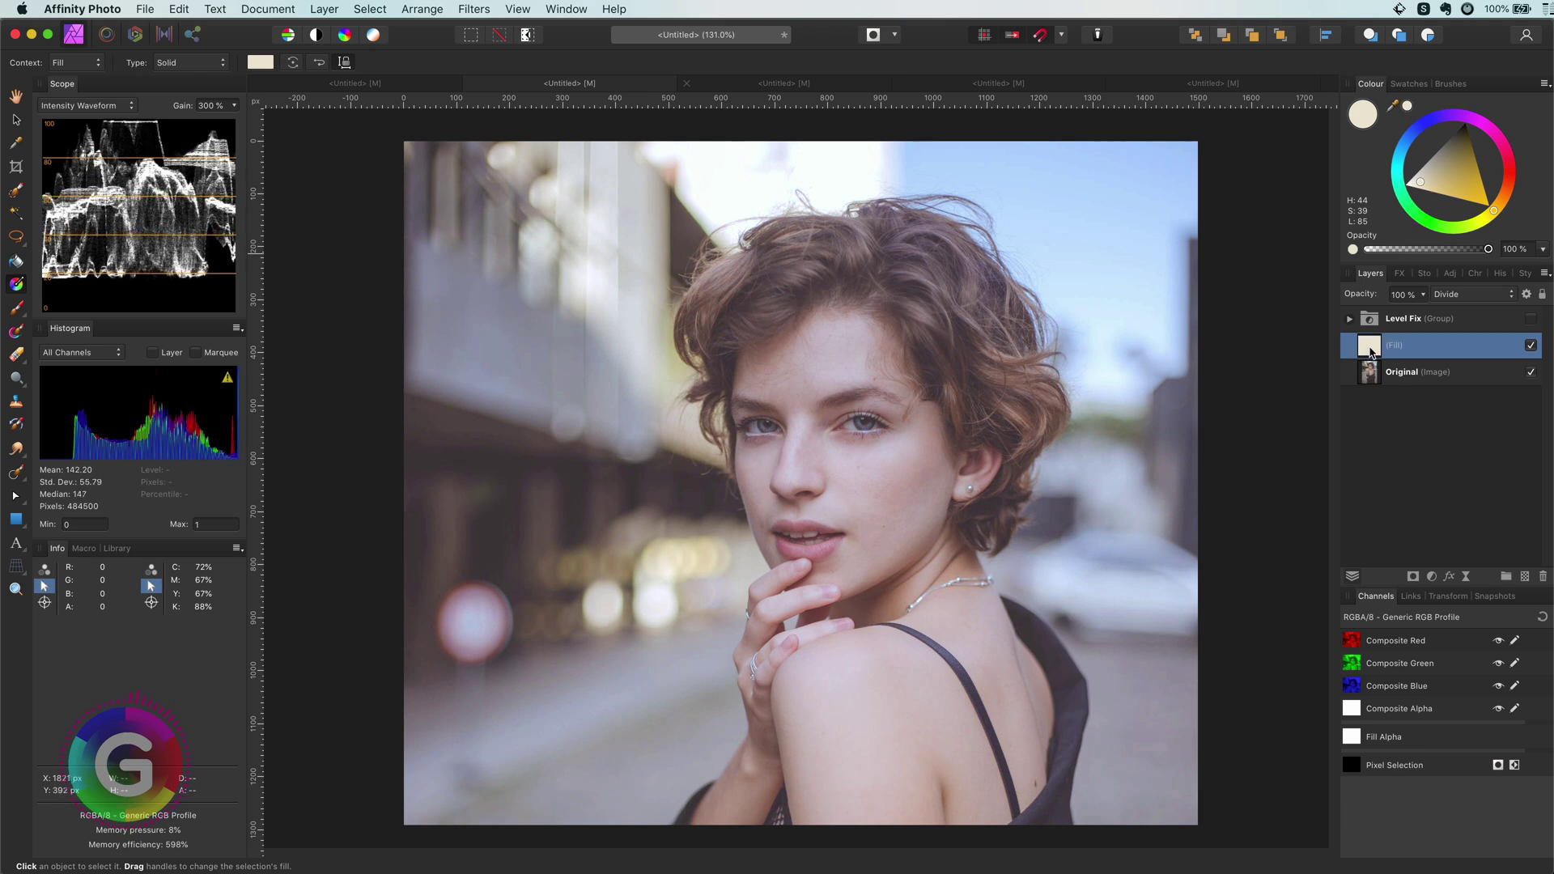
Duplicate the cream Fill layer and set the copy's blend mode to Colour Burn.
right_click(1372, 348)
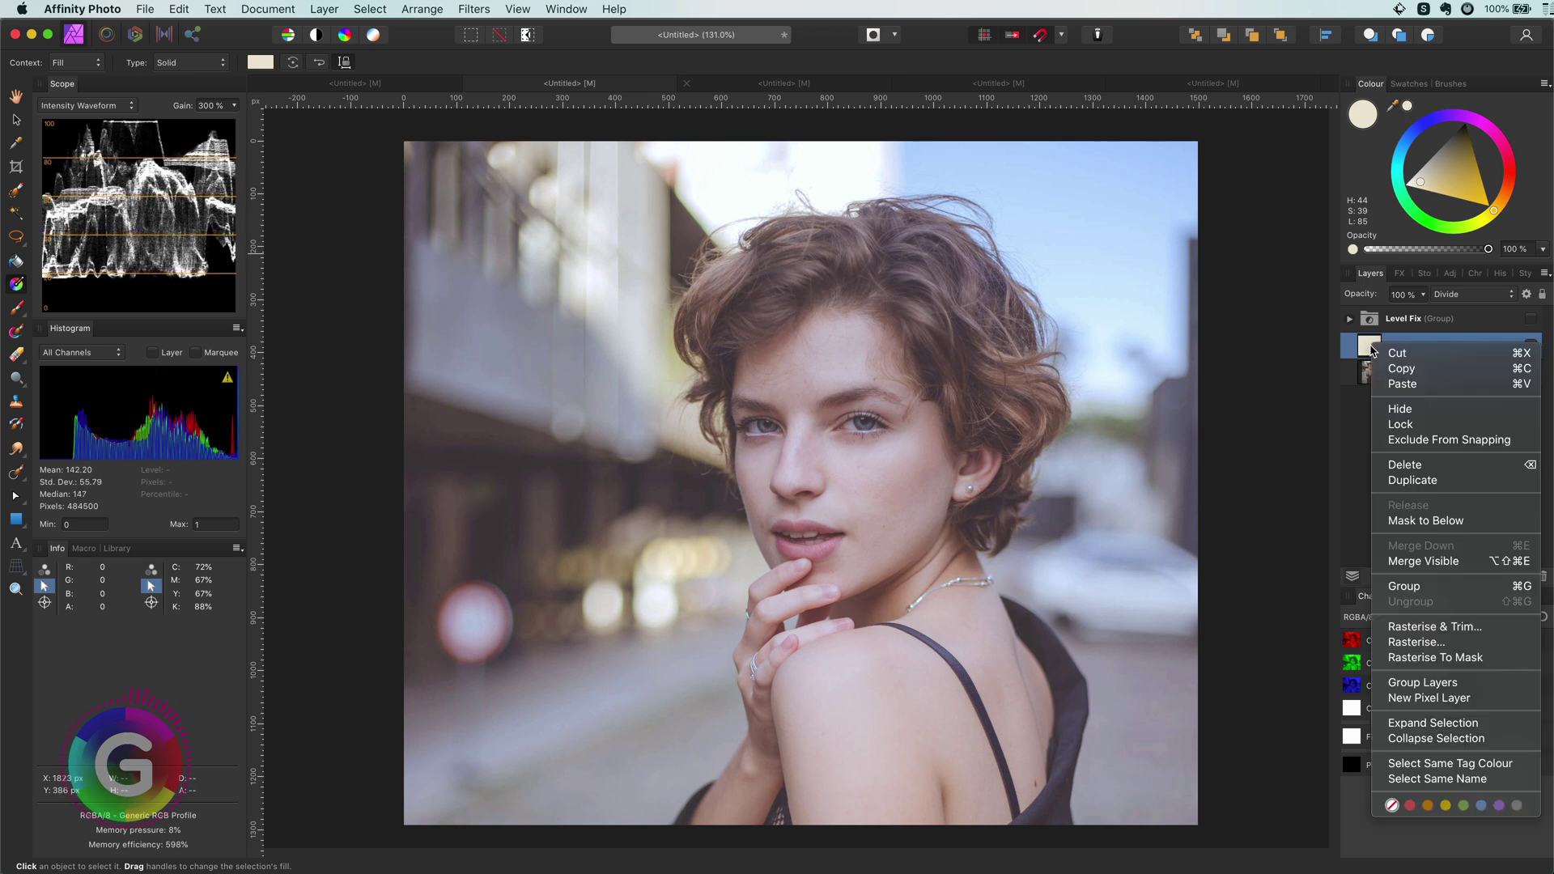
click(1410, 479)
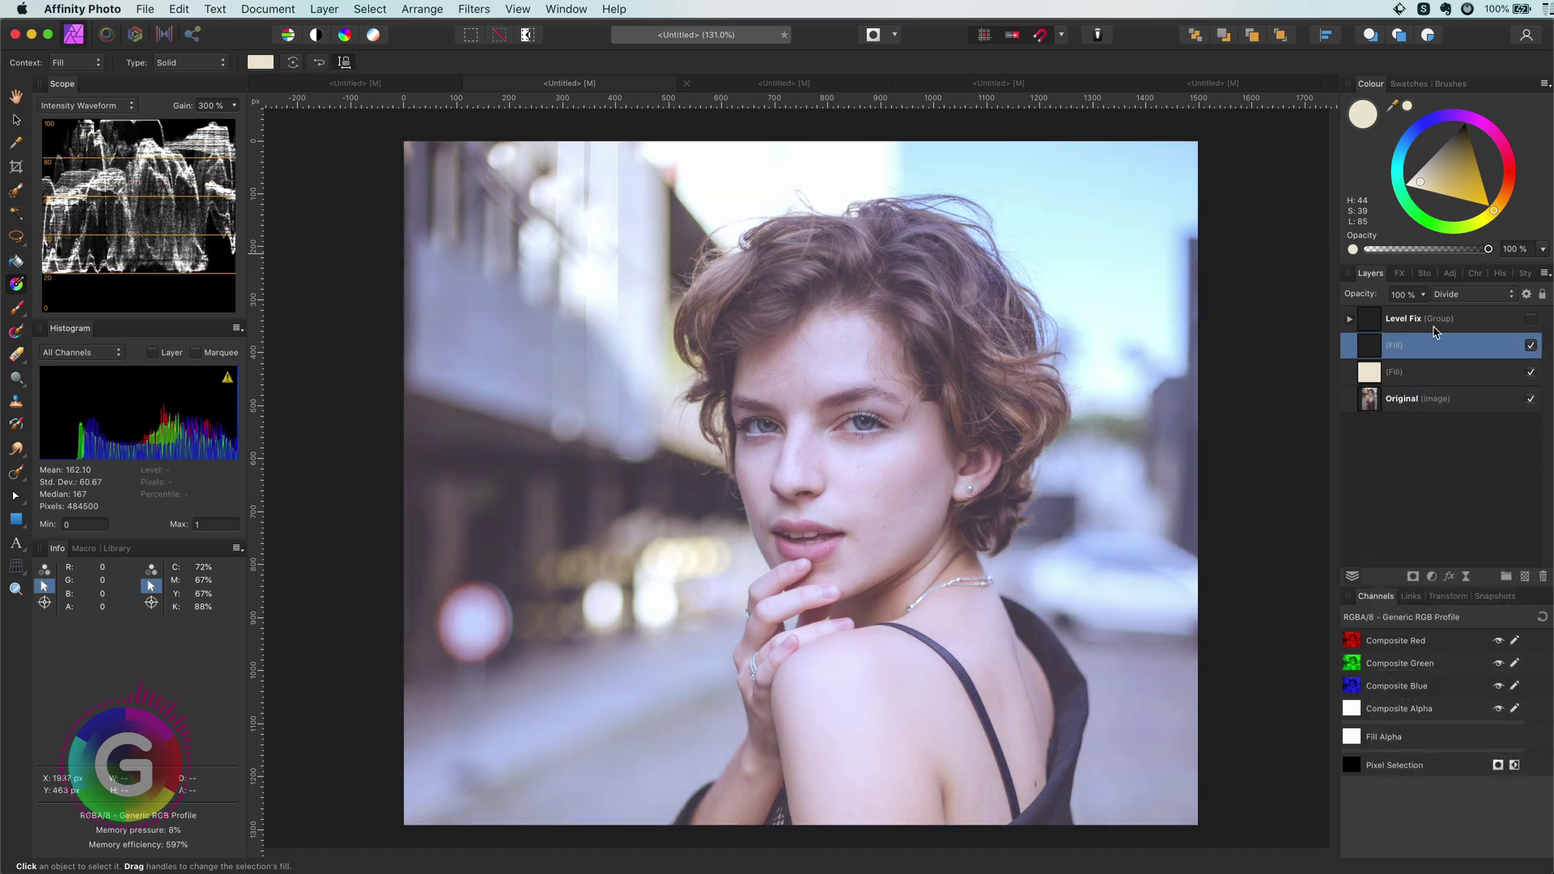
click(1467, 297)
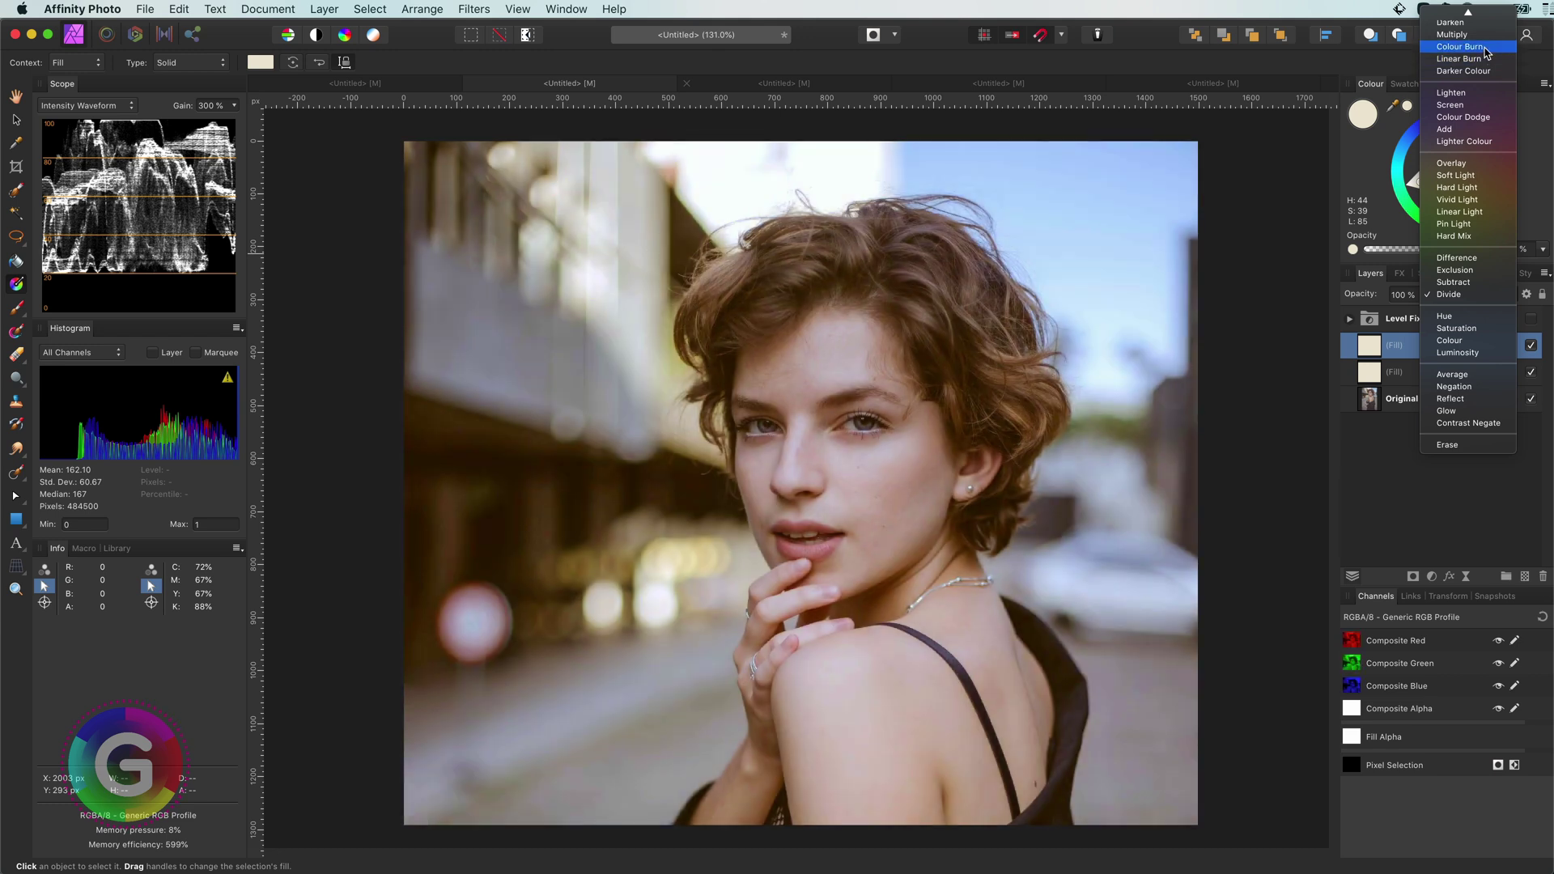
click(1484, 49)
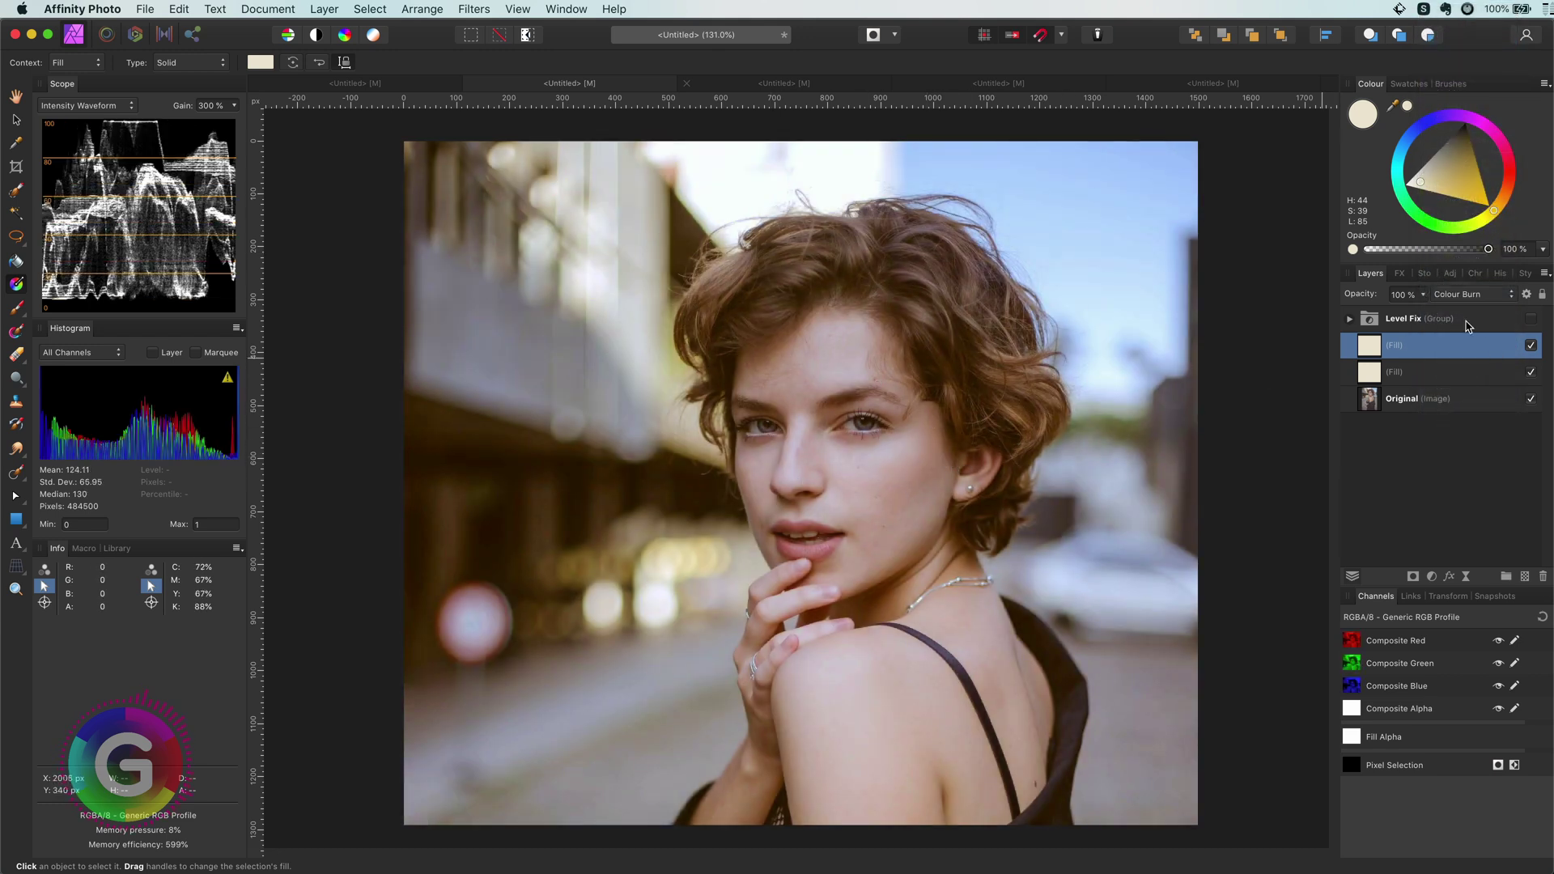
Add a Luminosity-blend Curves adjustment with the top-right point pulled down to darken highlights.
click(1433, 577)
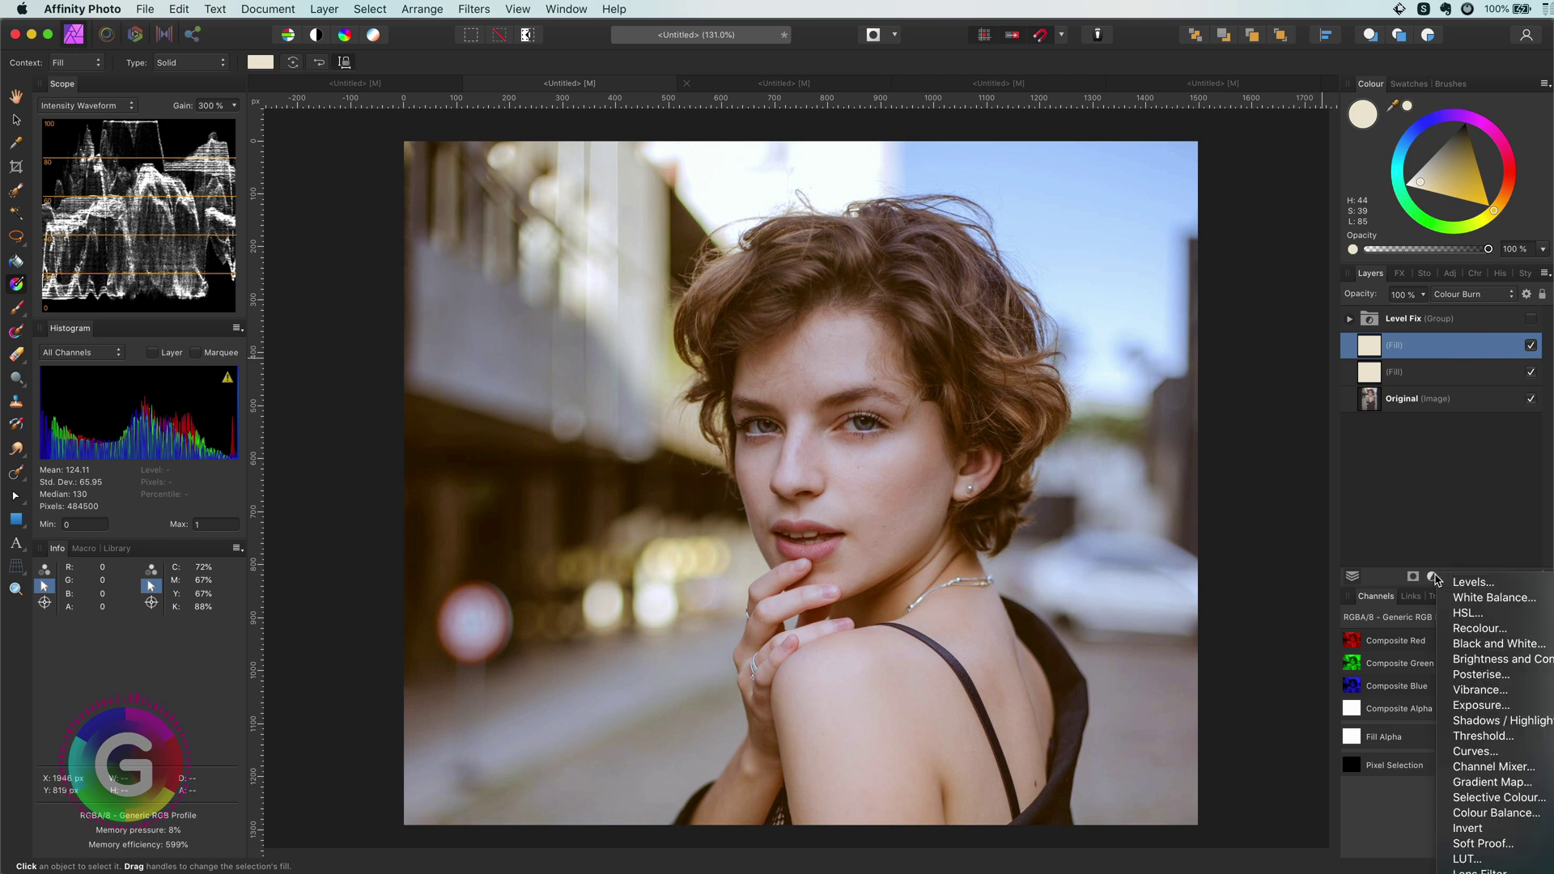
click(1470, 752)
click(1451, 296)
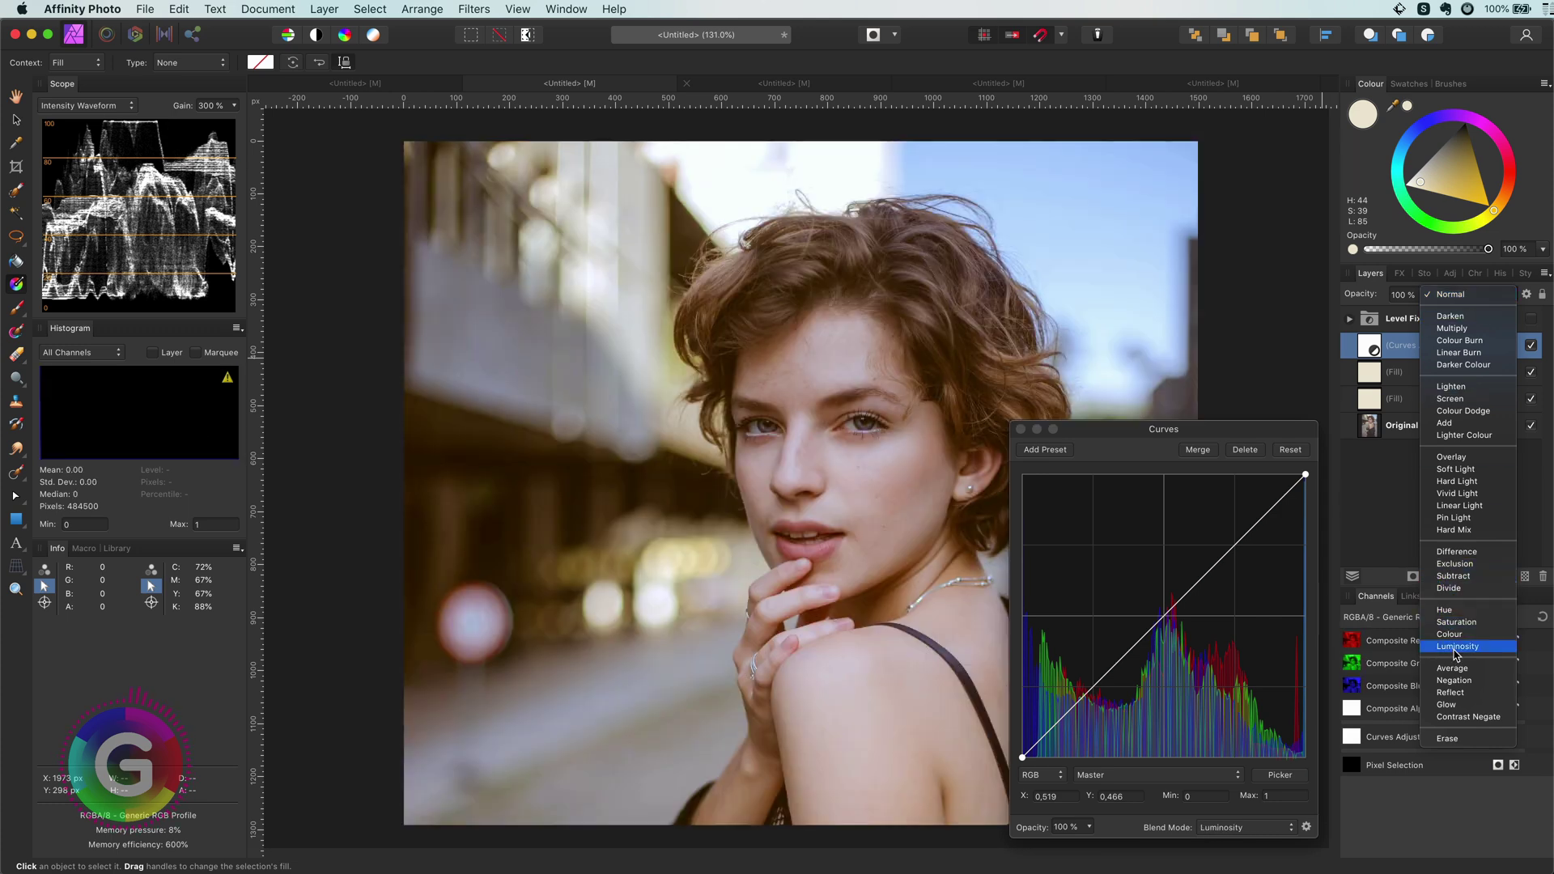
click(1456, 647)
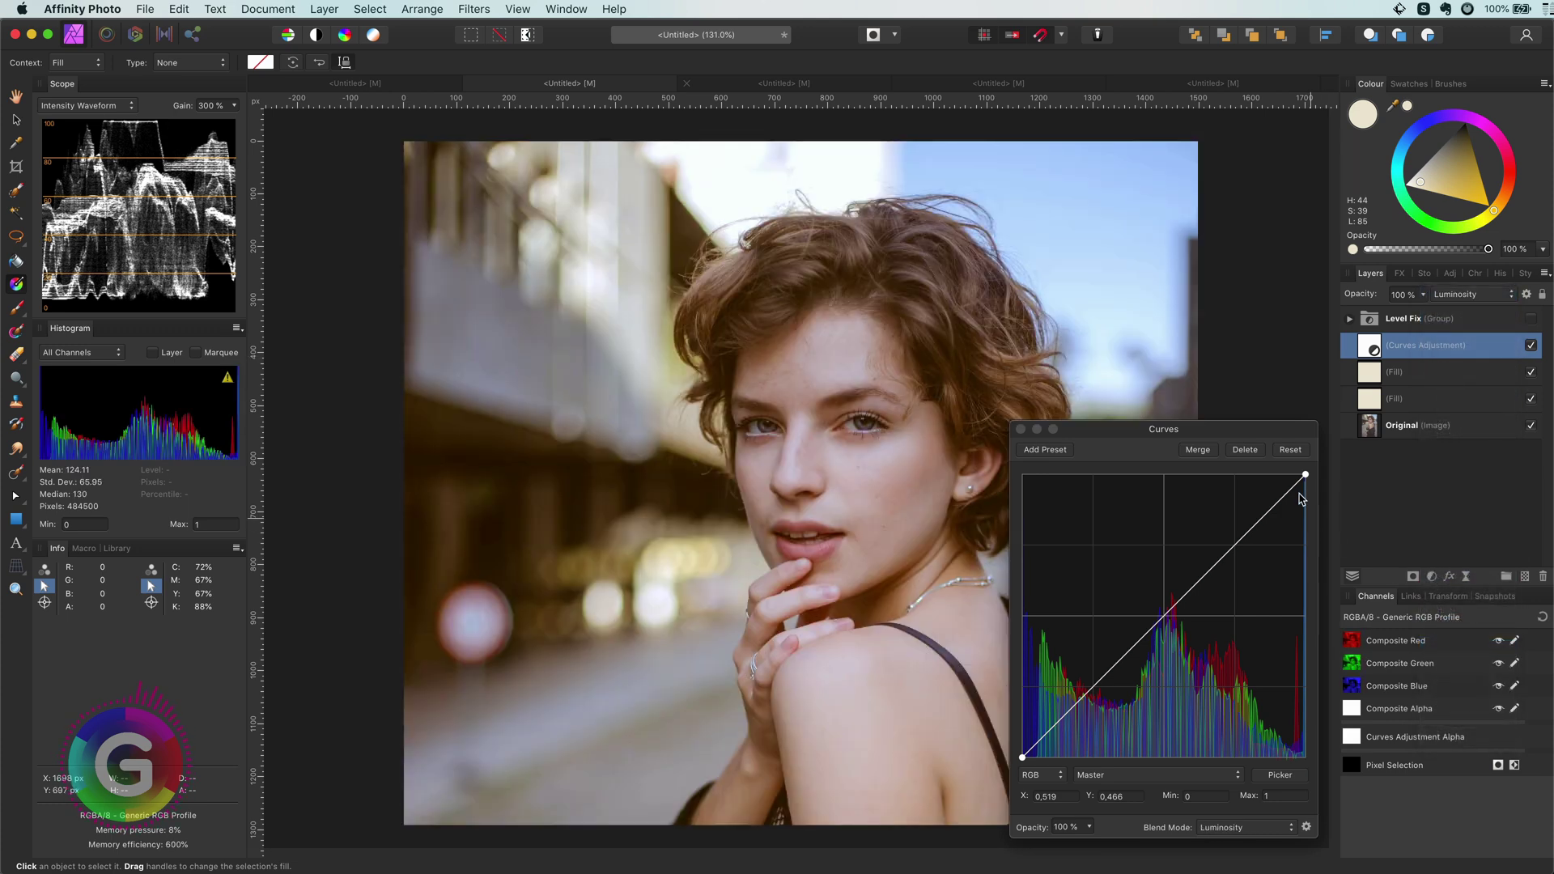
drag(1306, 478, 1308, 545)
click(1021, 429)
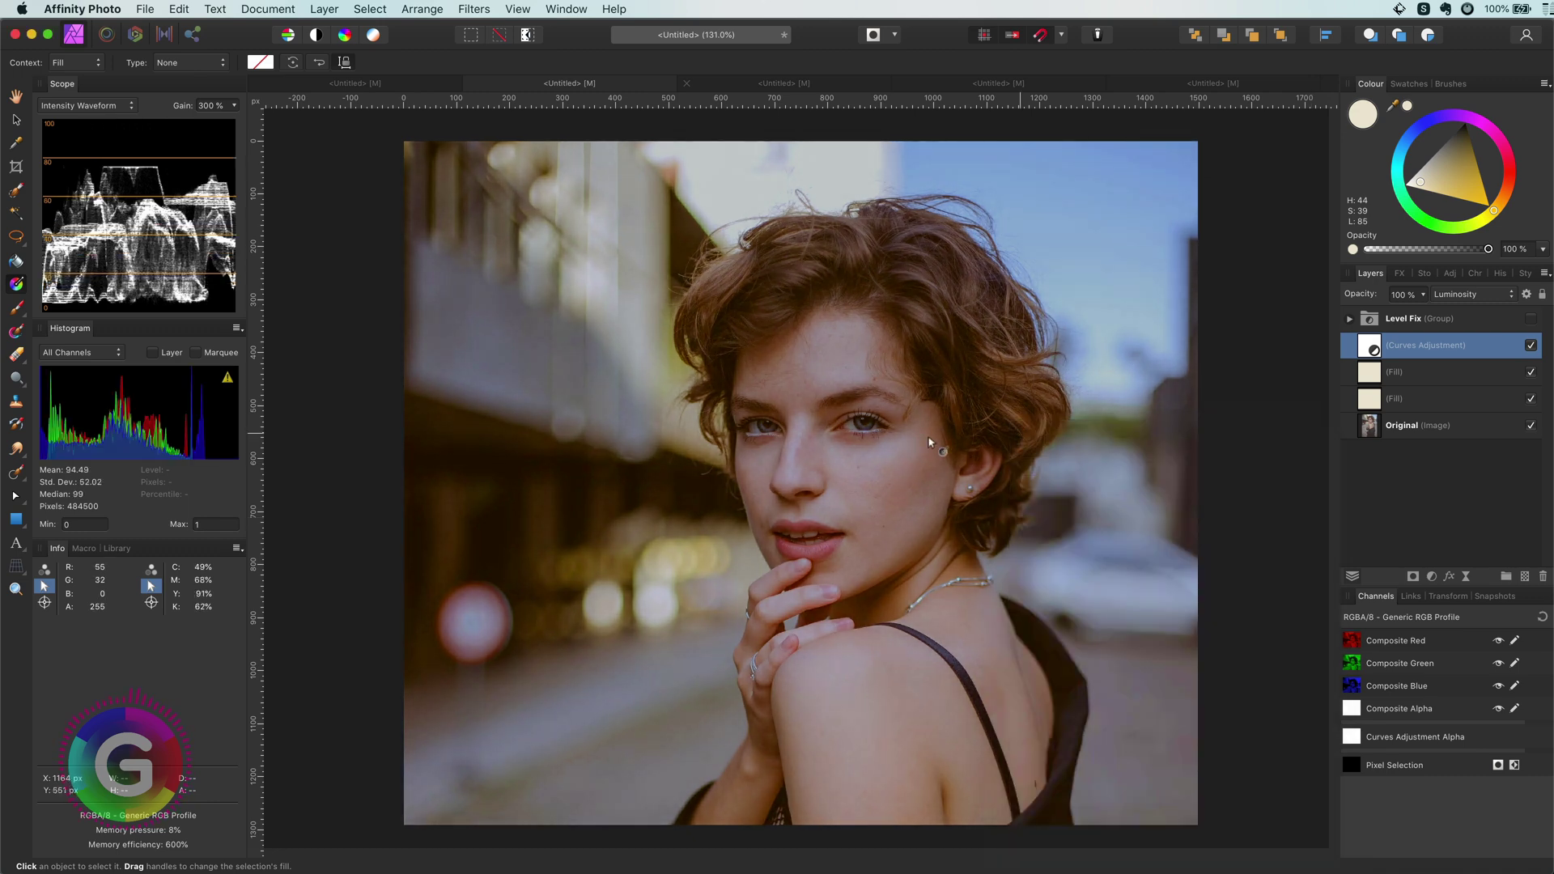
Add a second Curves adjustment, moving the white point left to input 0.842.
click(1430, 576)
click(1472, 758)
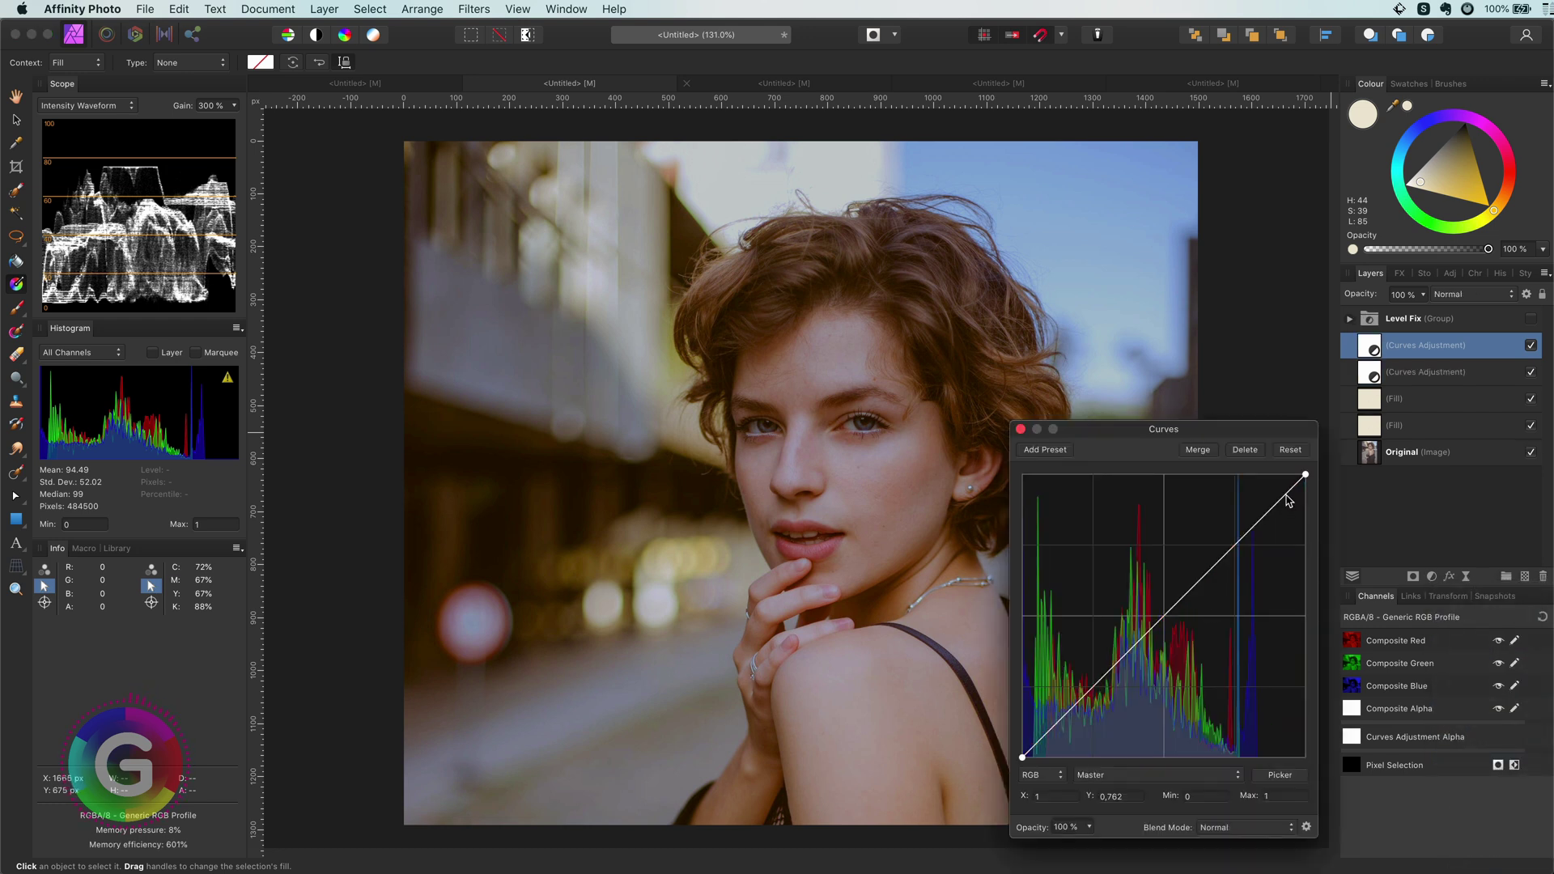
drag(1303, 478, 1261, 475)
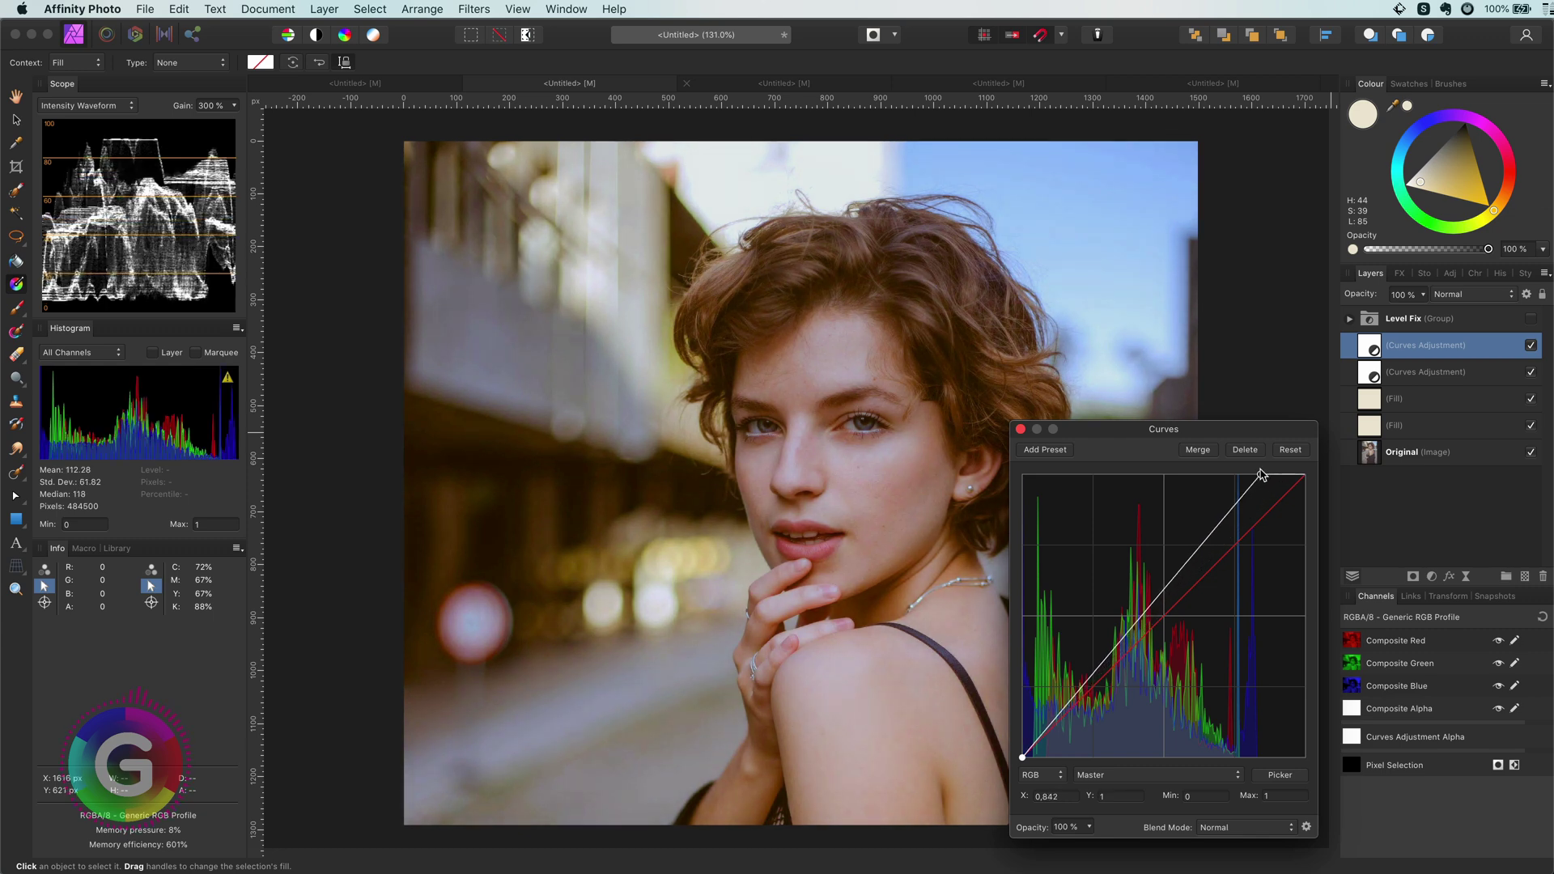
Desaturate the Colour Burn and Divide fill colours toward neutral grey.
click(1020, 428)
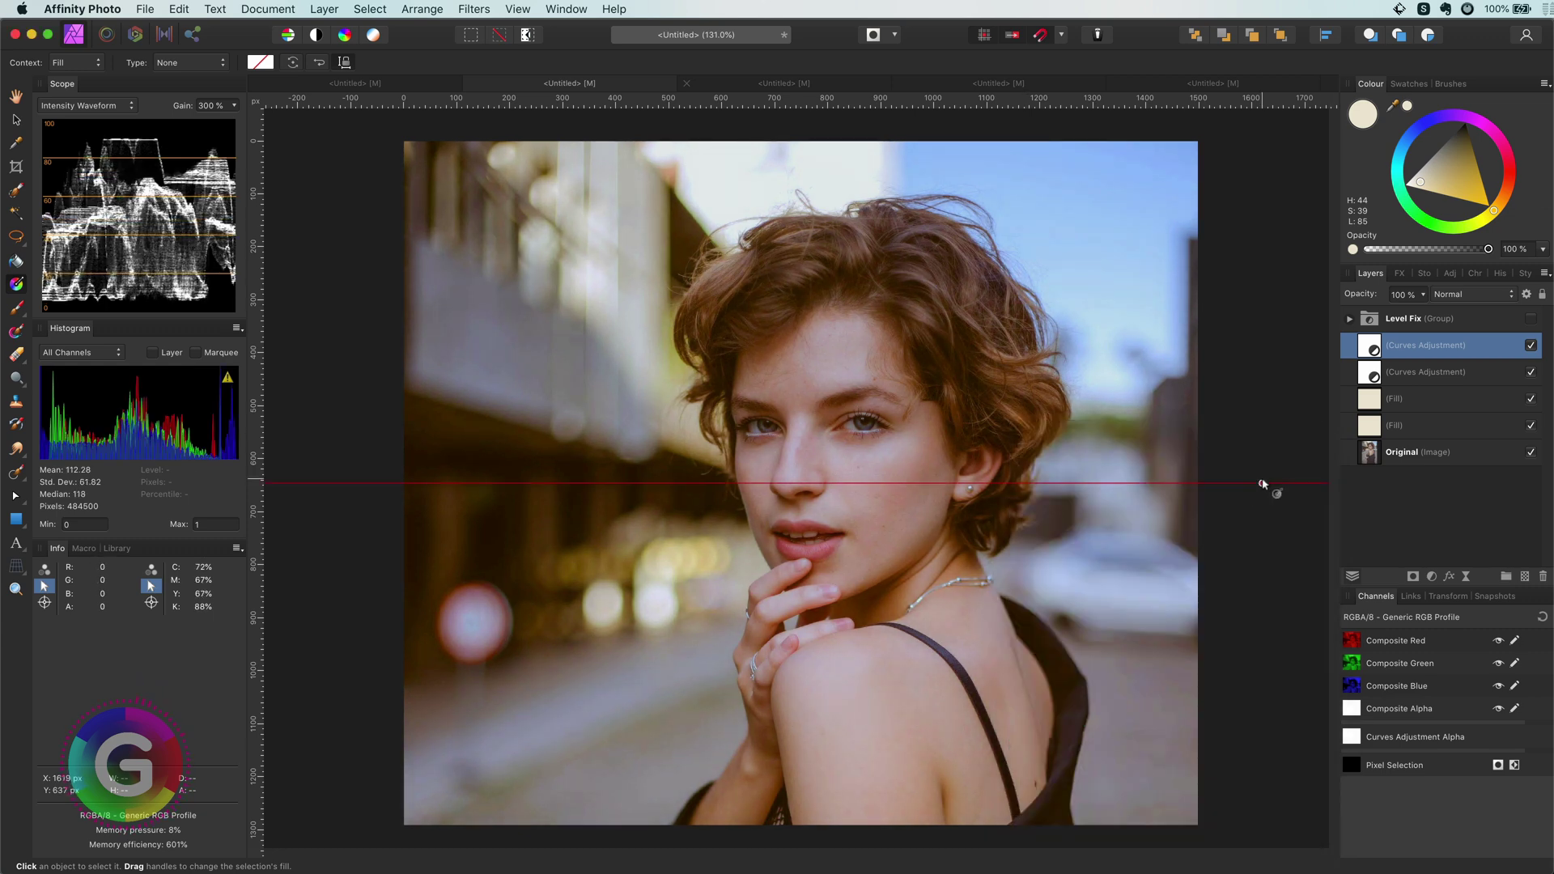
click(1365, 400)
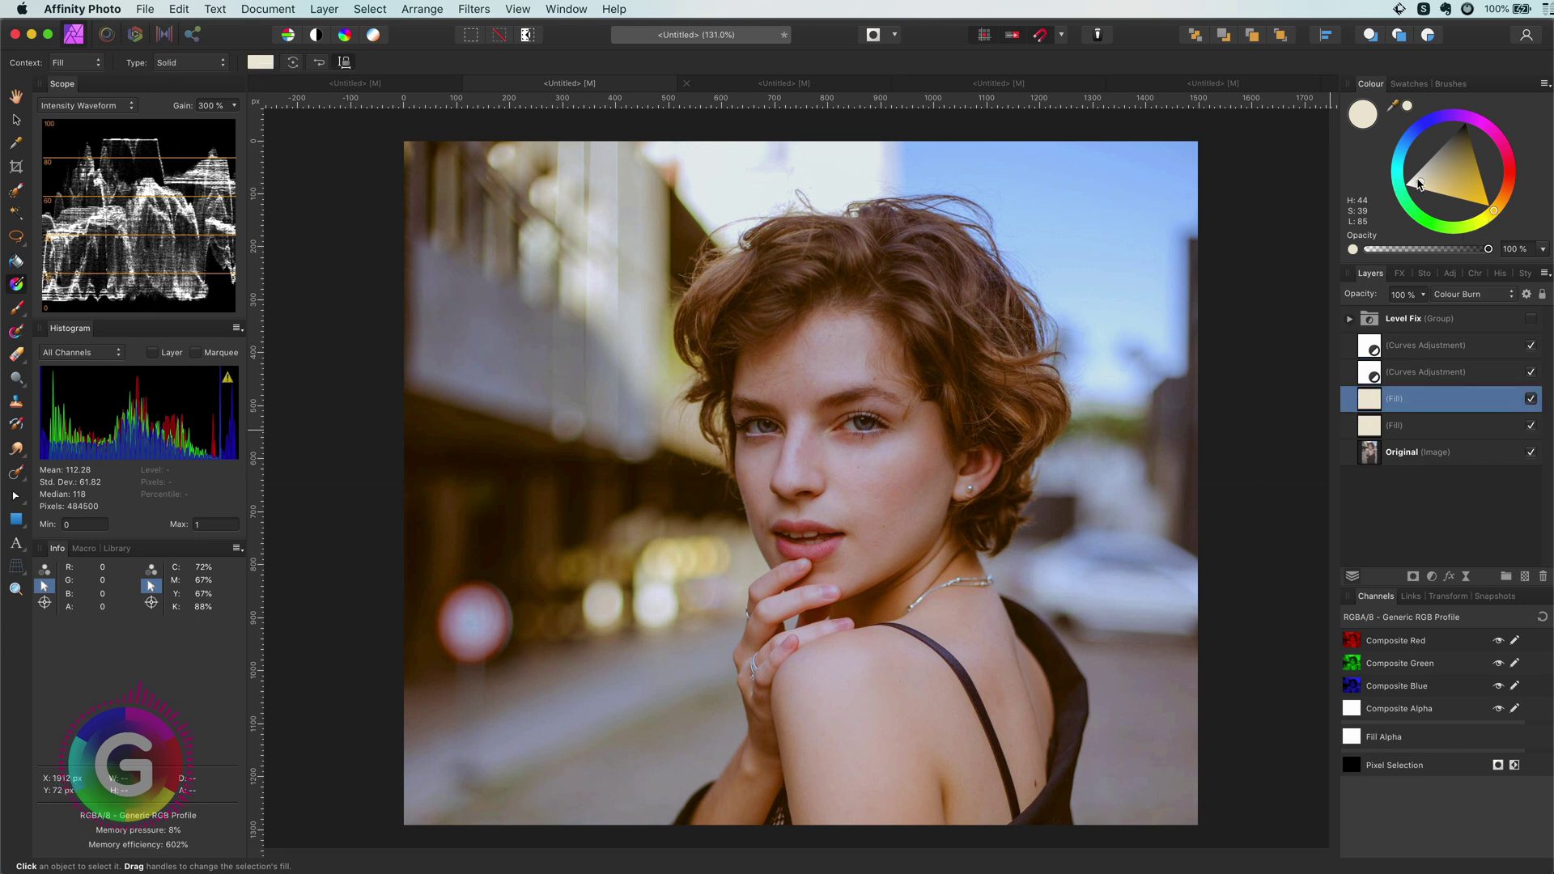
drag(1423, 186, 1416, 180)
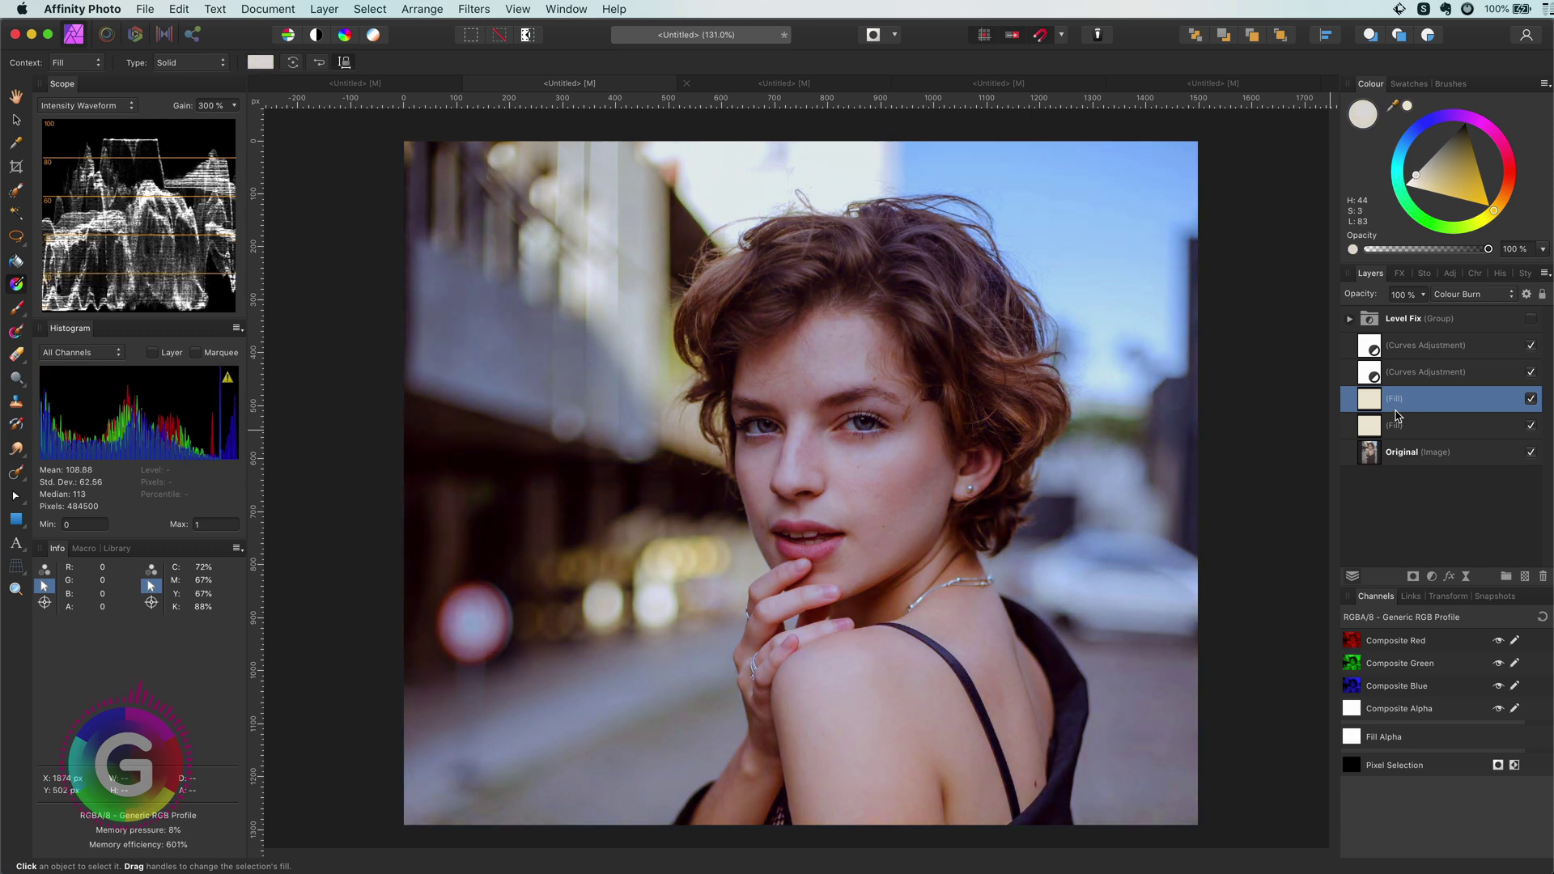
key(alt+[)
drag(1420, 185, 1420, 175)
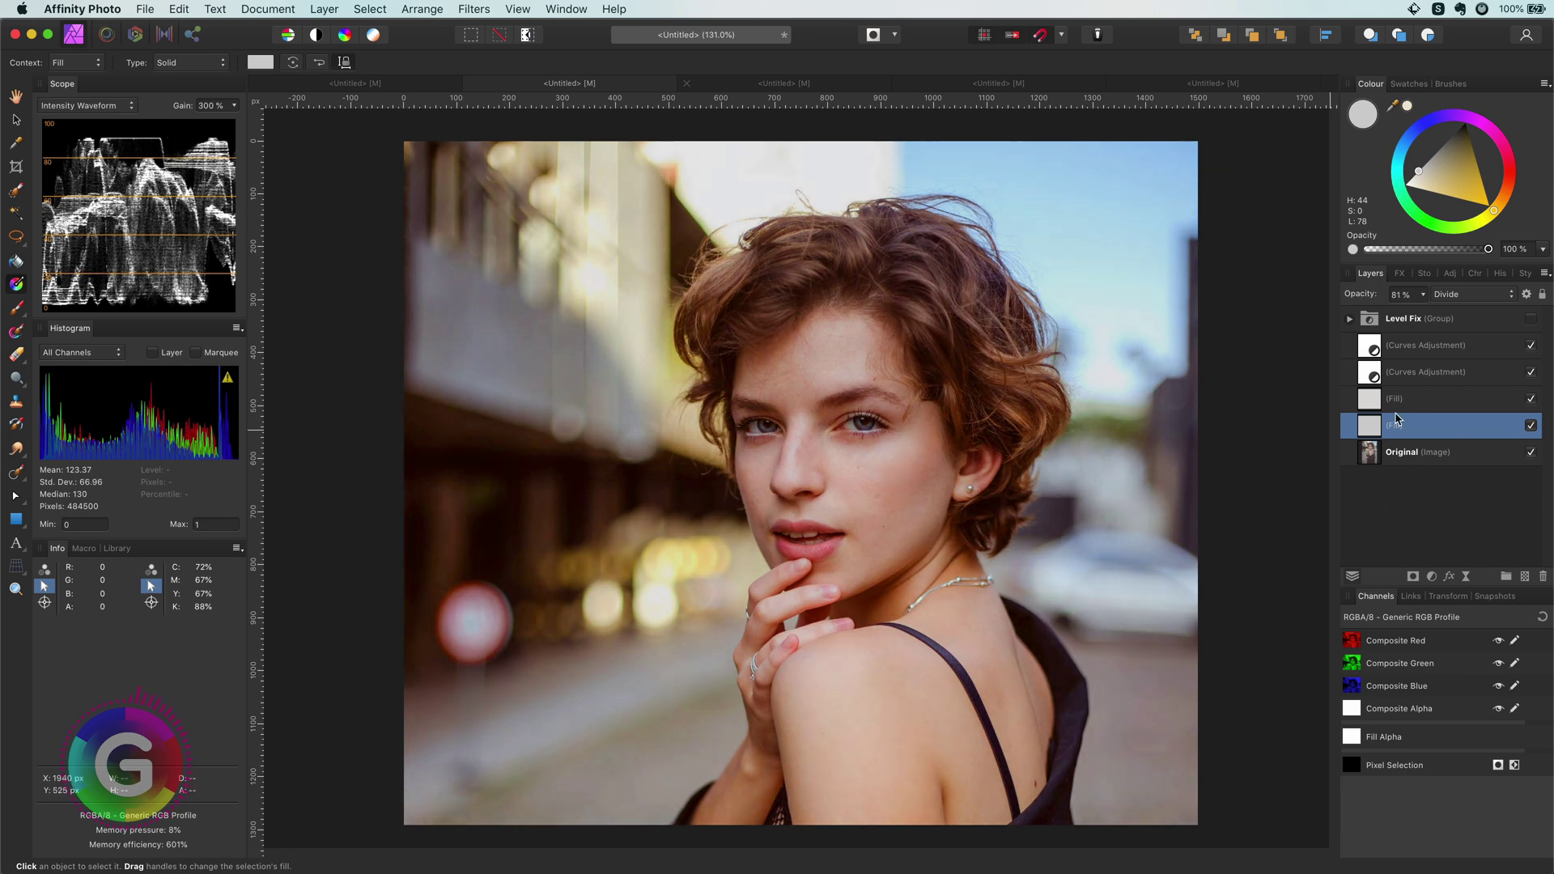
Lower the Curves layers' opacity to 85% and 87%, then toggle all corrections to compare.
key(alt+bracketright)
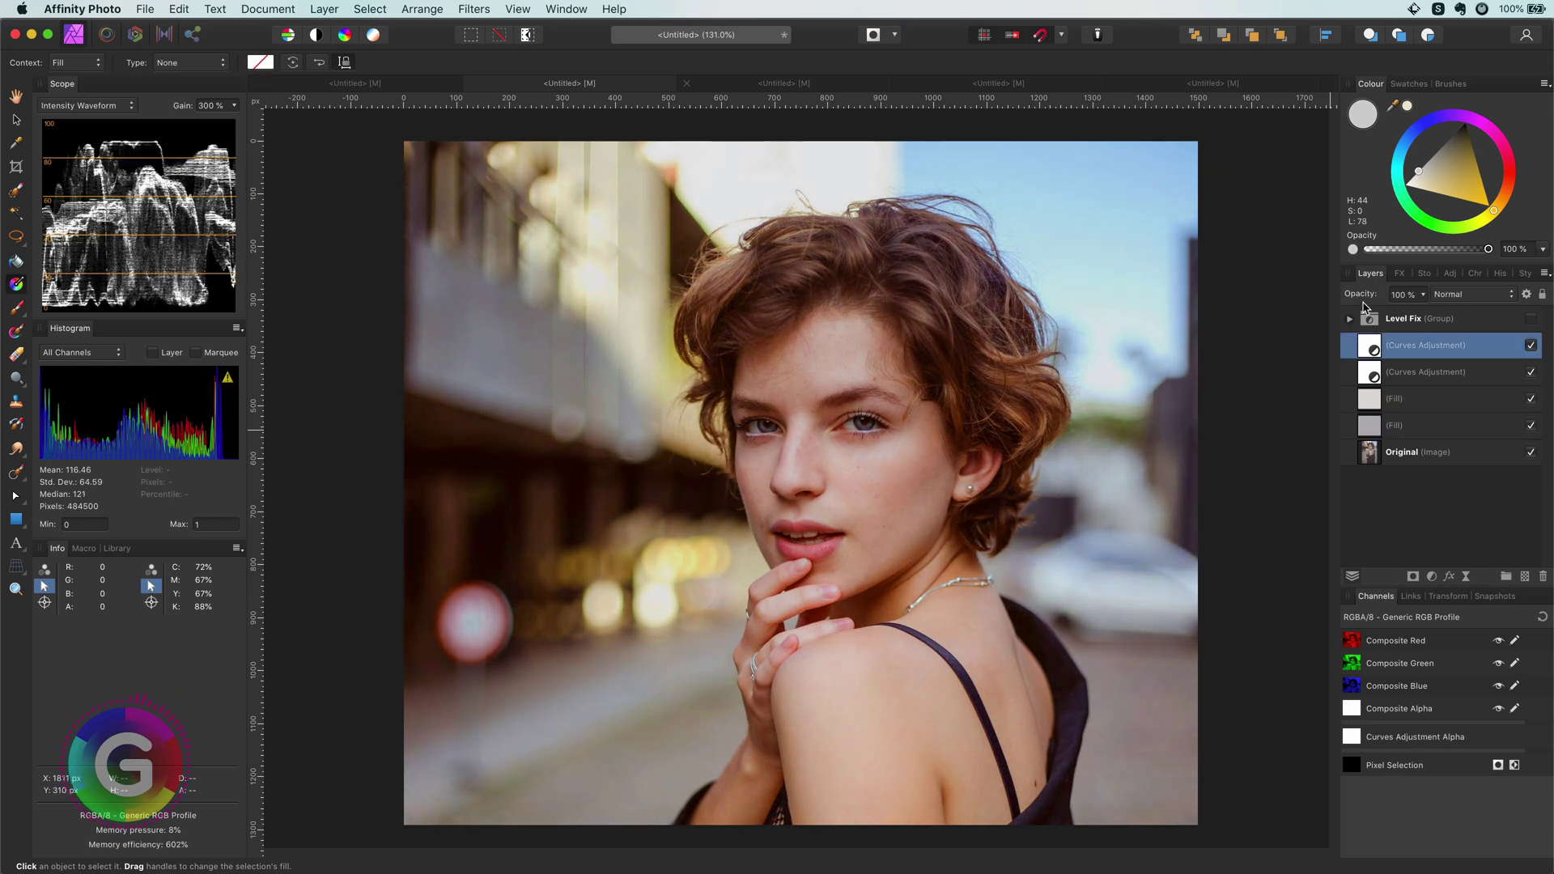
key(alt+bracketright)
key(alt+bracketright)
key(alt+bracketleft)
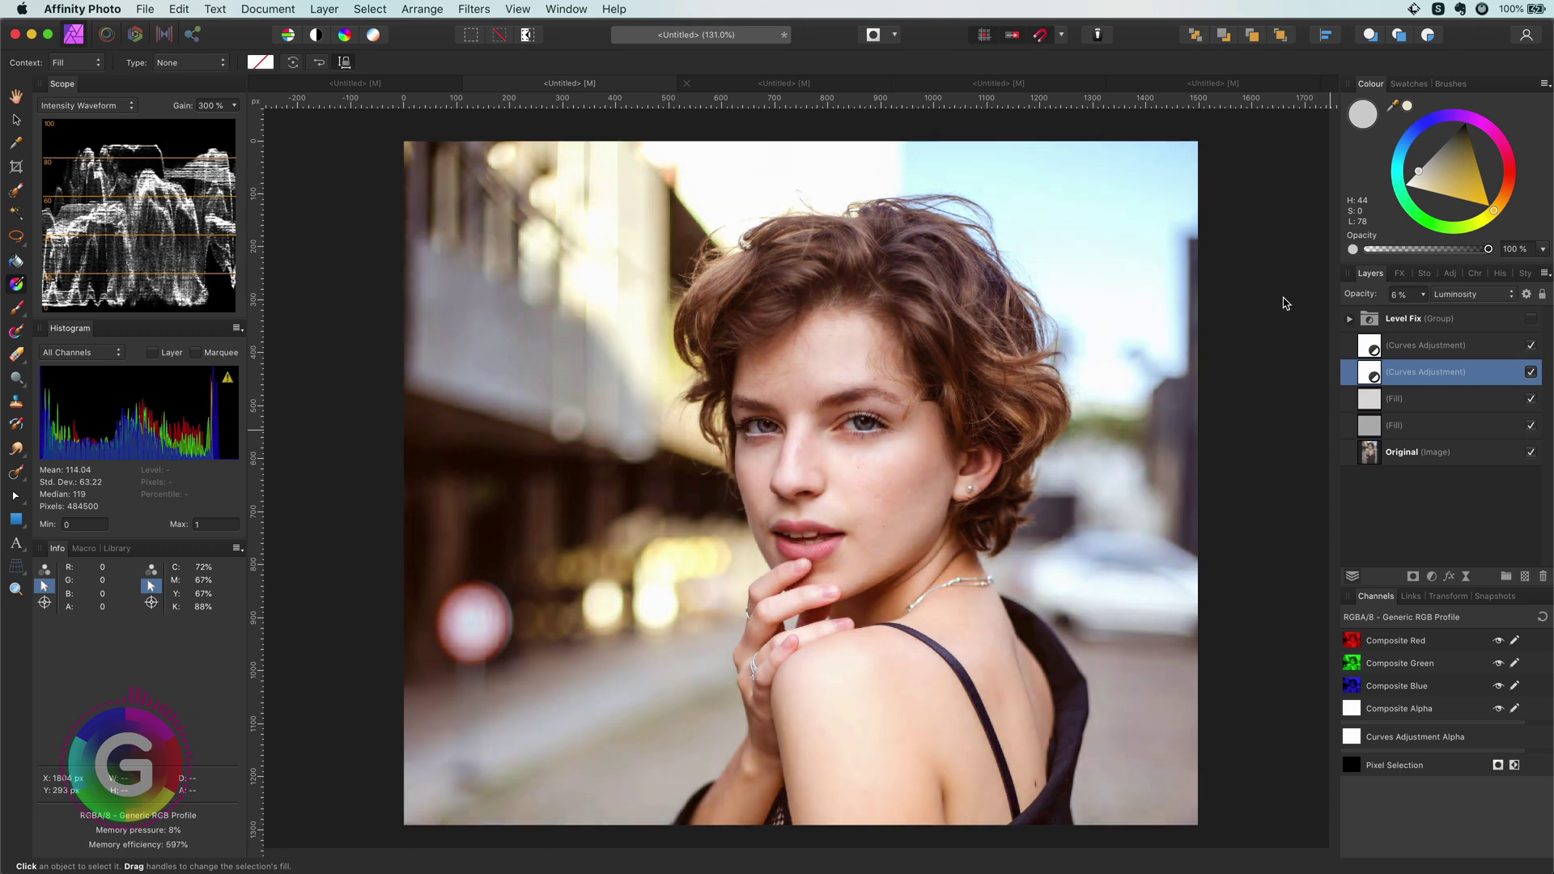
key(0)
click(1440, 348)
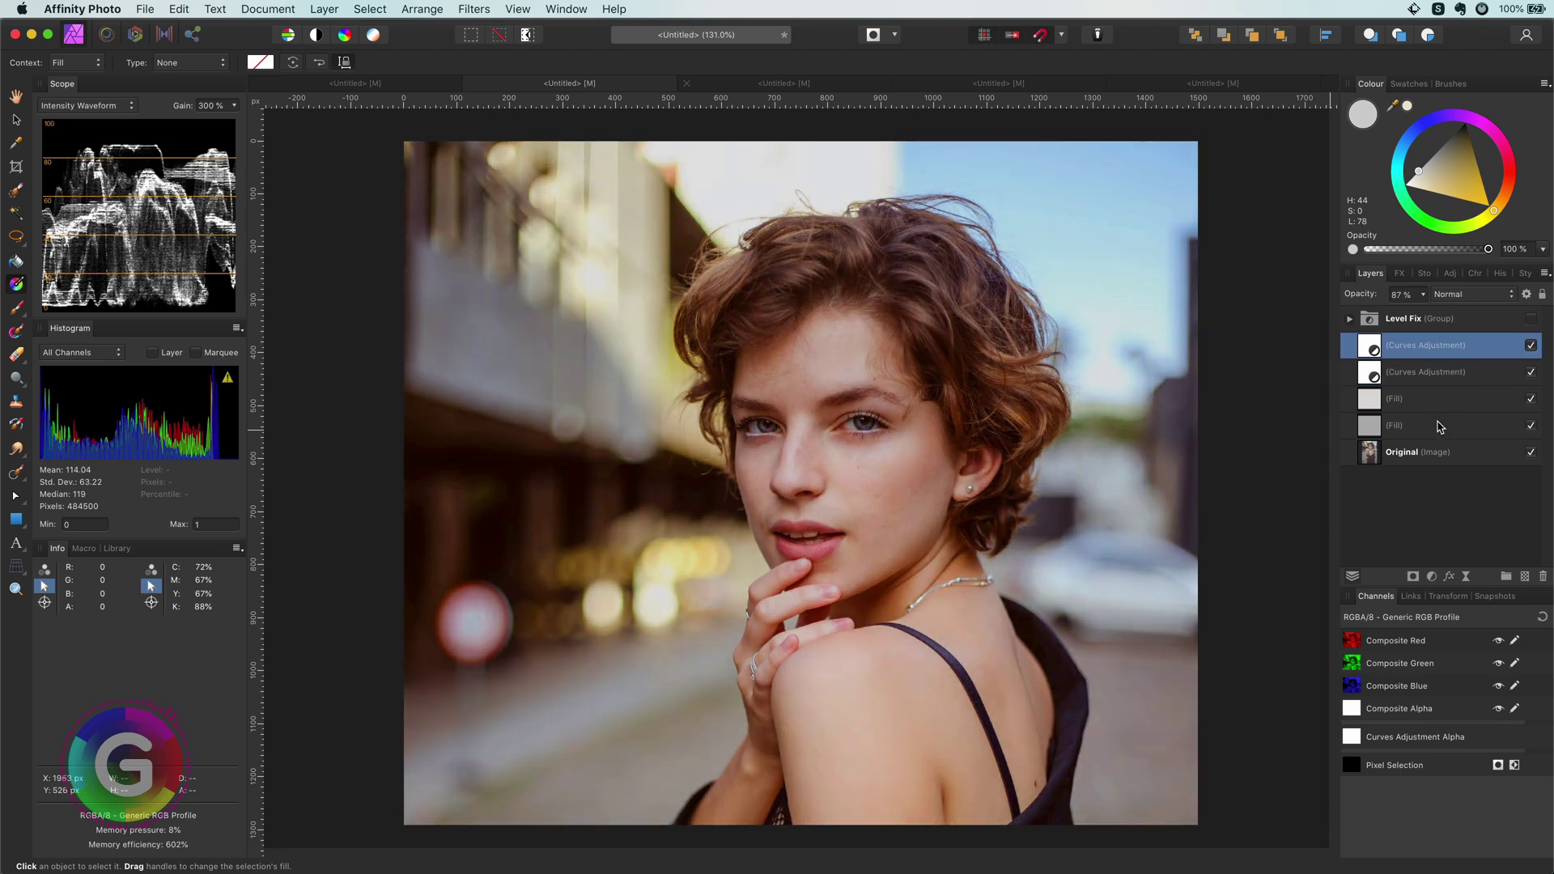
shift+click(1439, 427)
click(1530, 346)
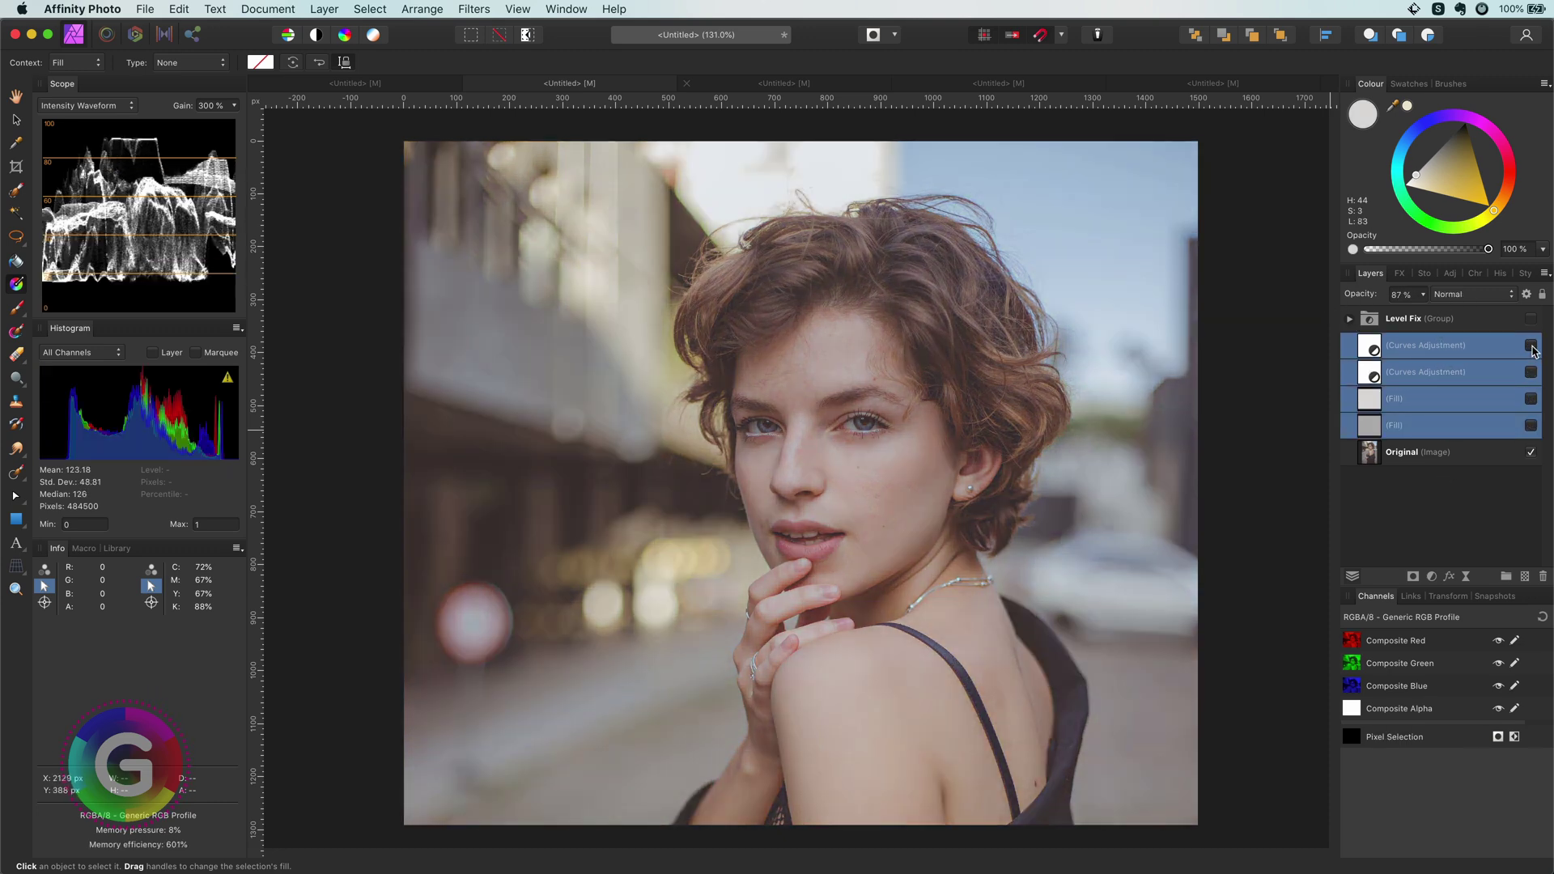
click(1530, 345)
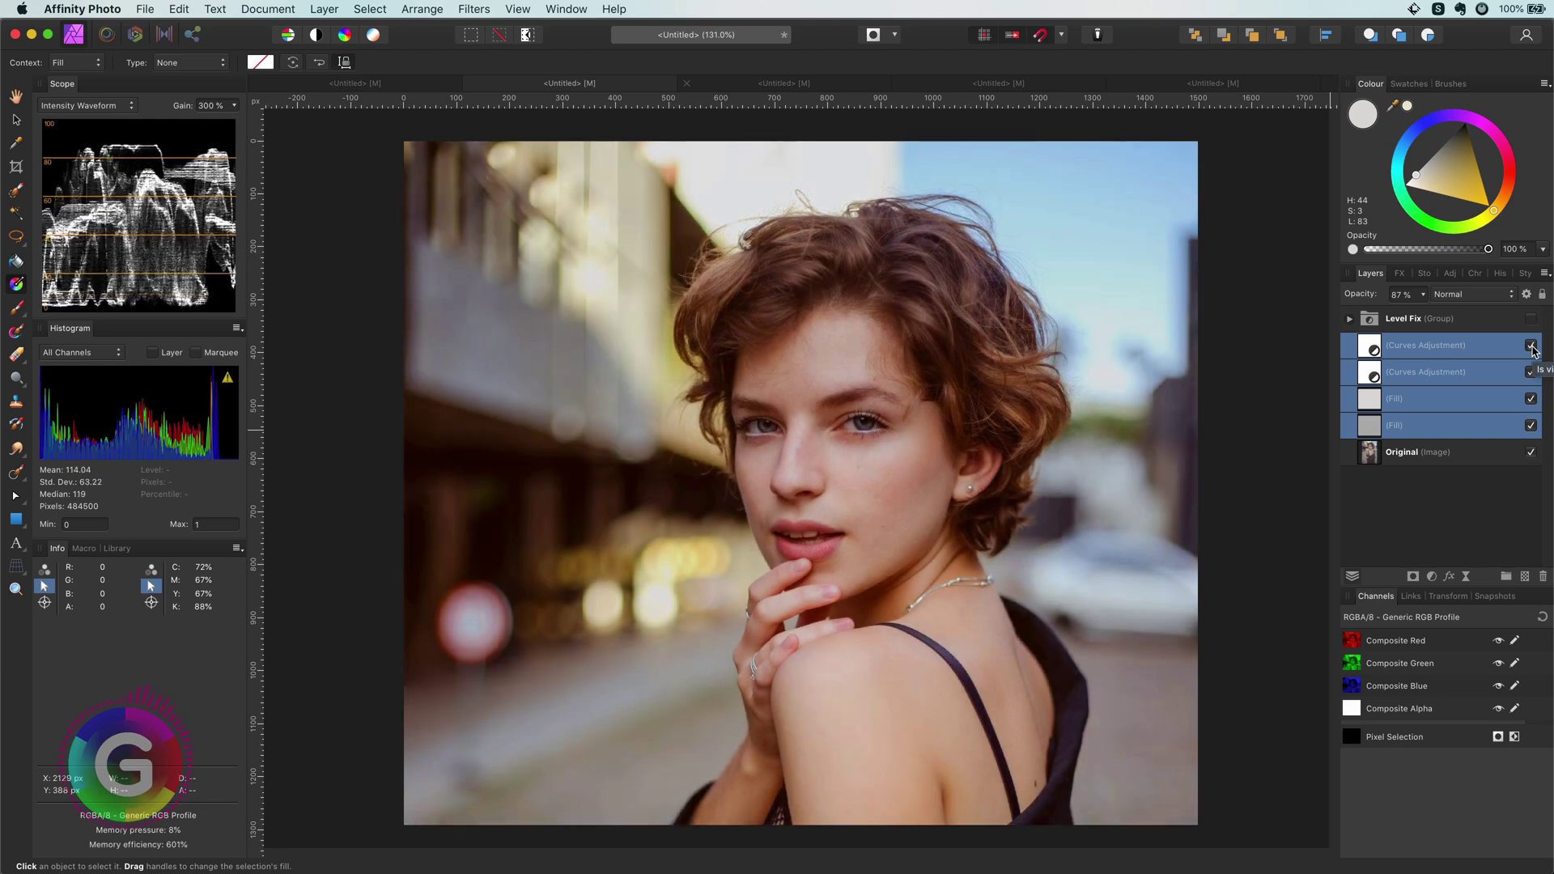
Switch to the other portrait document and toggle the top Image and Adjustments group to compare.
click(784, 83)
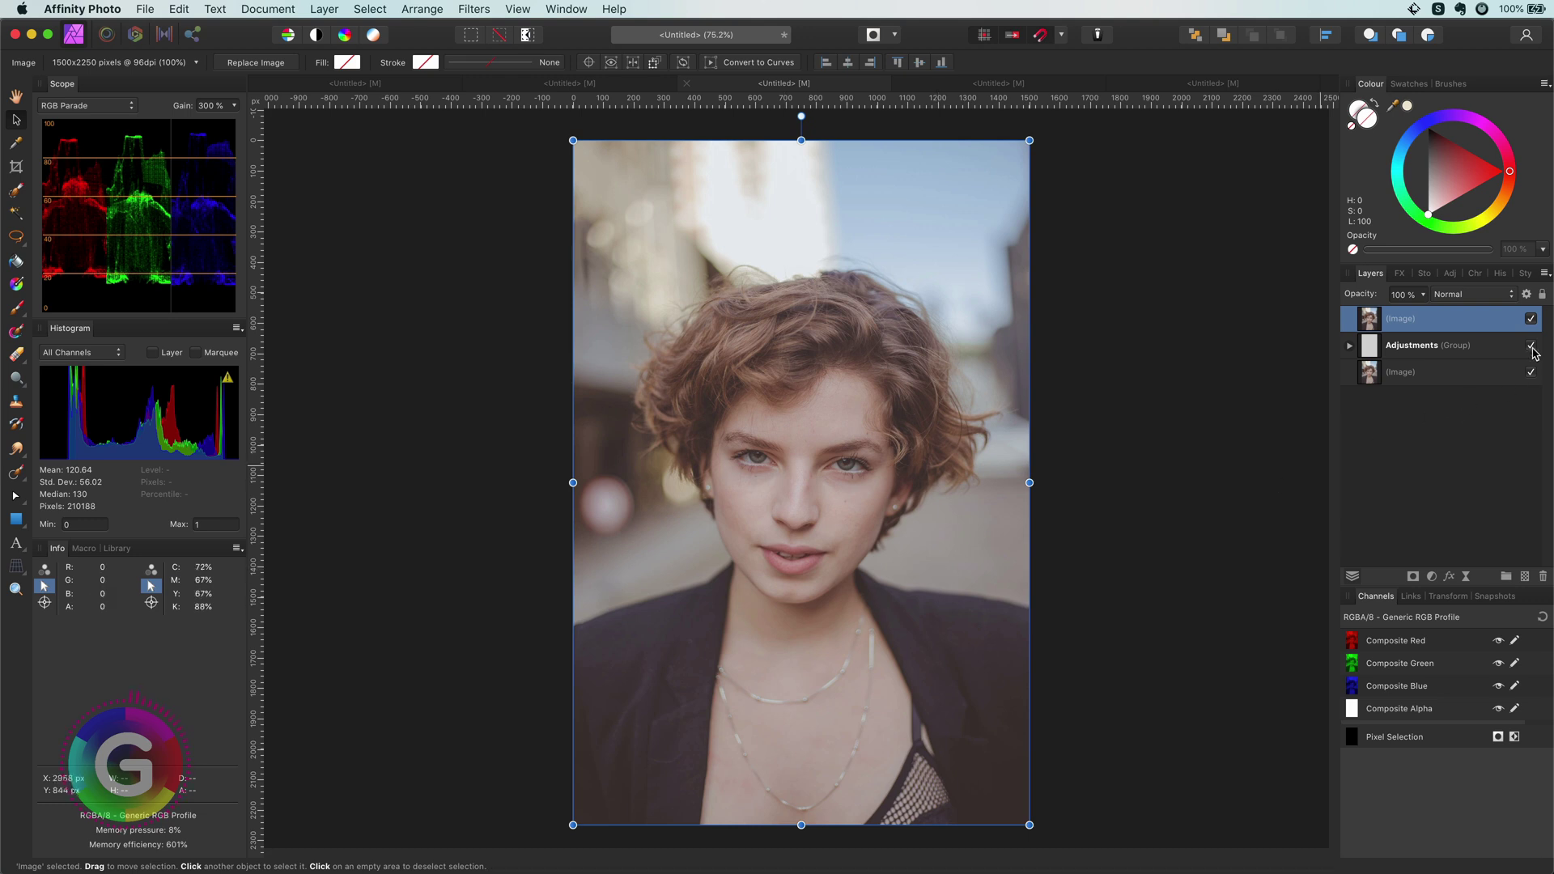
click(1531, 320)
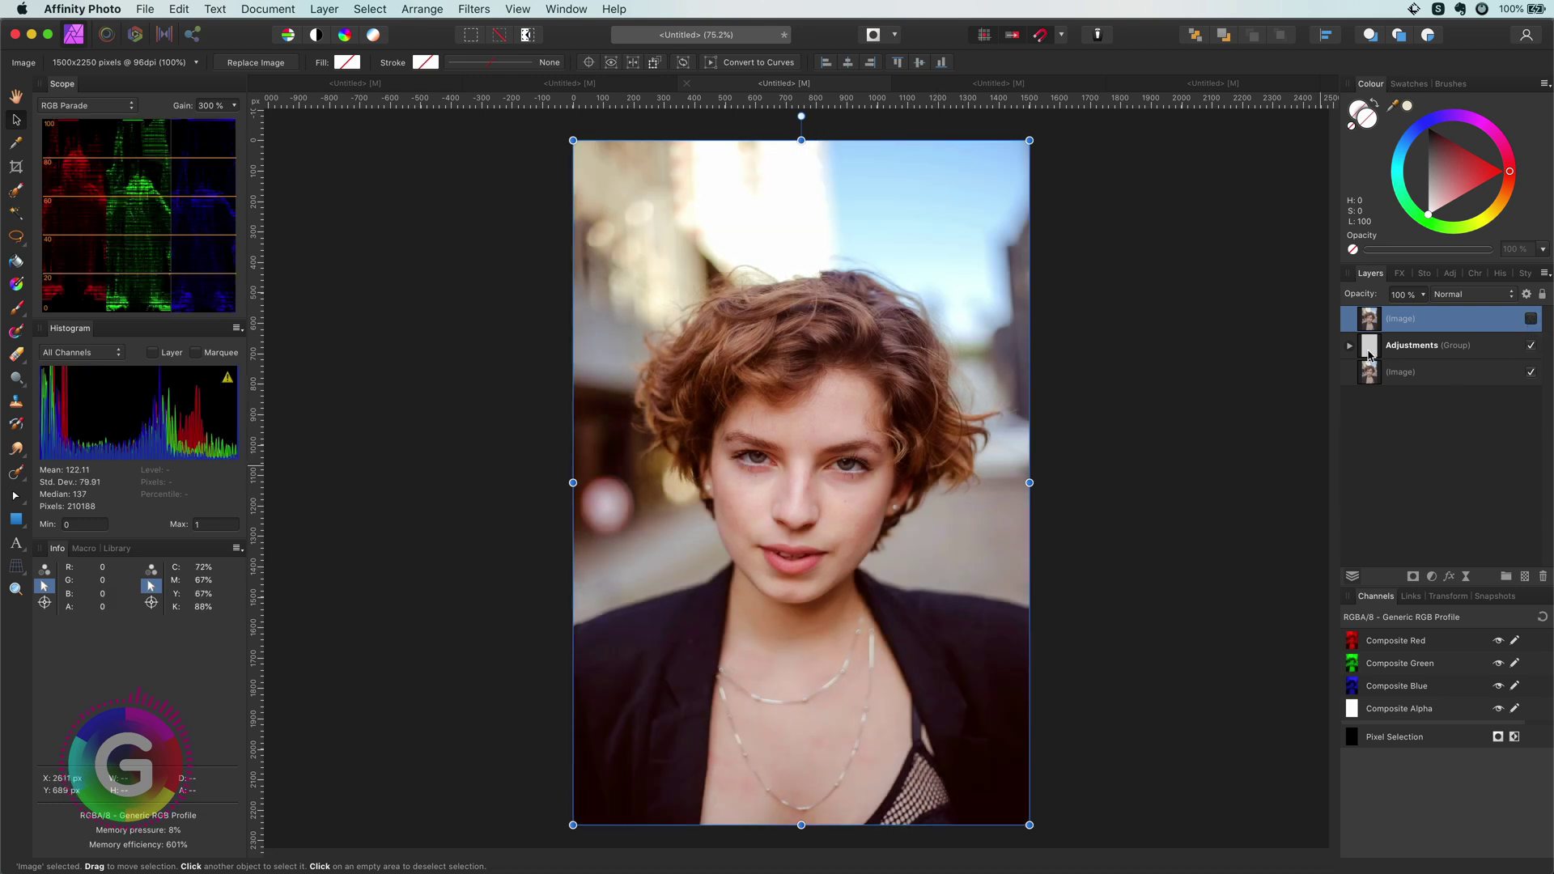
click(1451, 354)
click(1530, 346)
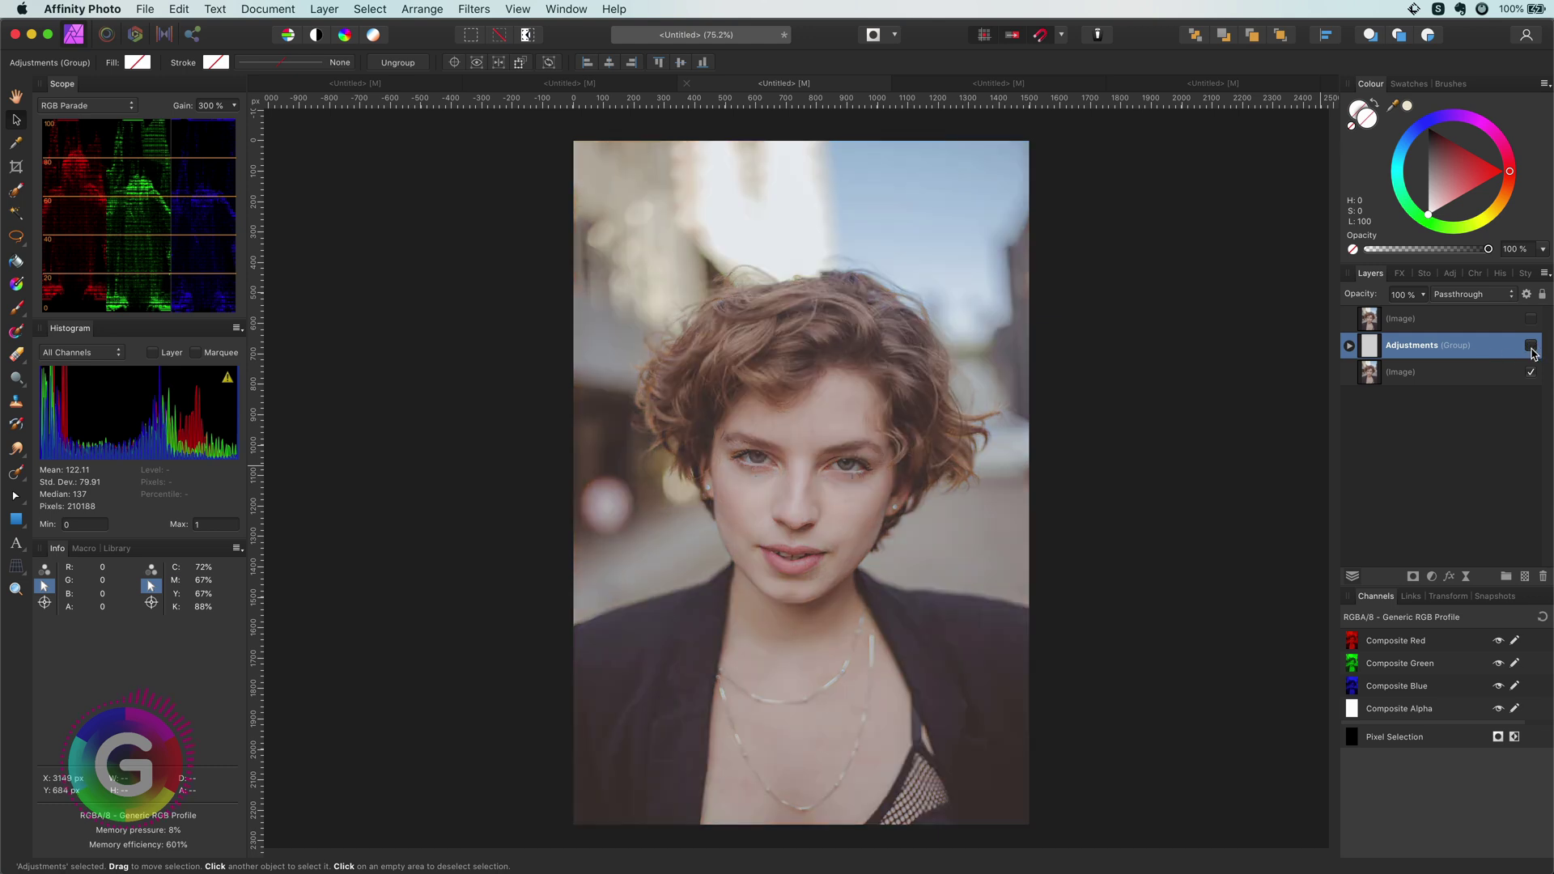
Expand the Adjustments group and inspect its two Fill layers and both Curves adjustments.
click(1348, 345)
click(1403, 456)
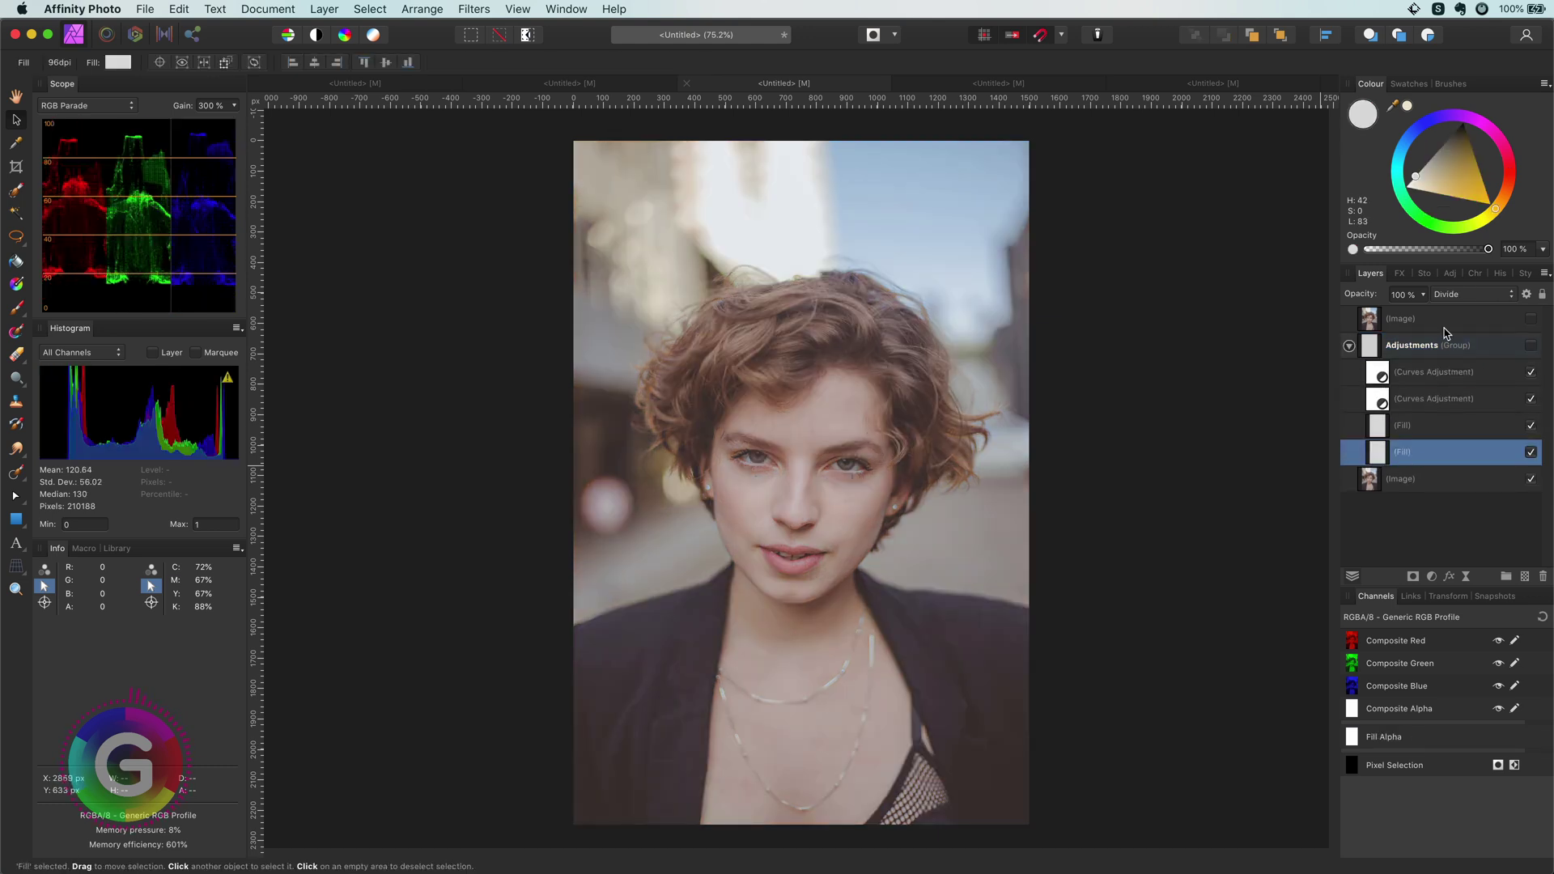
click(1434, 429)
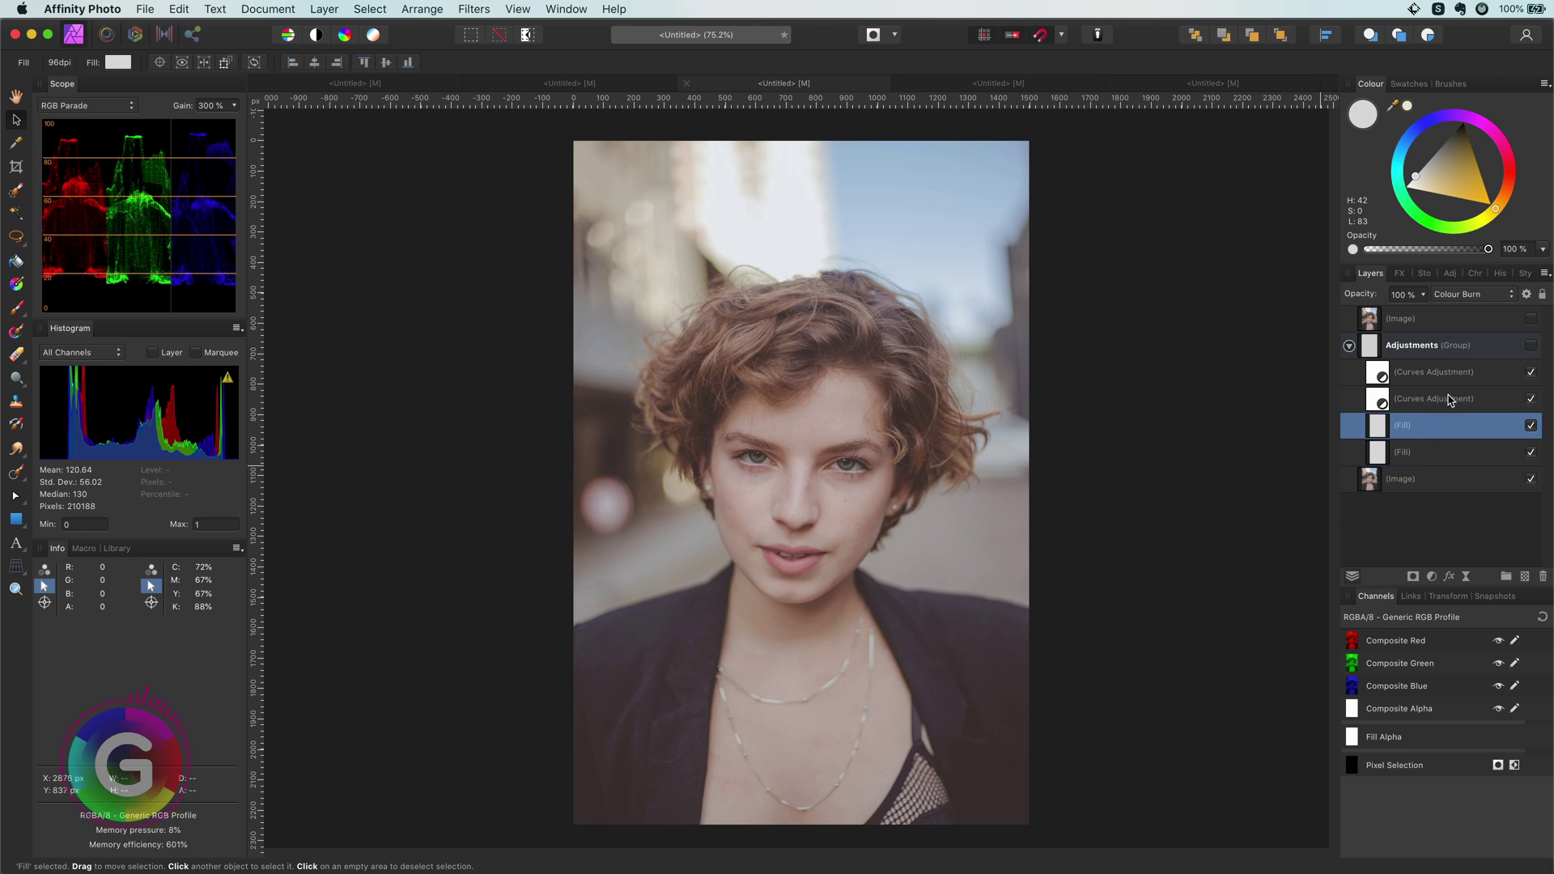
click(1424, 399)
double_click(1382, 399)
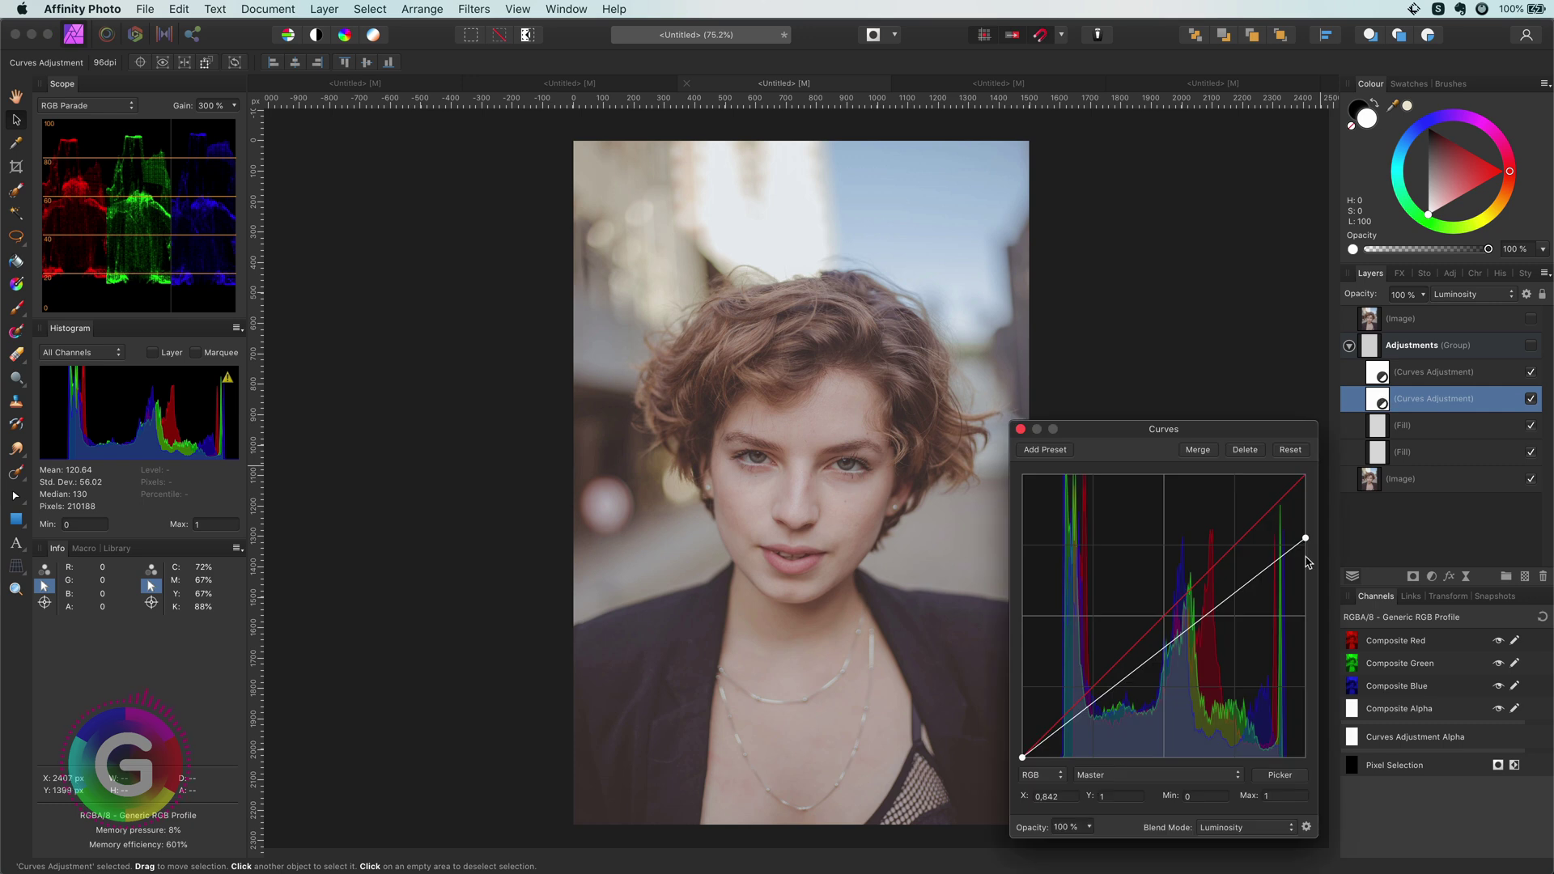
click(1425, 381)
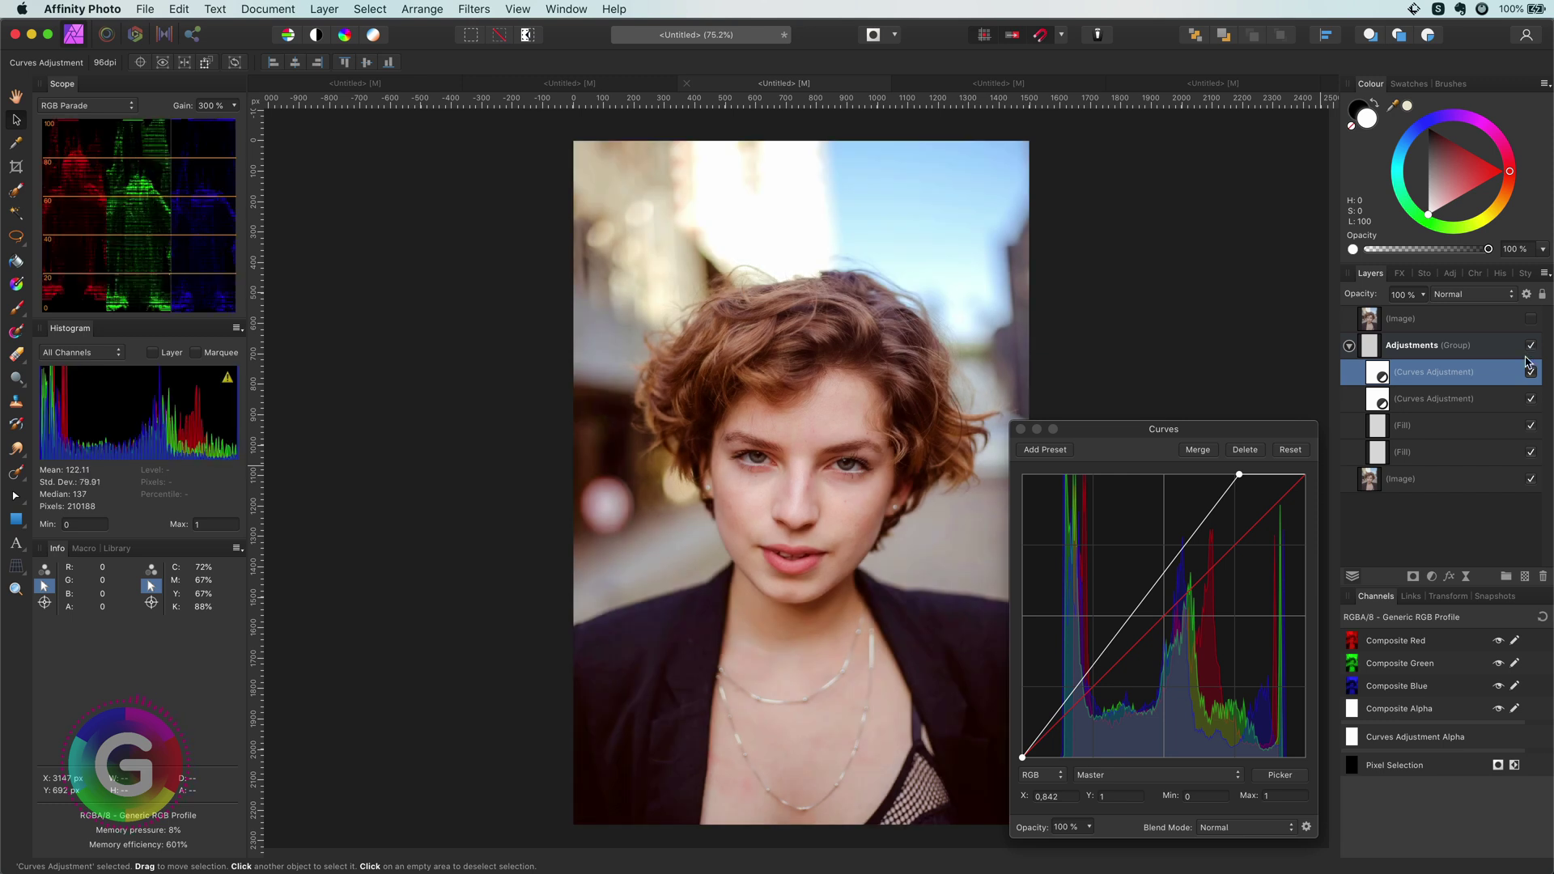
click(1020, 430)
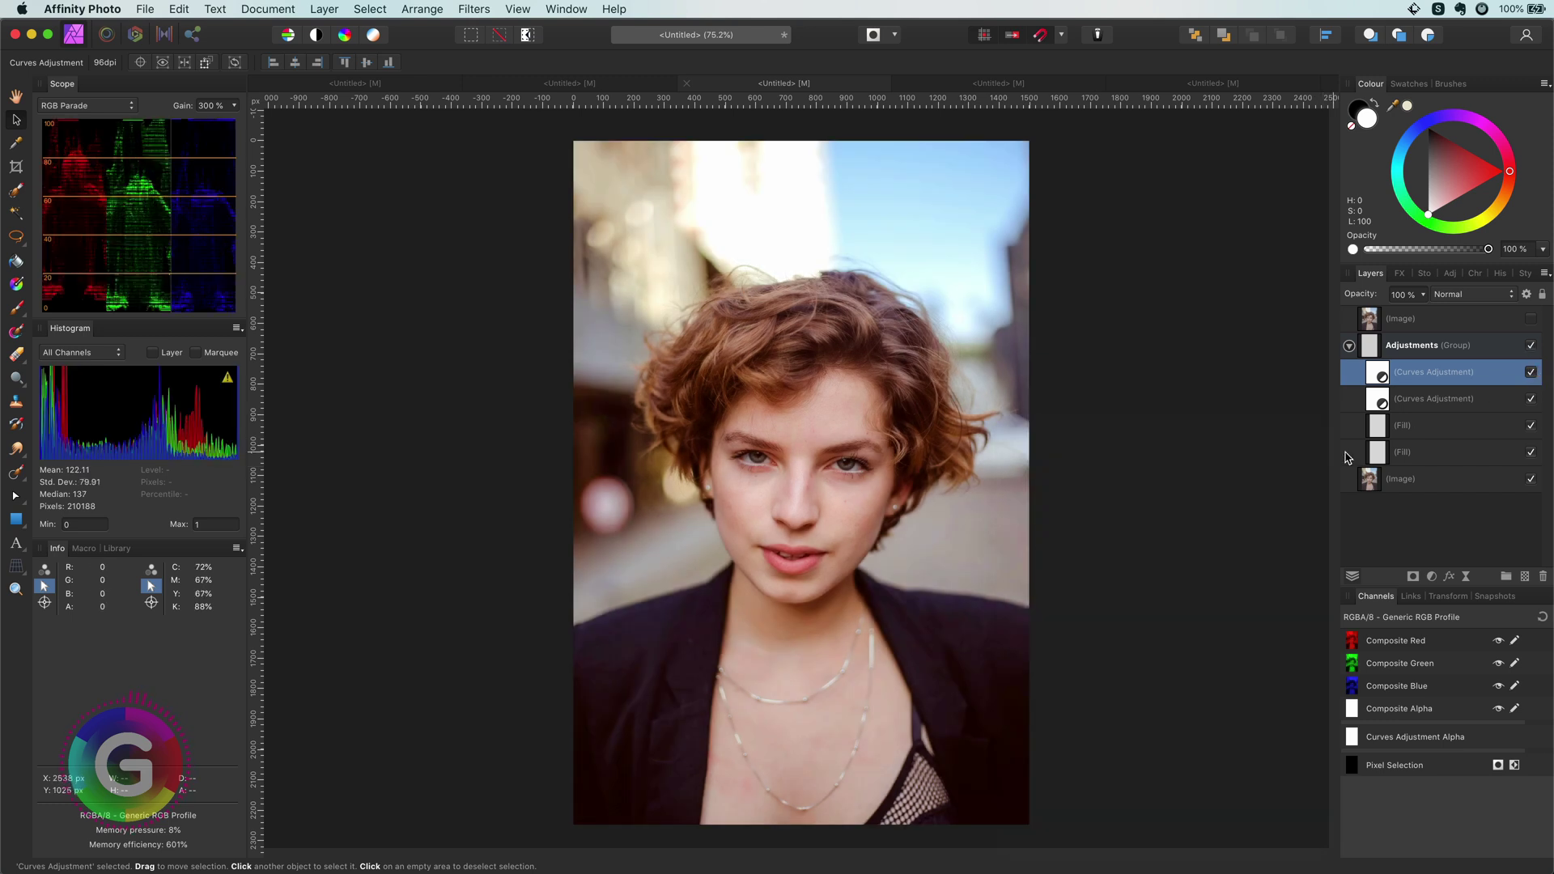
Collapse the Adjustments group and make the flat top Image visible again.
click(1411, 347)
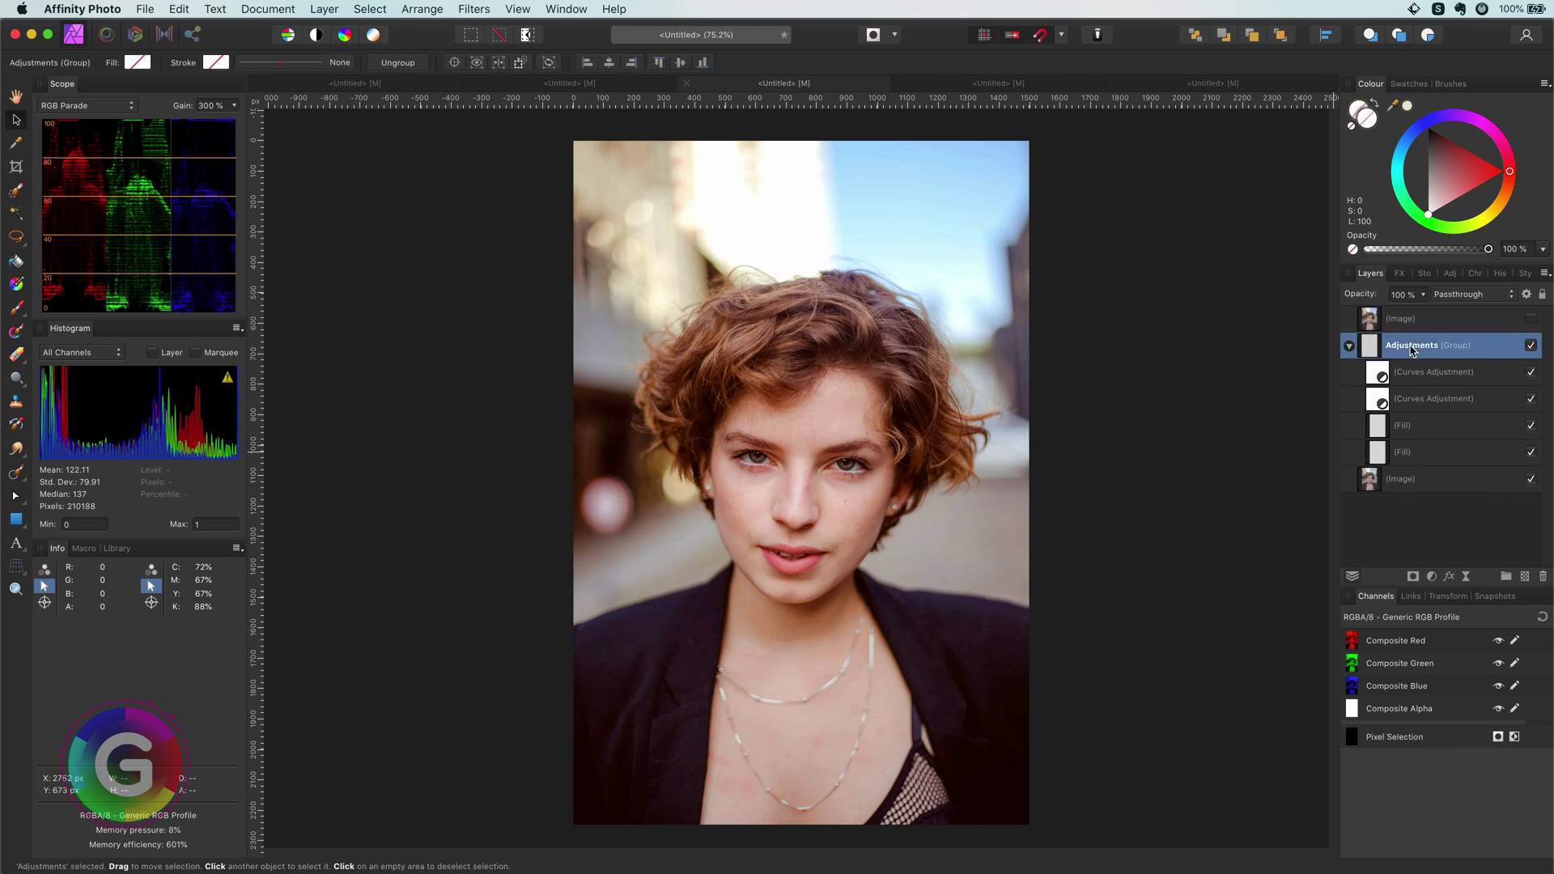
click(1349, 346)
click(1488, 327)
click(1530, 319)
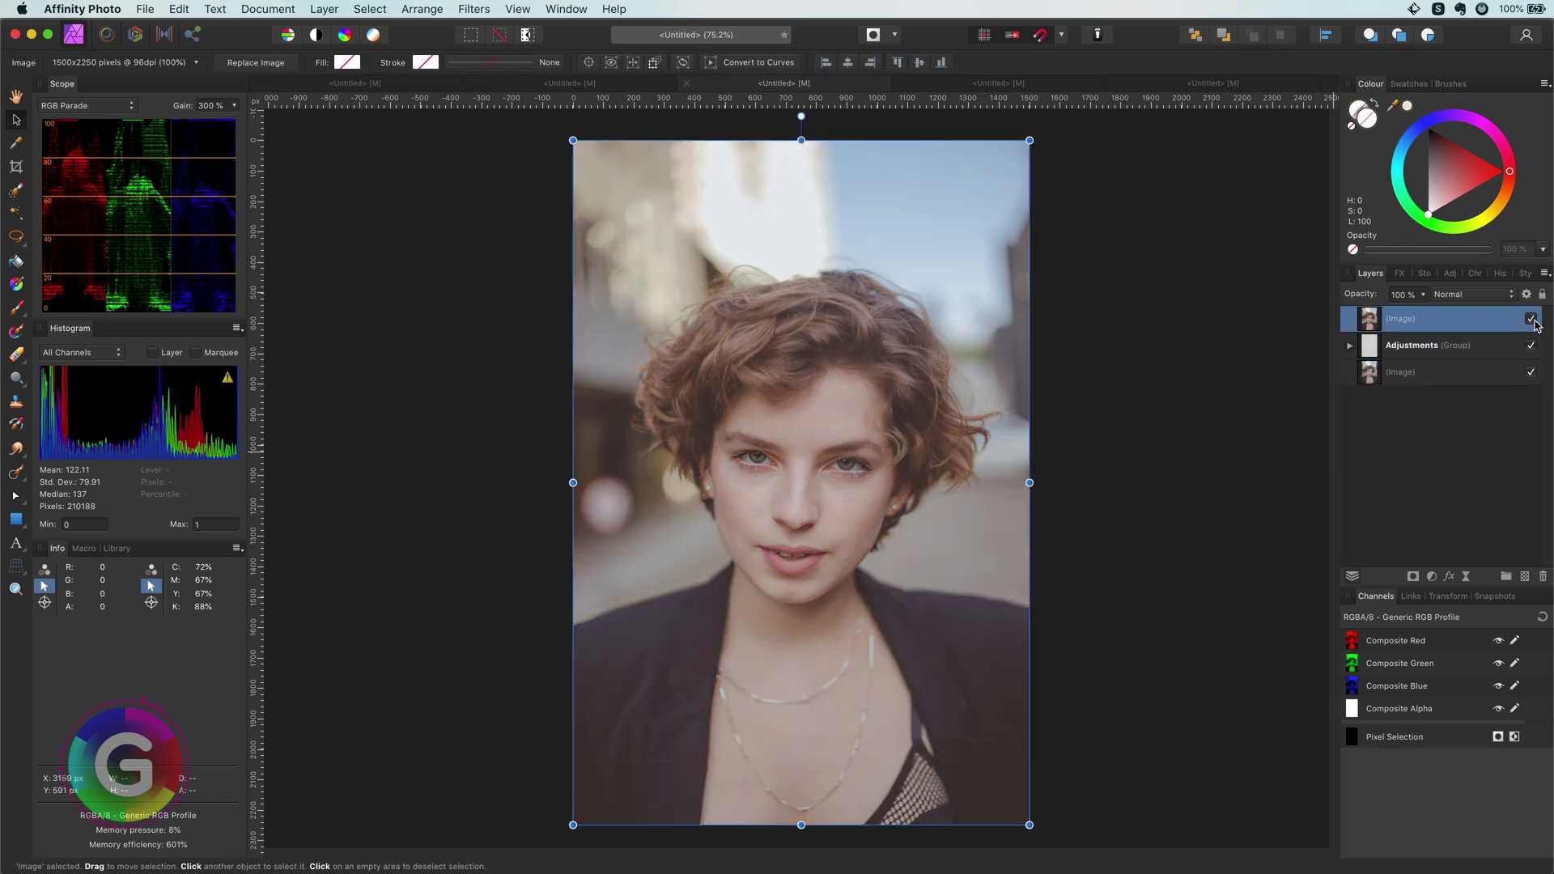
Add a Levels adjustment with master black level 14% and white level 93%.
click(1432, 576)
click(1436, 585)
drag(1026, 664, 1063, 667)
drag(1305, 694, 1283, 698)
Set channel levels: Red black 5%/white 98%, Green 1%/99%, Blue 1%/99%.
click(1108, 635)
click(1092, 640)
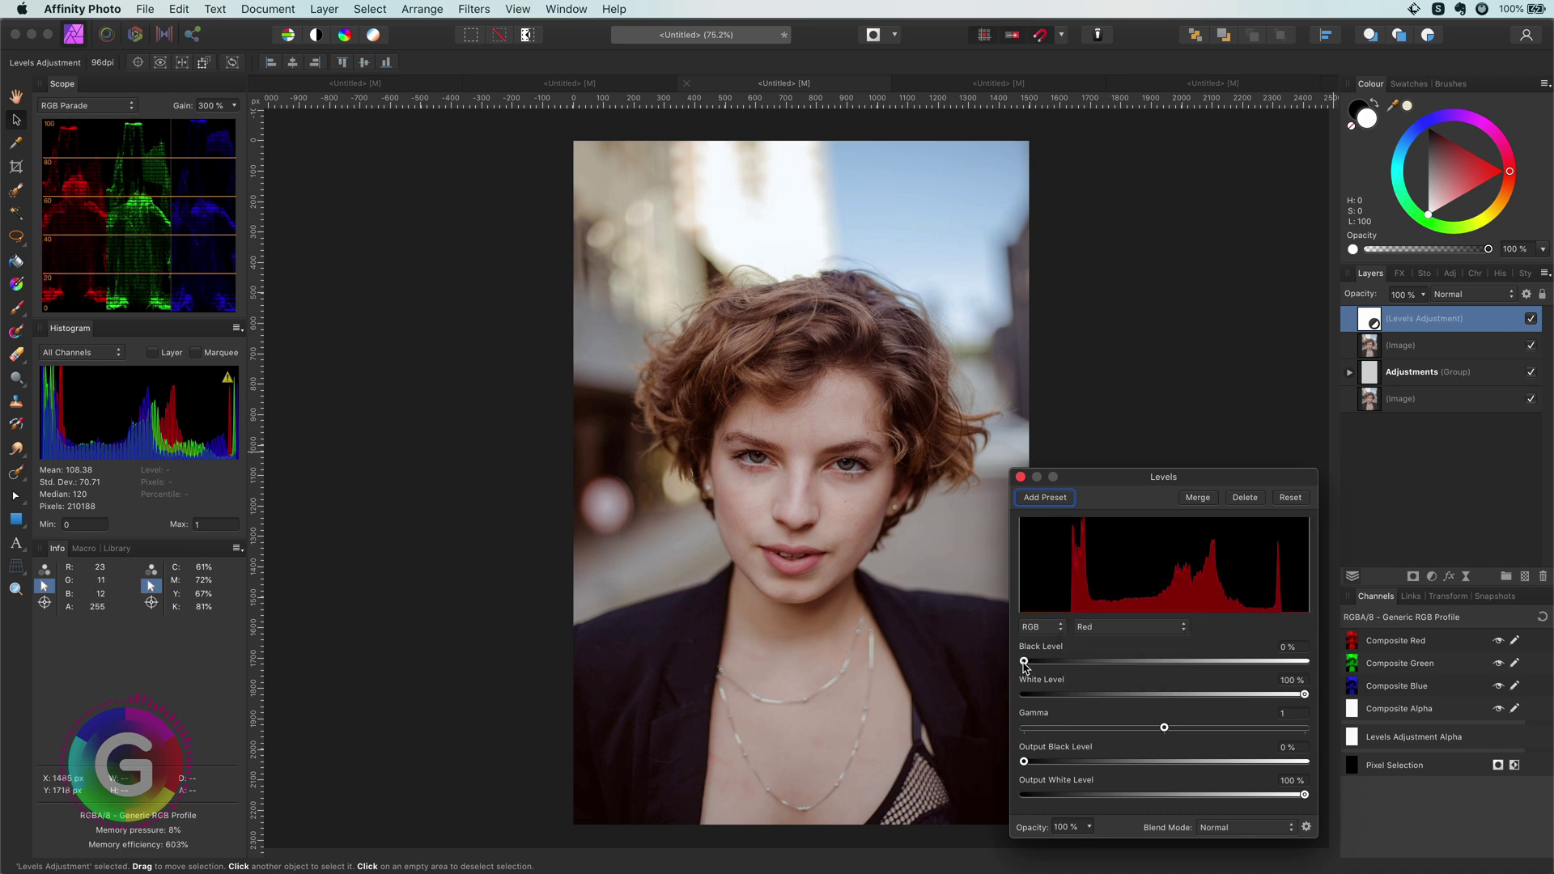
drag(1024, 663, 1037, 665)
drag(1304, 694, 1295, 694)
click(1129, 627)
click(1113, 642)
drag(1024, 662, 1028, 663)
drag(1305, 694, 1302, 694)
click(1129, 627)
click(1089, 641)
drag(1024, 661, 1027, 661)
drag(1305, 694, 1302, 694)
Duplicate the Levels layer and set the copy's blend mode to Colour.
click(1021, 477)
click(1530, 319)
click(1530, 320)
right_click(1366, 322)
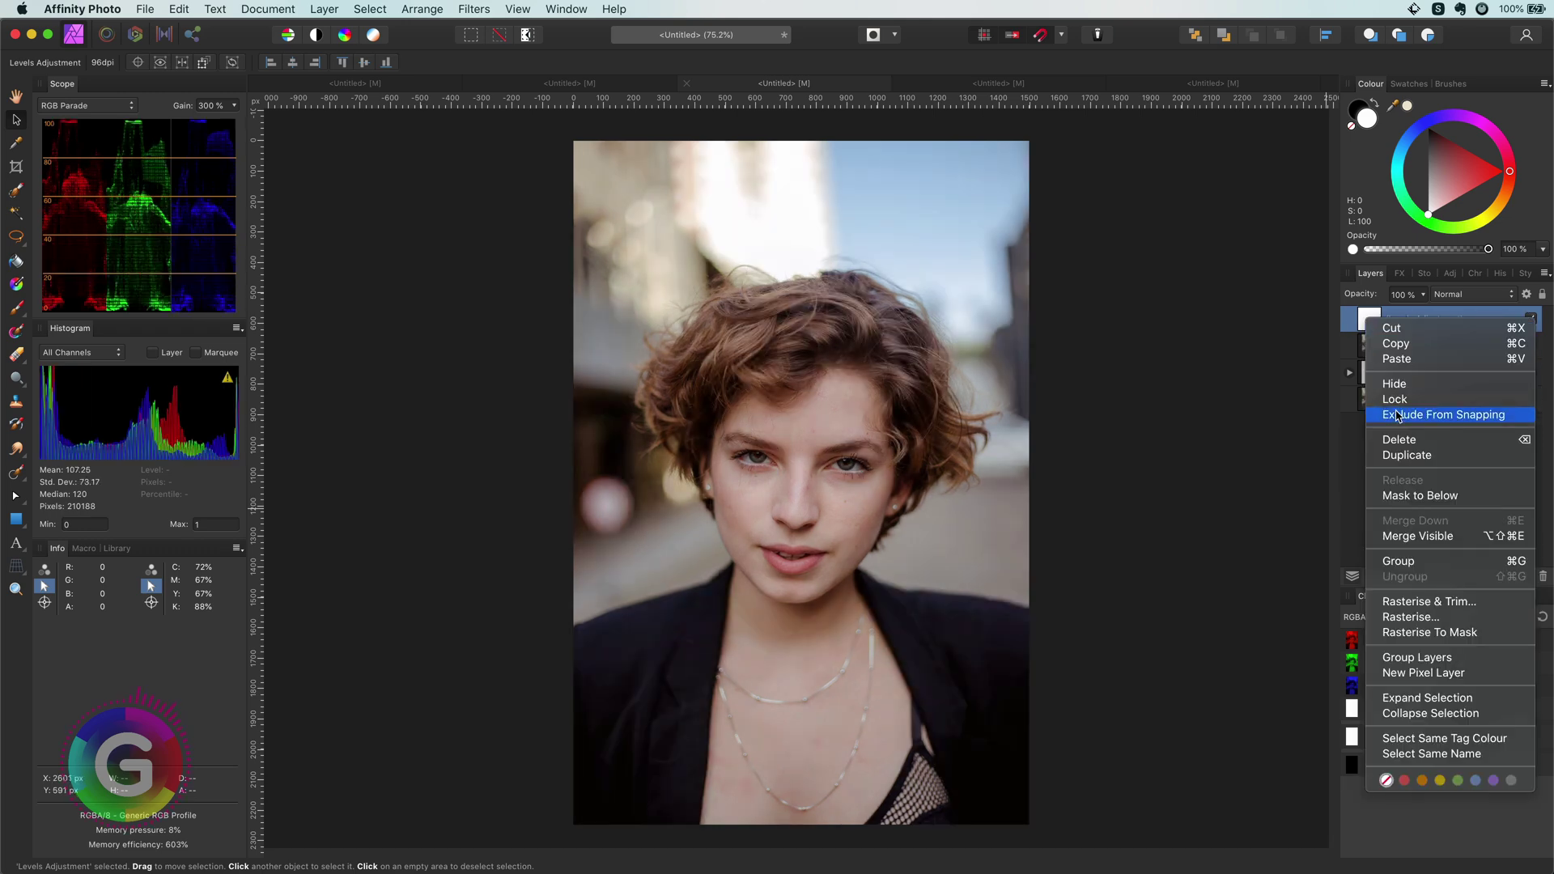
click(1399, 455)
click(1471, 293)
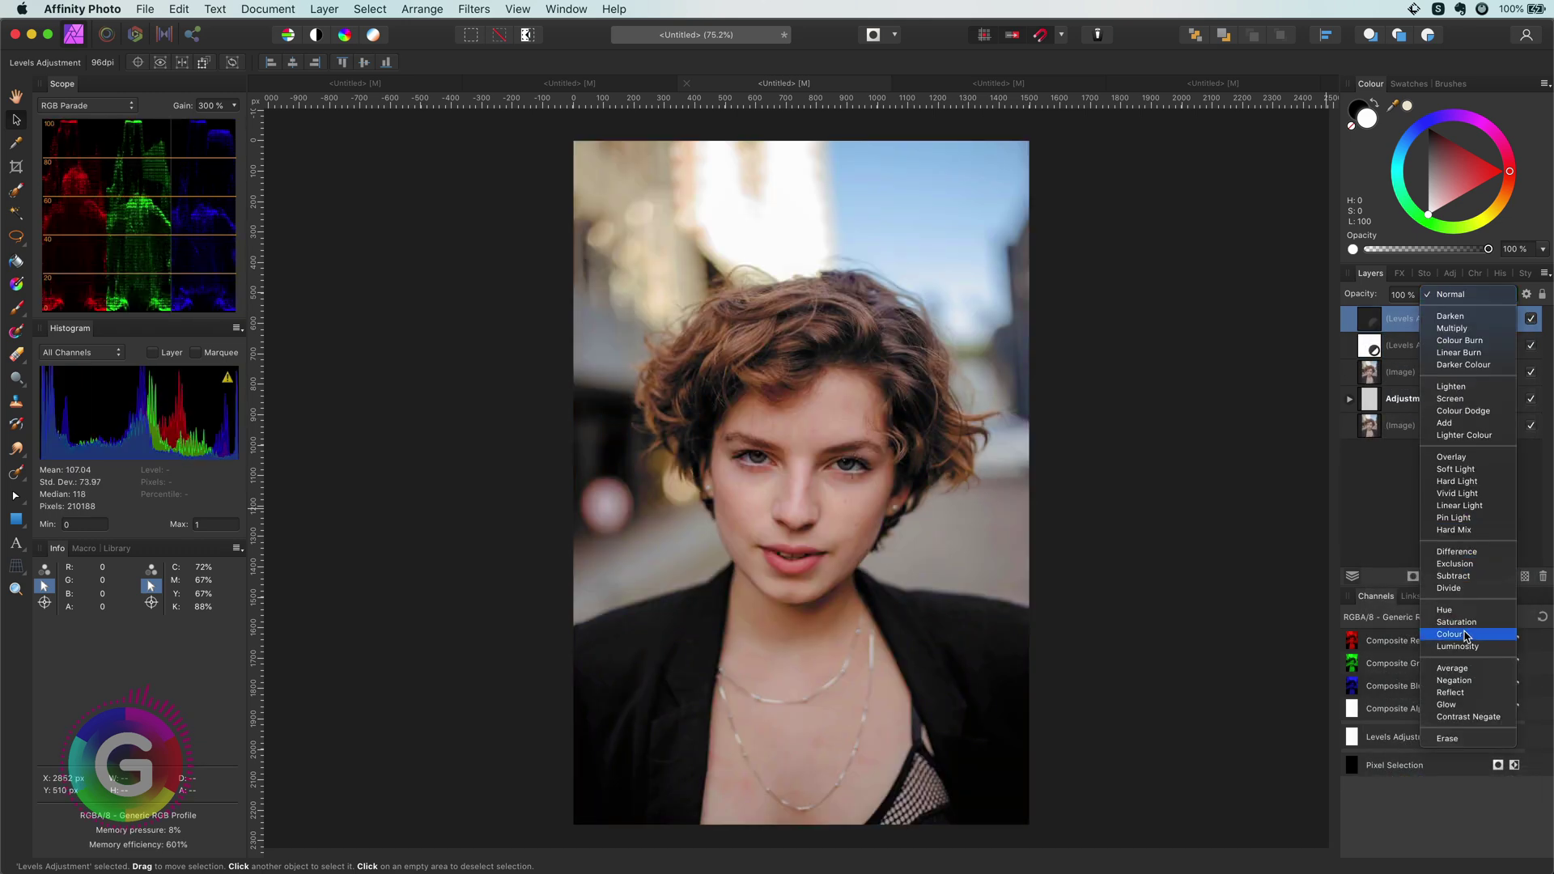
click(1466, 635)
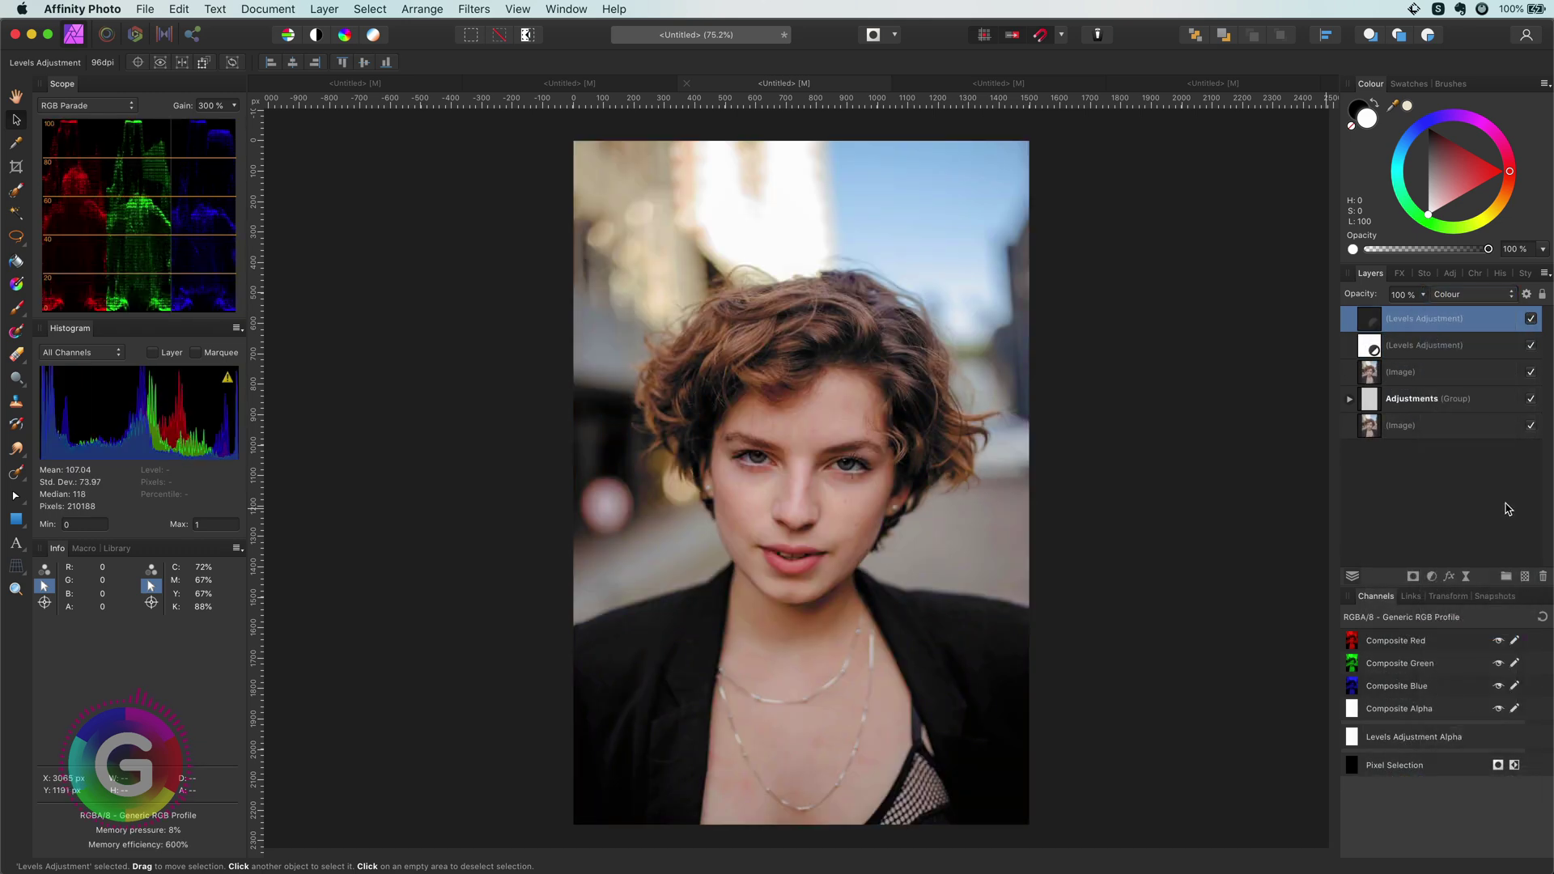
shift+click(1448, 380)
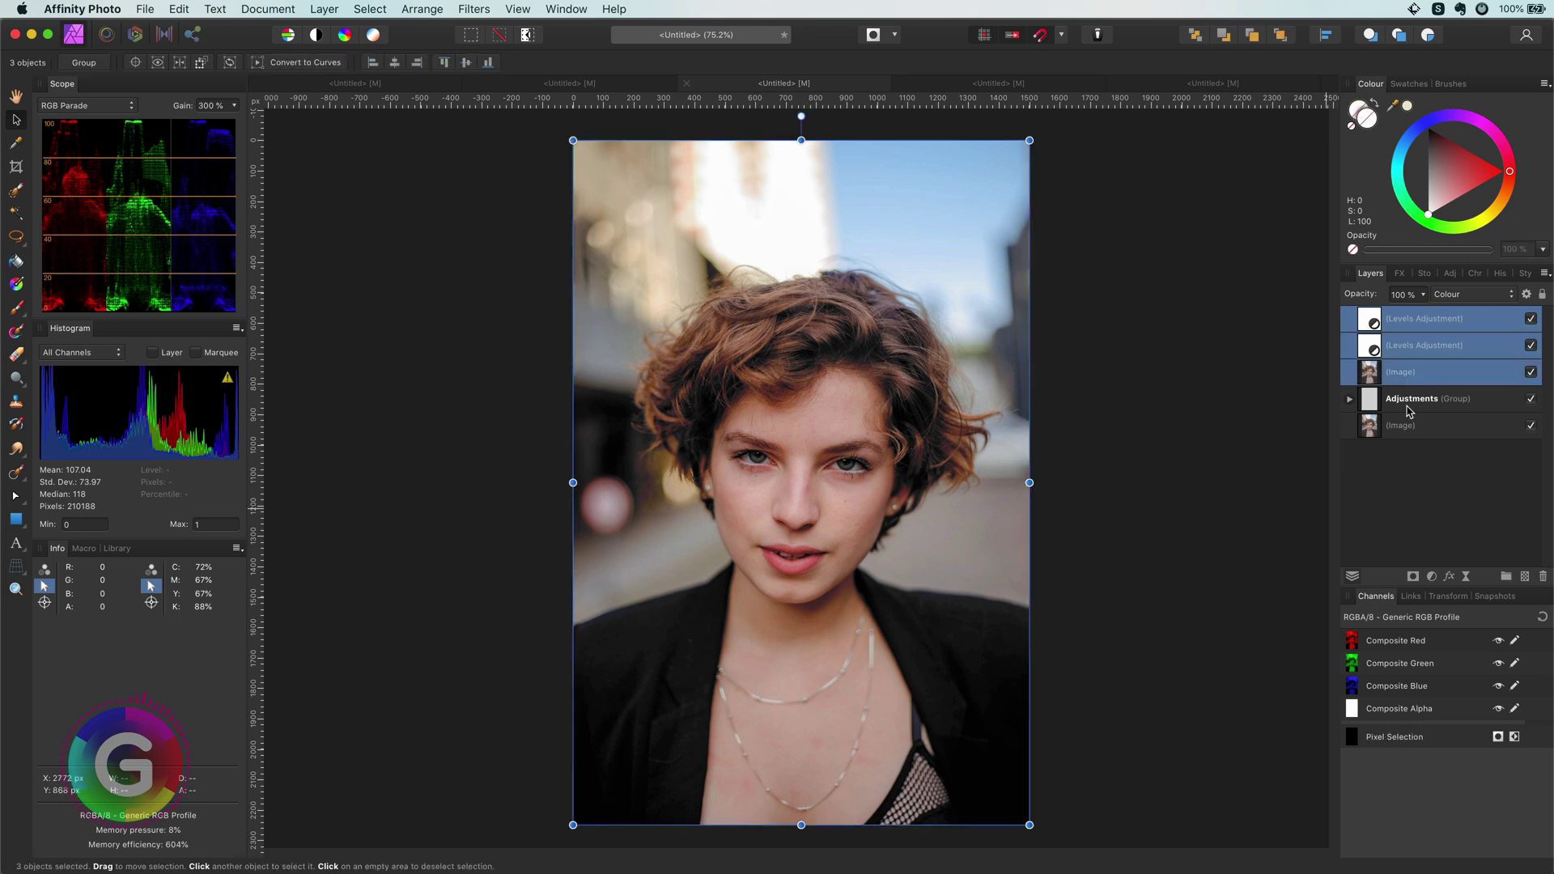
click(1530, 372)
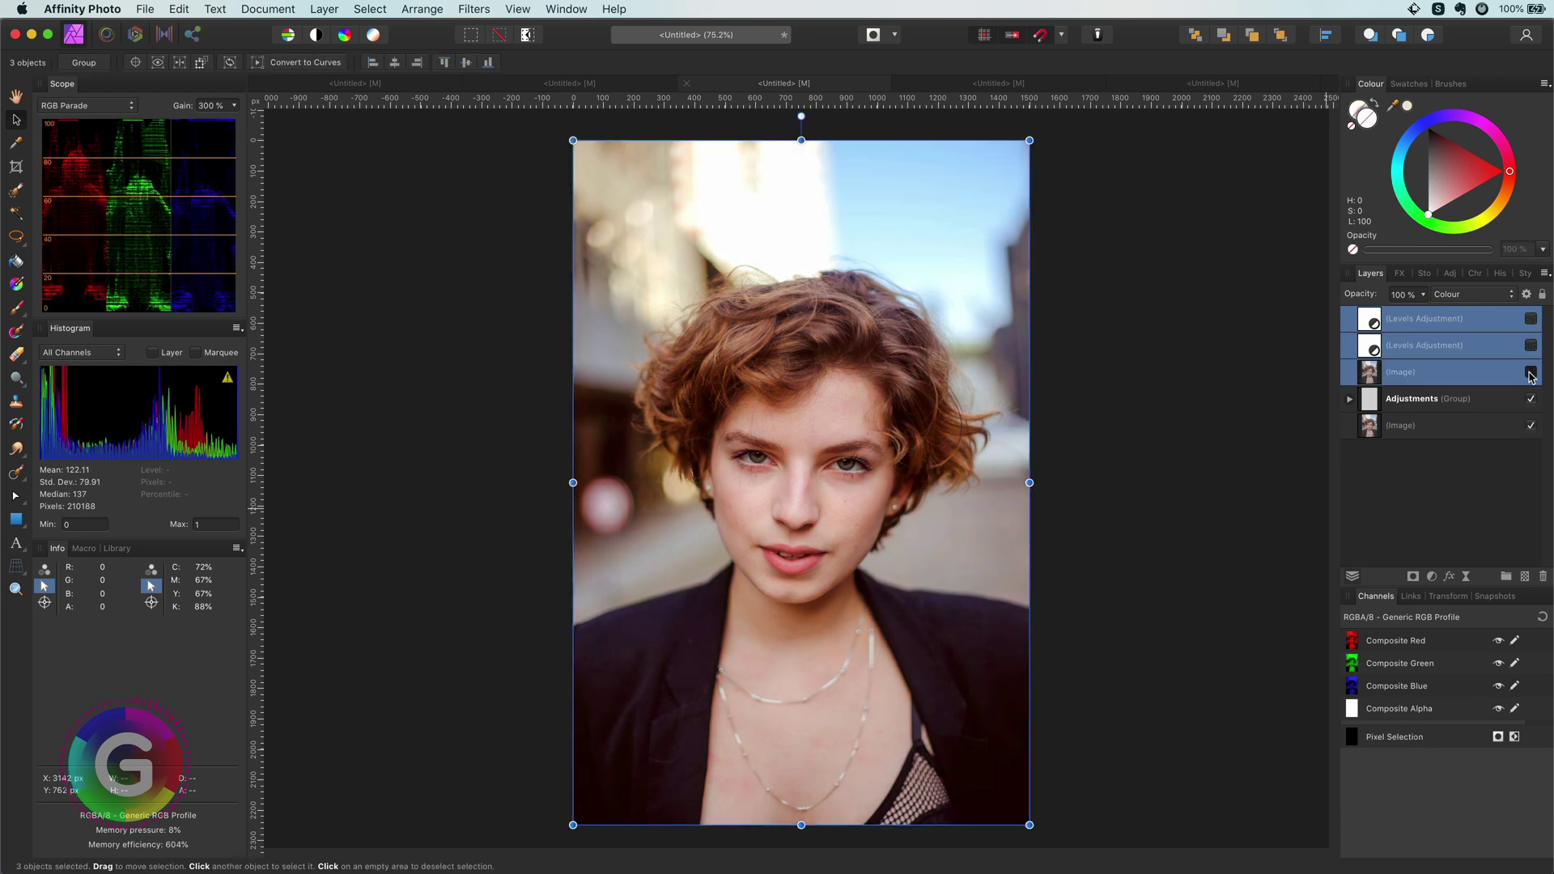
click(1530, 372)
click(1531, 373)
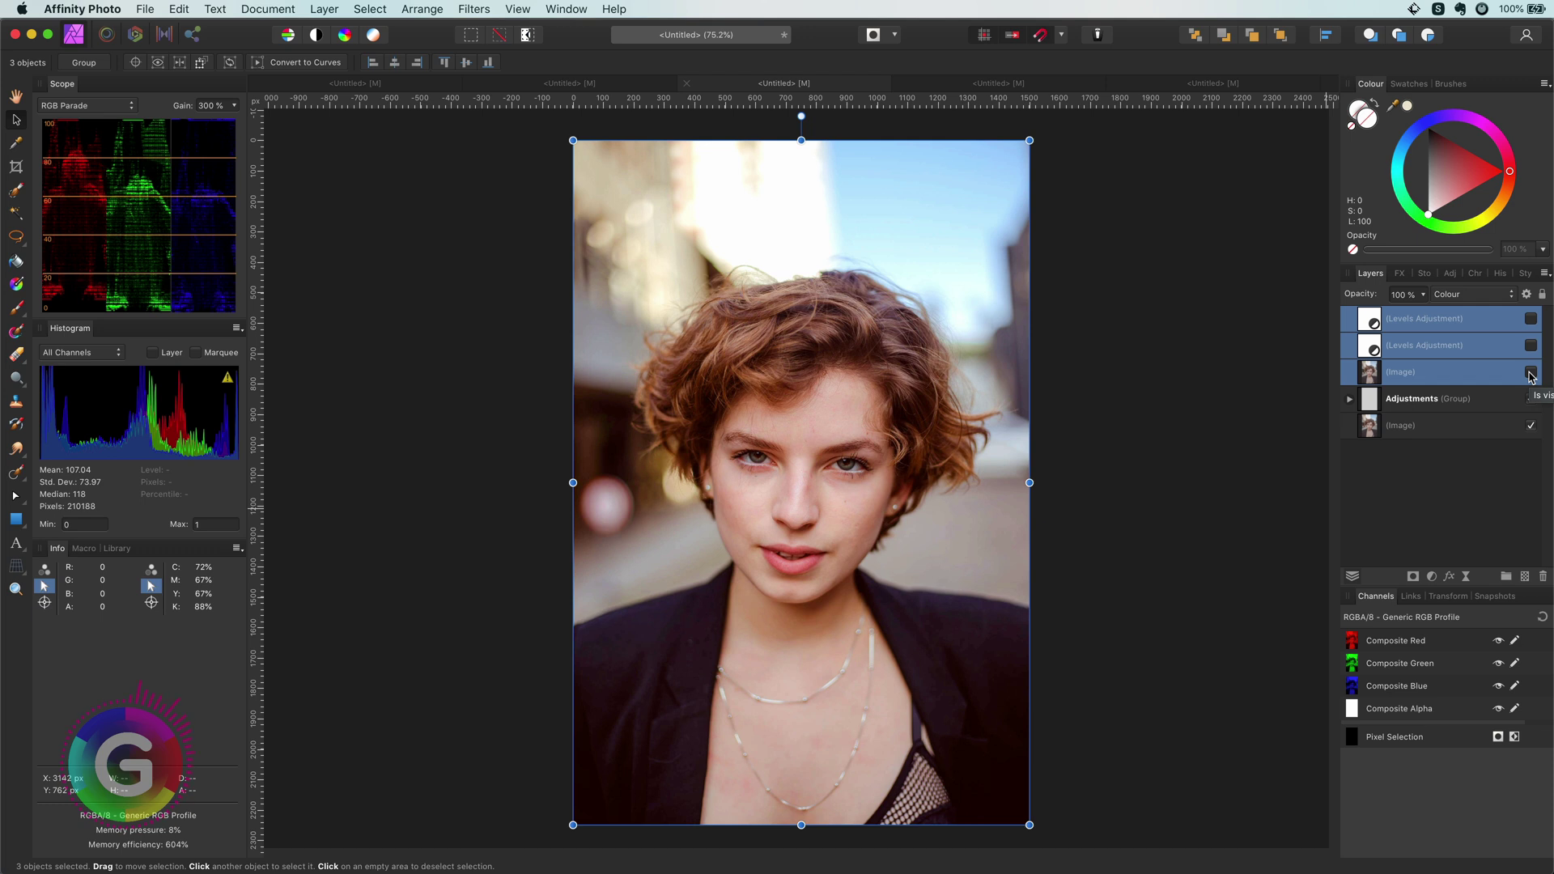
click(1530, 372)
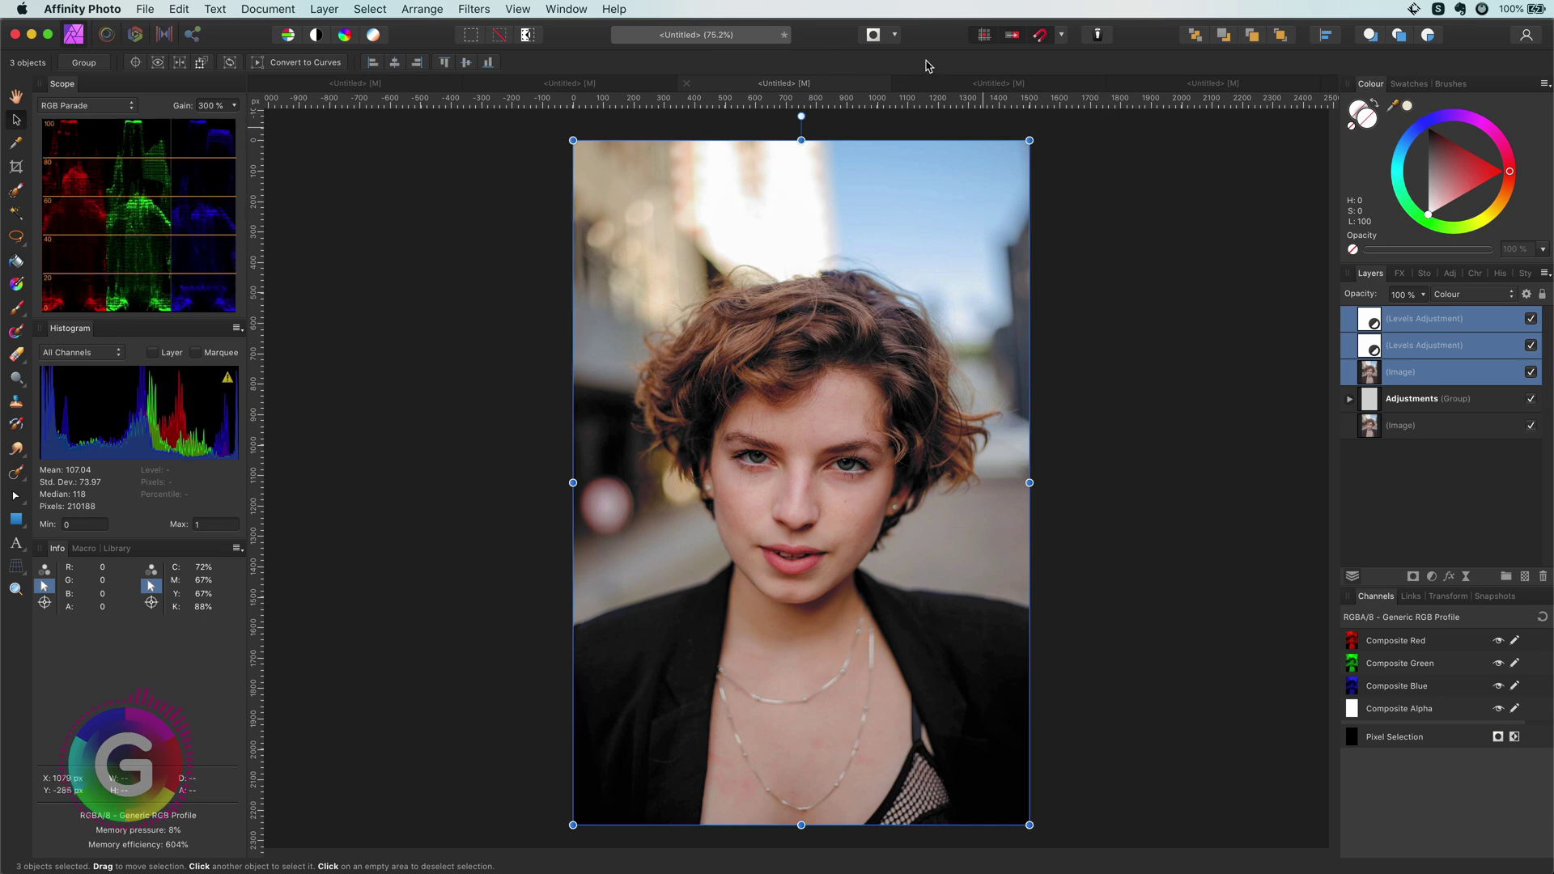
On the promenade portrait, review the Adjustments group's layers, then leave the group hidden.
click(974, 86)
key(g)
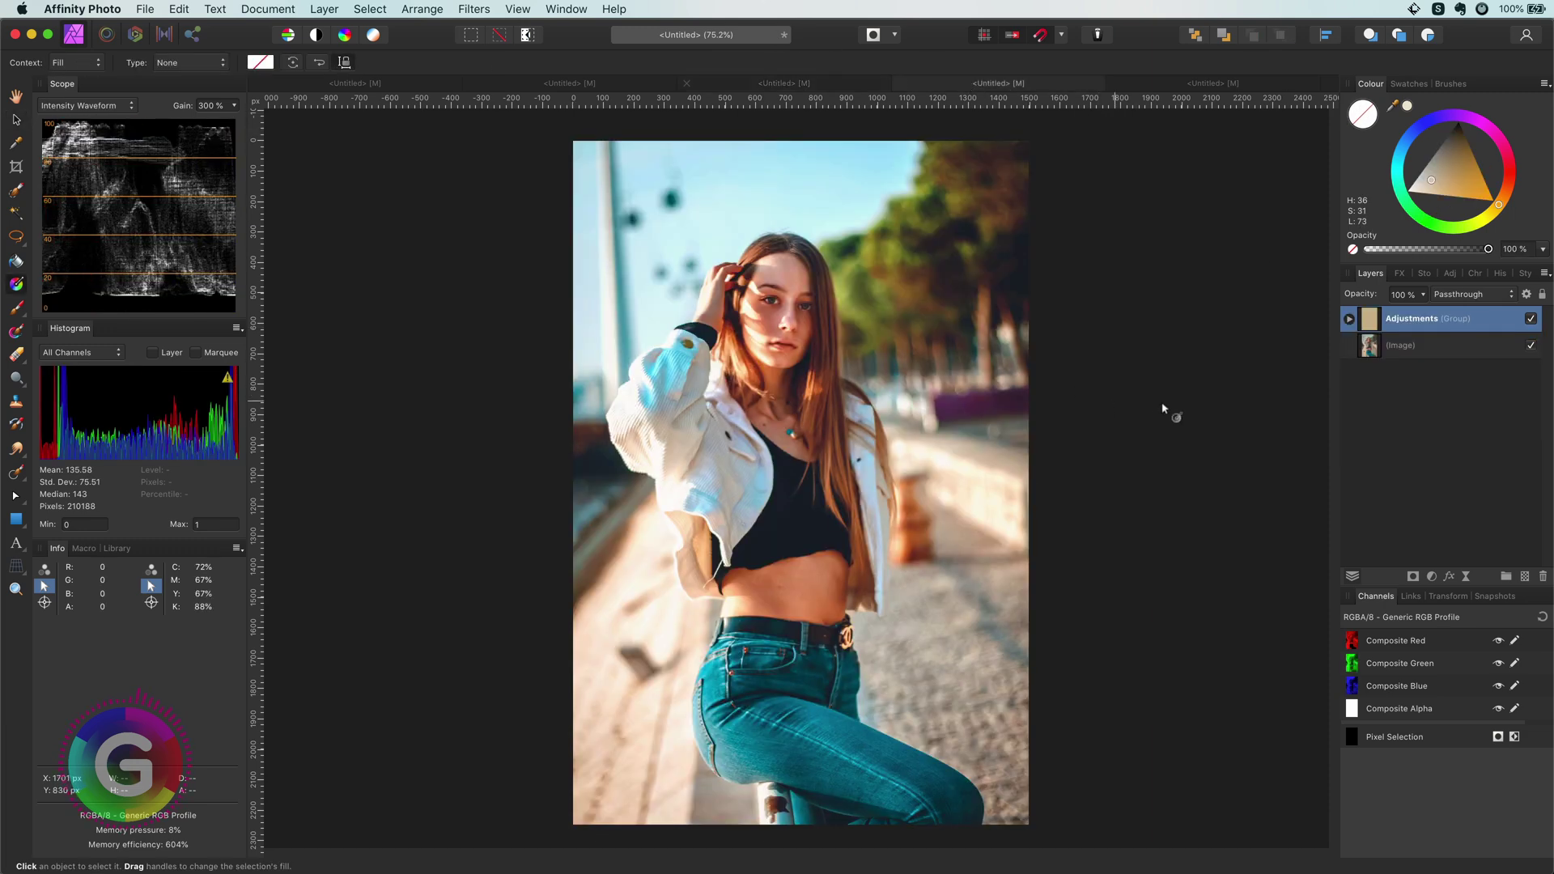
click(1530, 318)
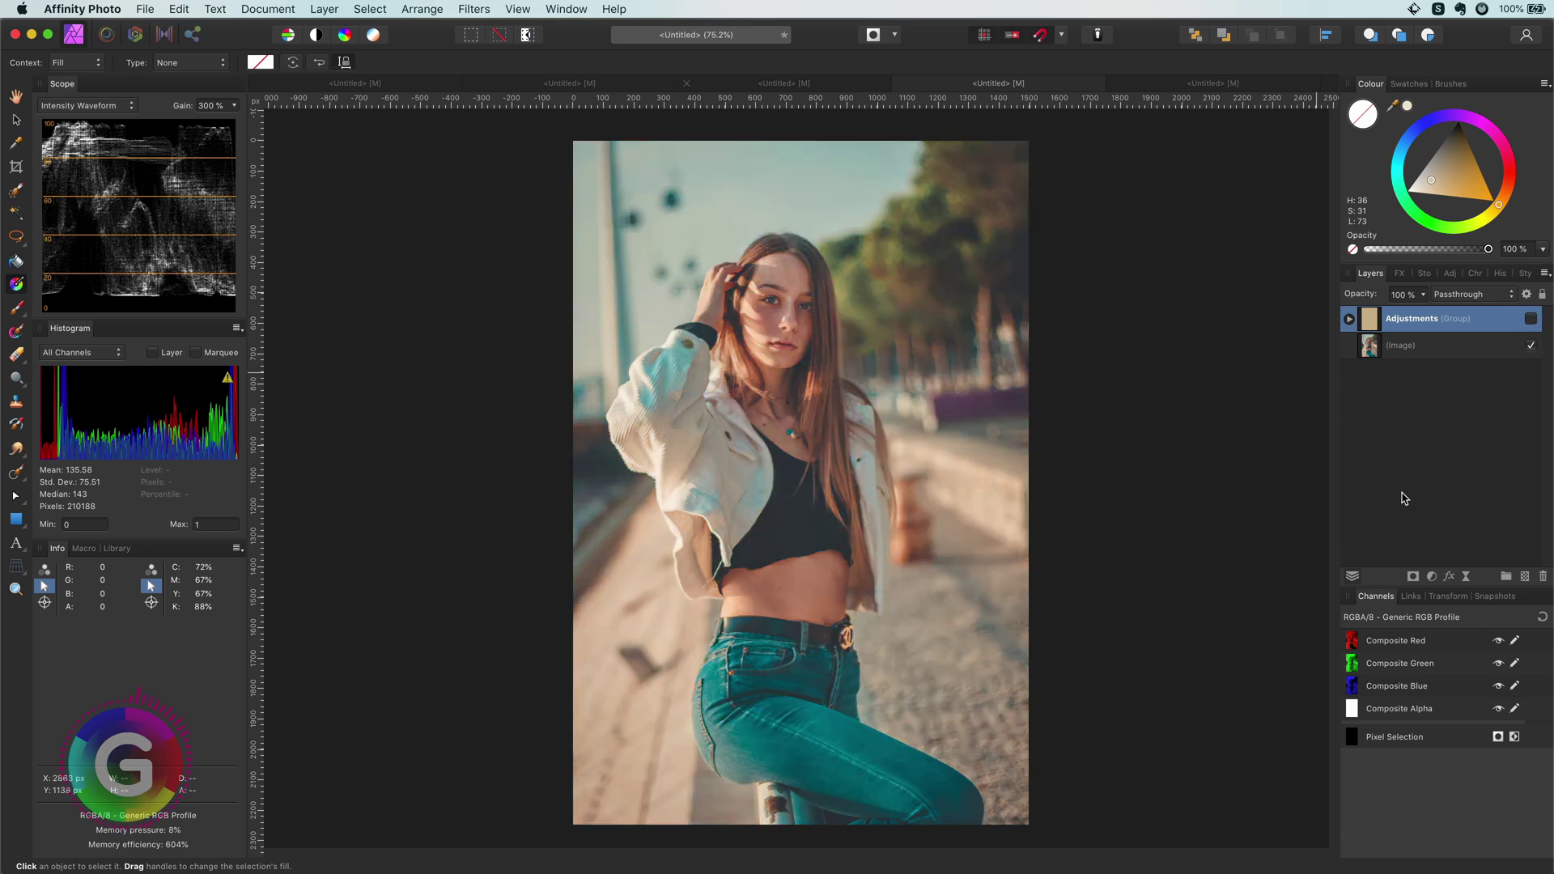
click(1530, 319)
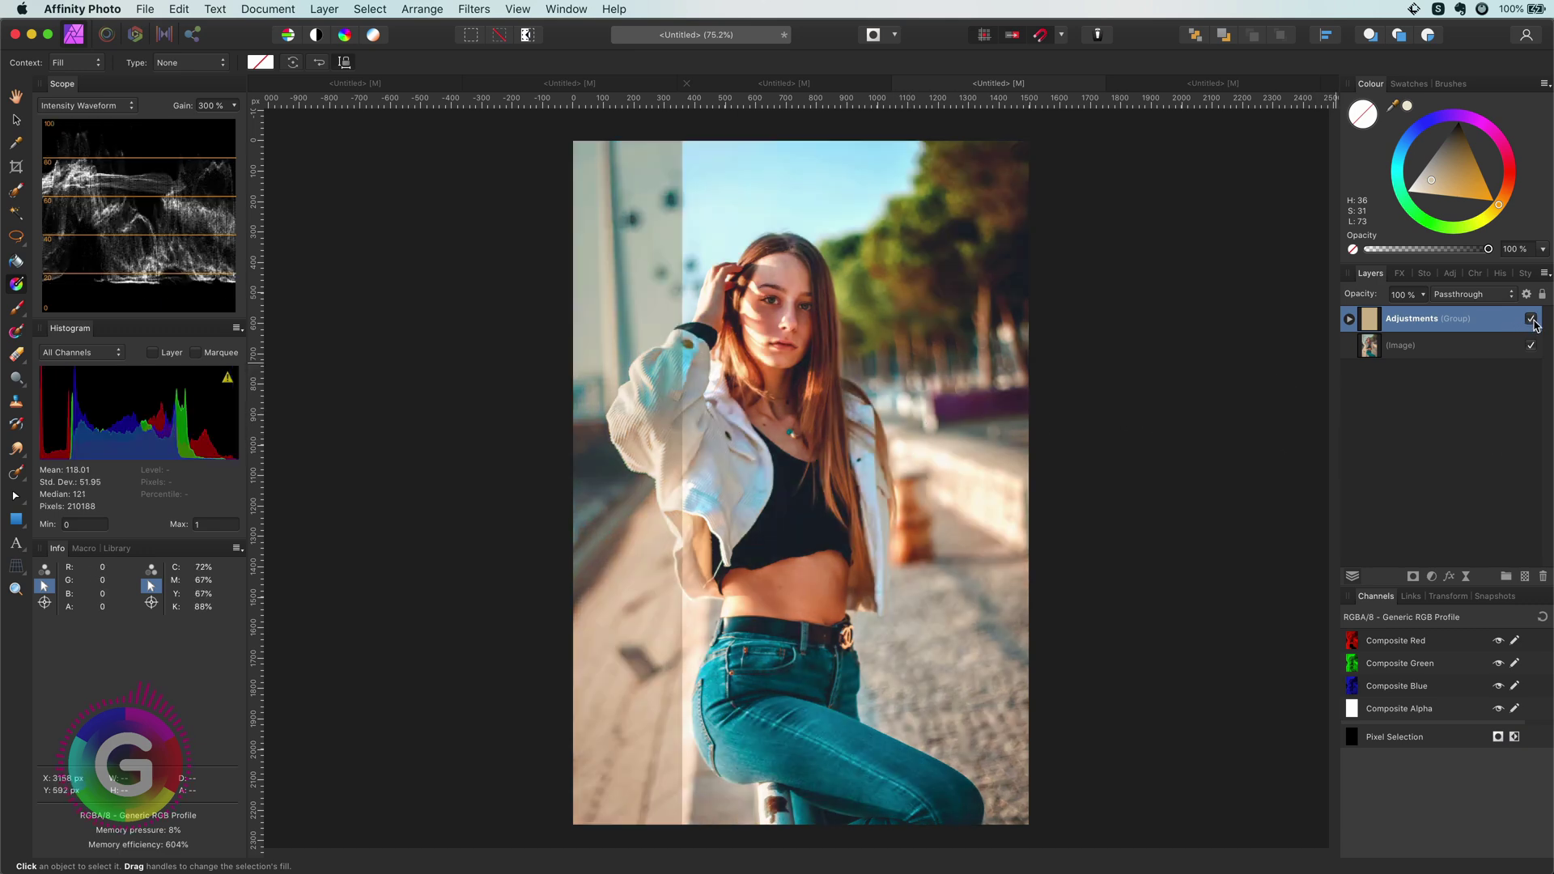
click(1349, 319)
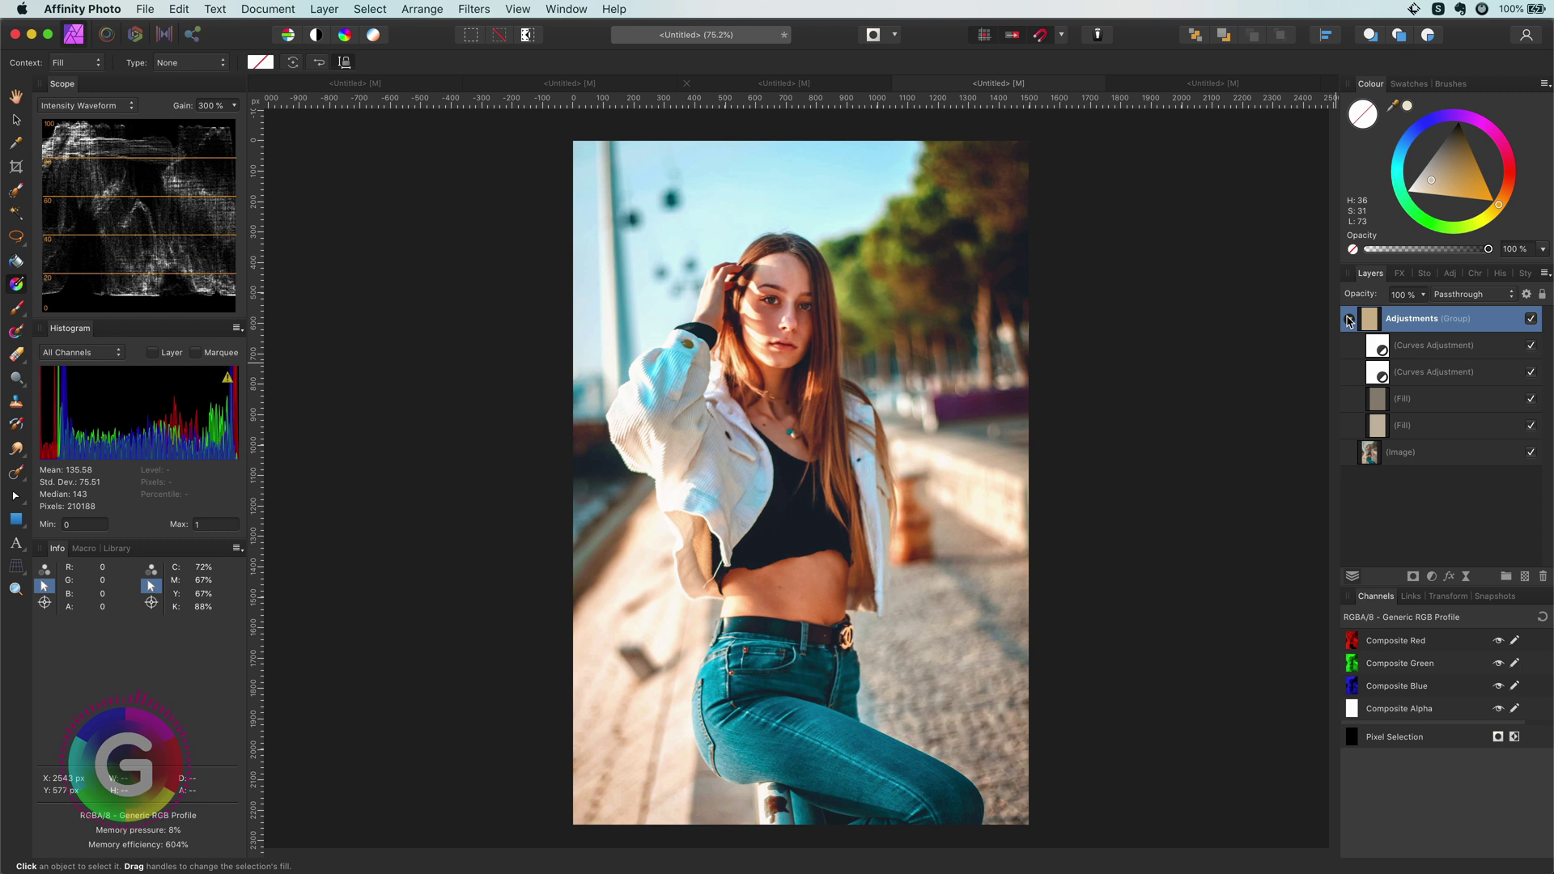
click(1349, 319)
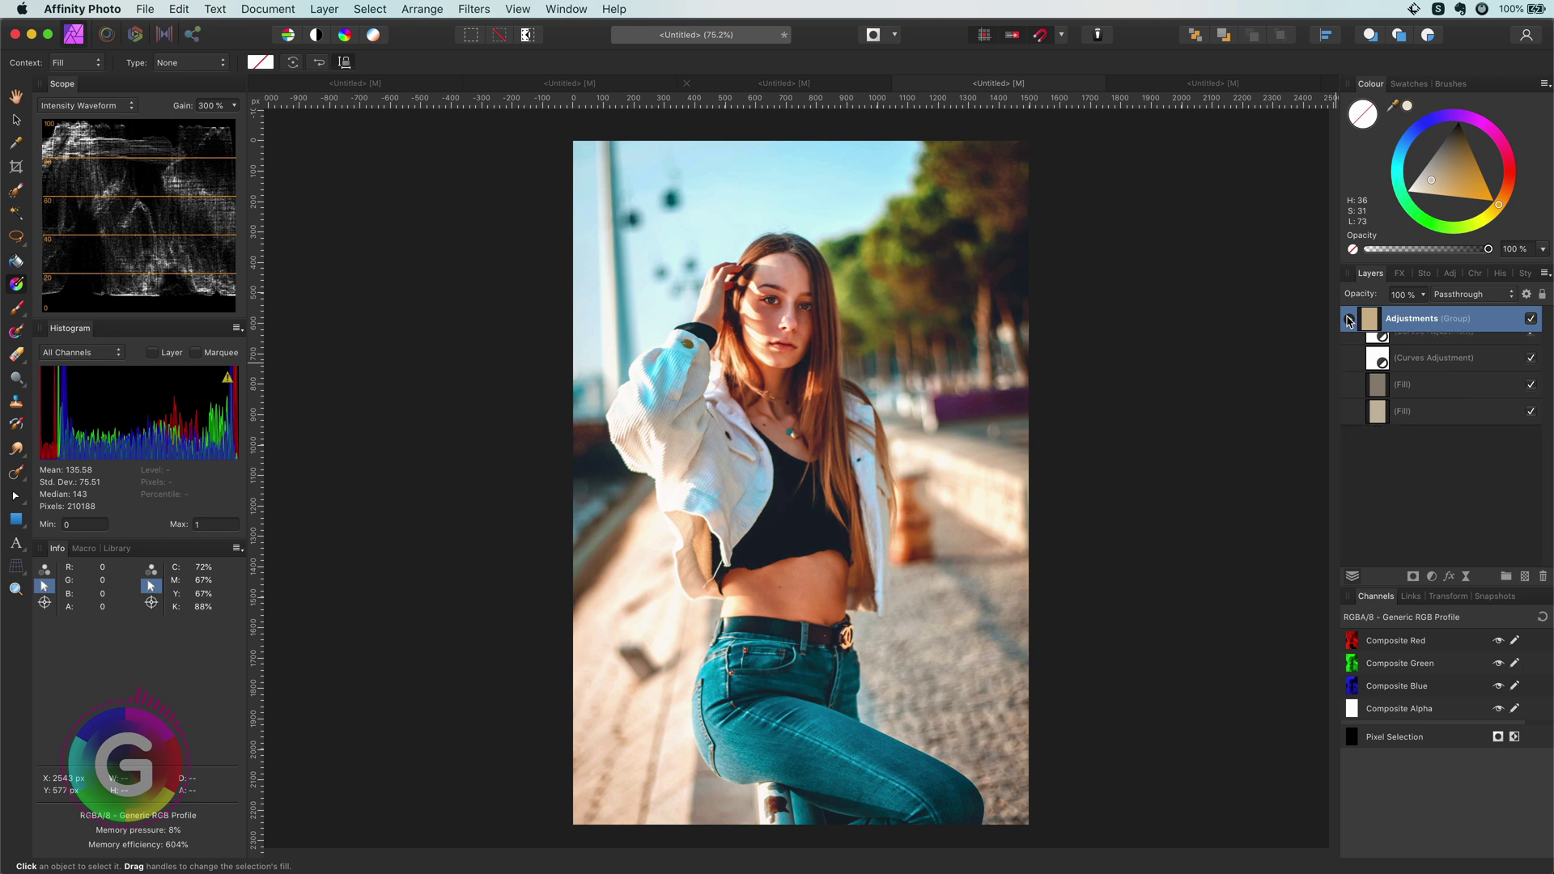
click(1530, 319)
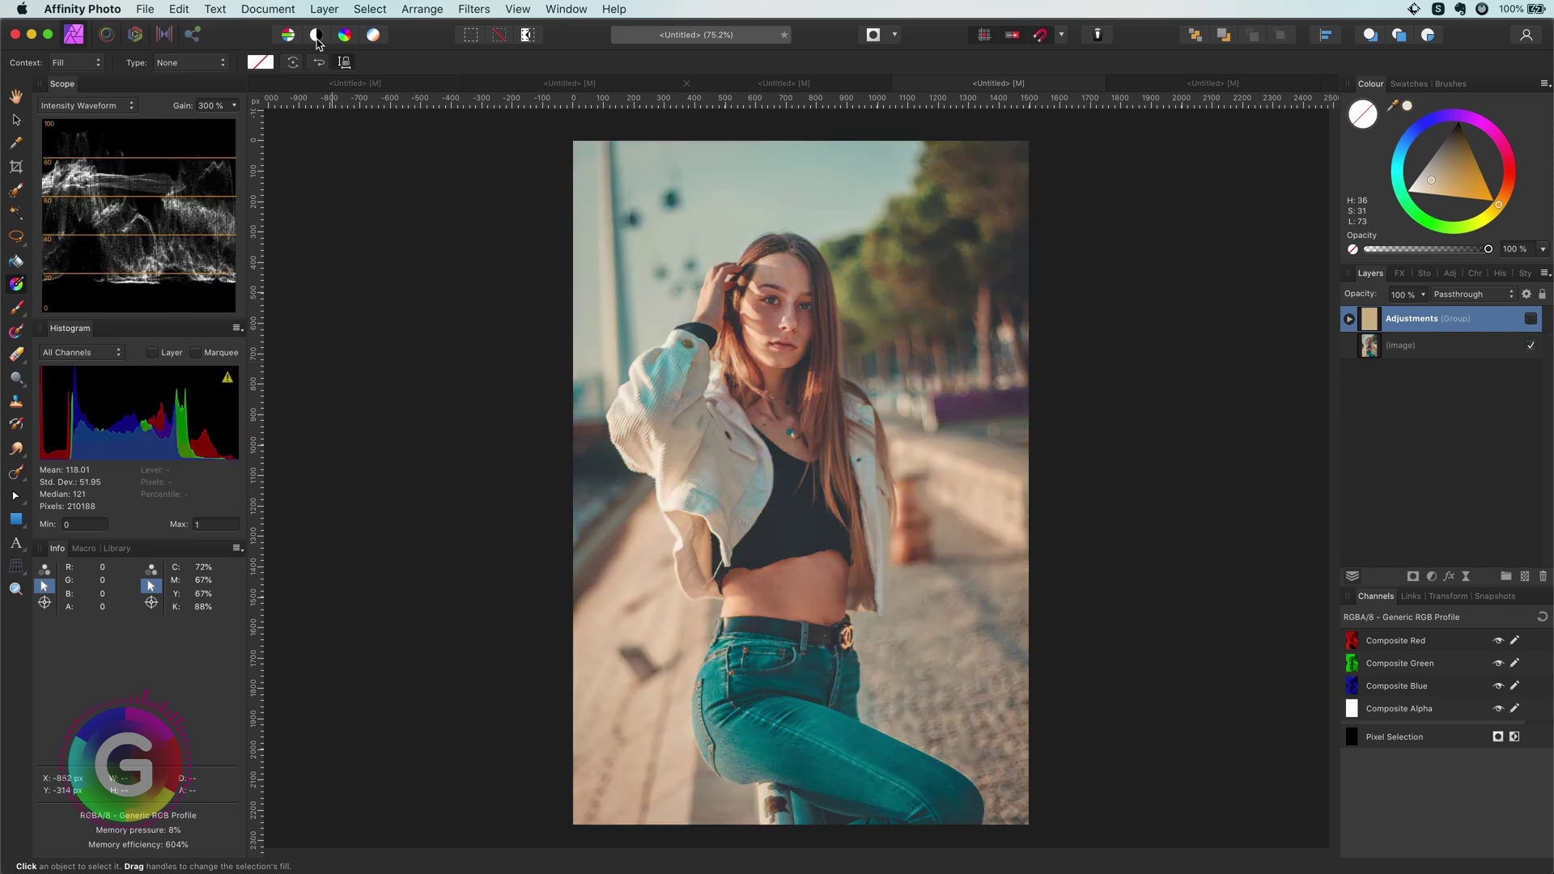
Add a Fill layer in light beige sampled from the white jacket, blended in Divide mode.
click(323, 10)
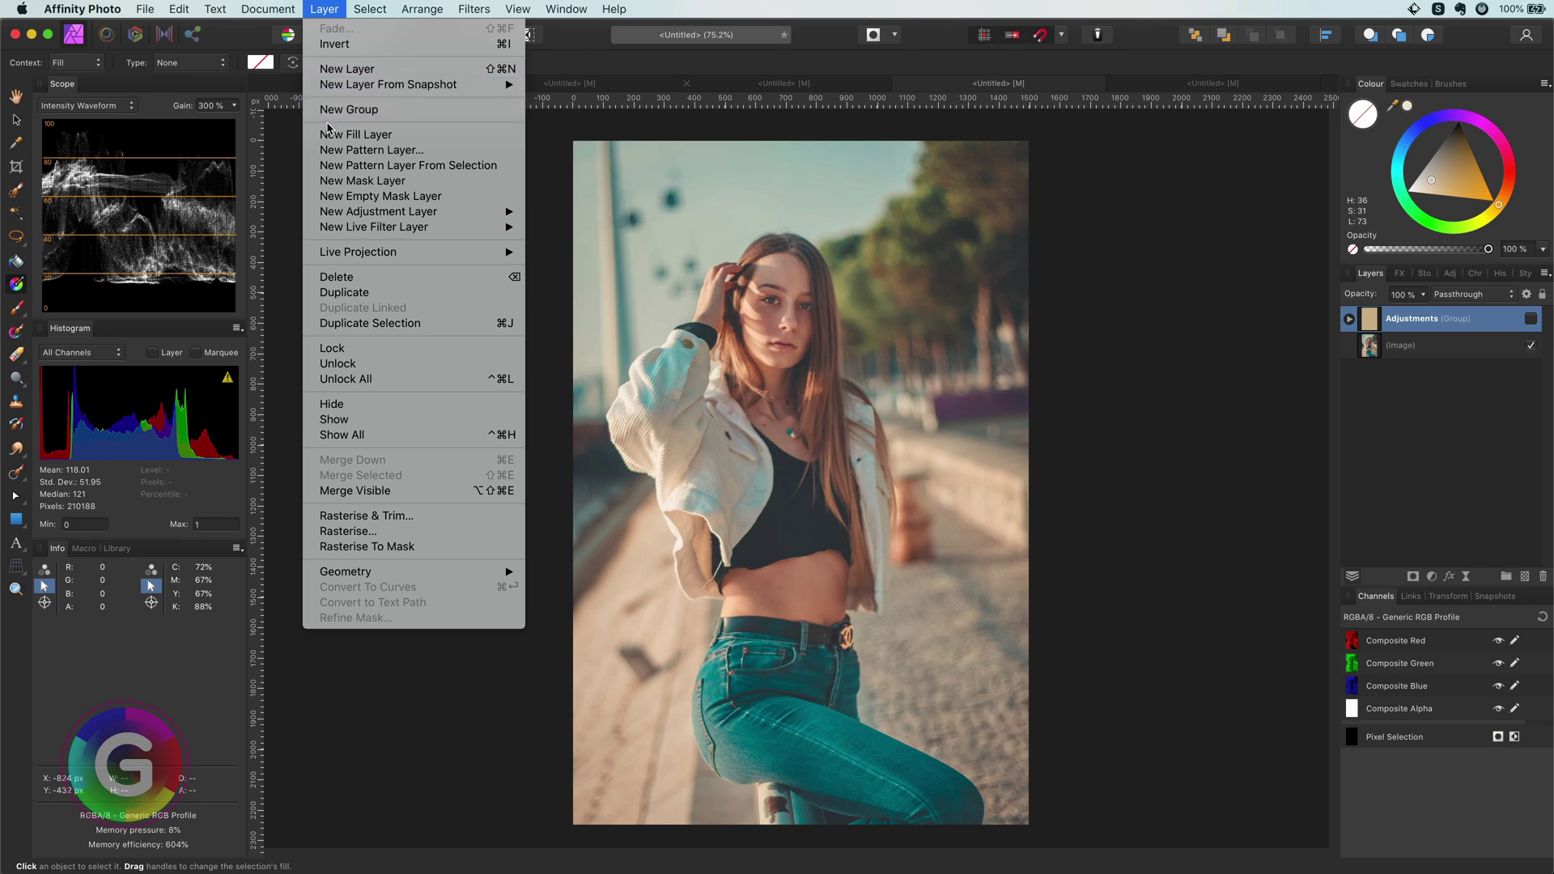
click(330, 133)
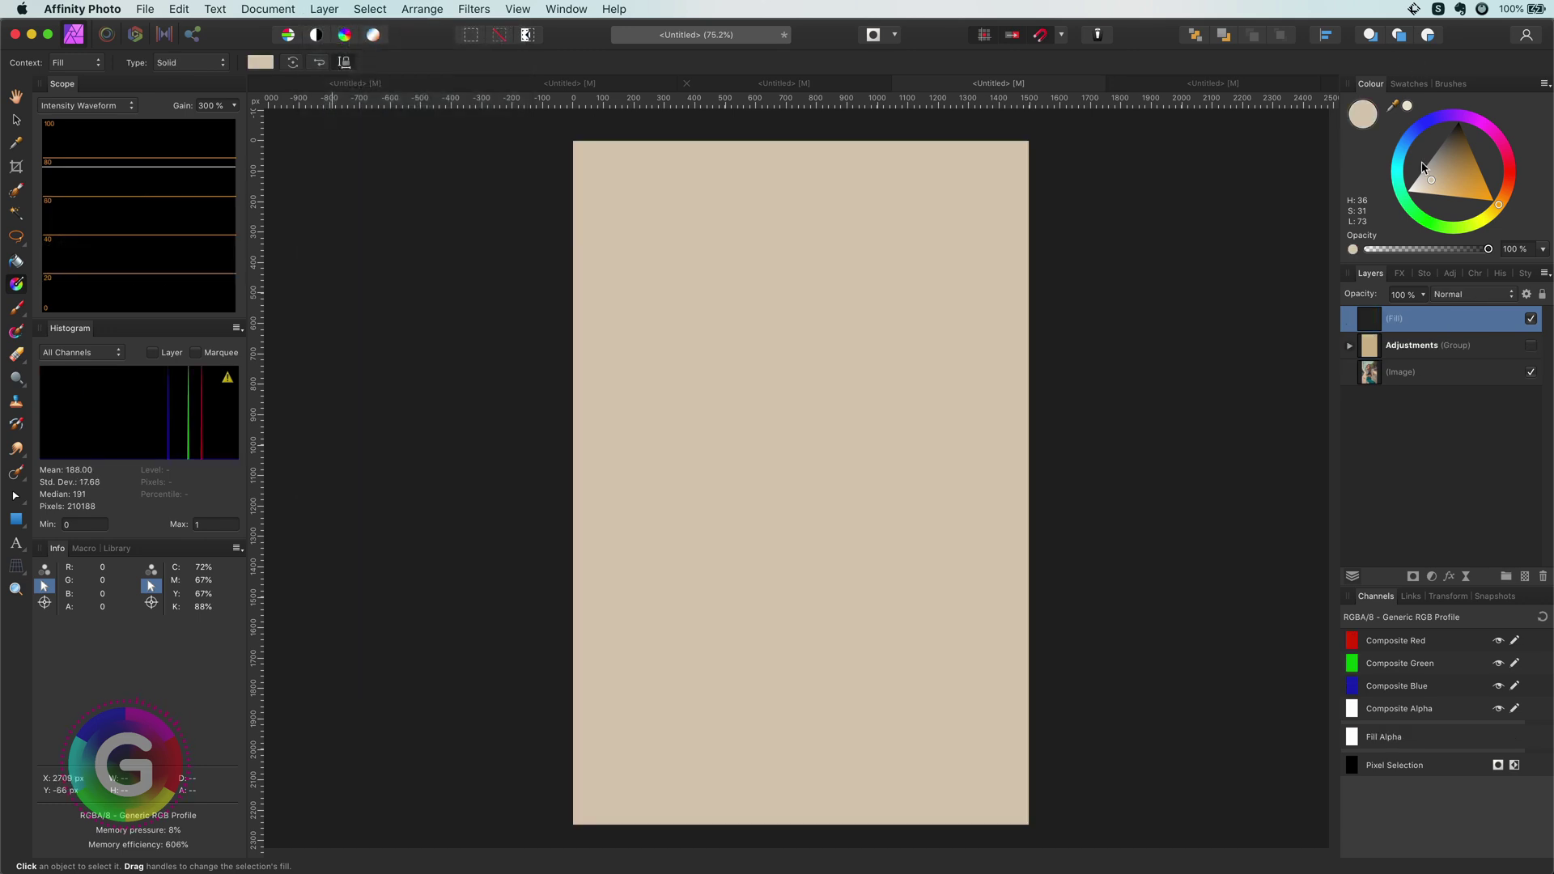
drag(532, 373, 638, 392)
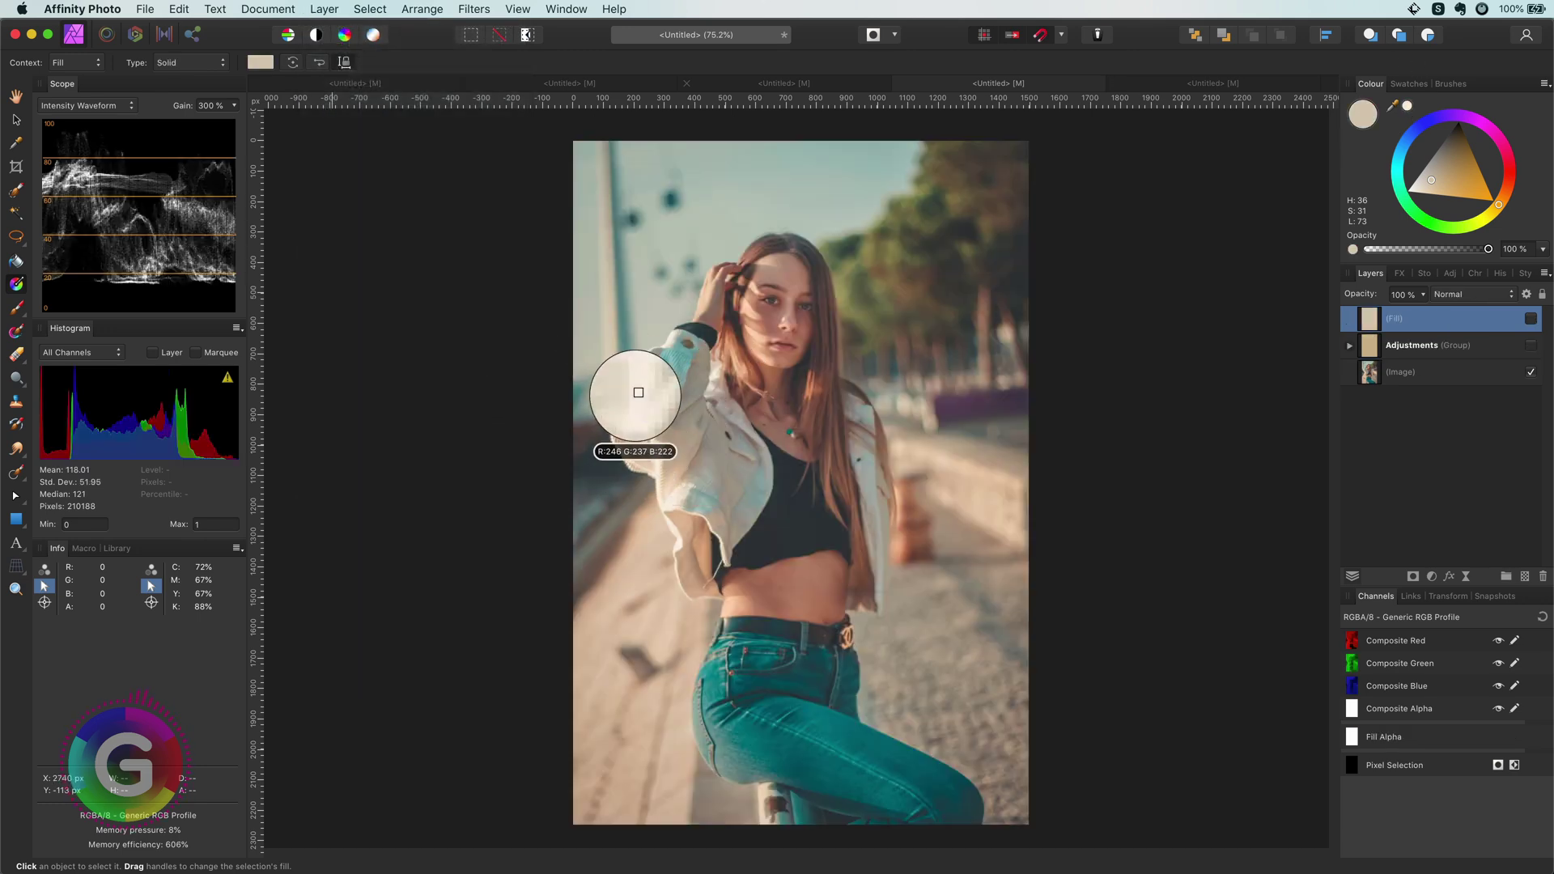
click(1408, 106)
click(1530, 319)
click(1471, 294)
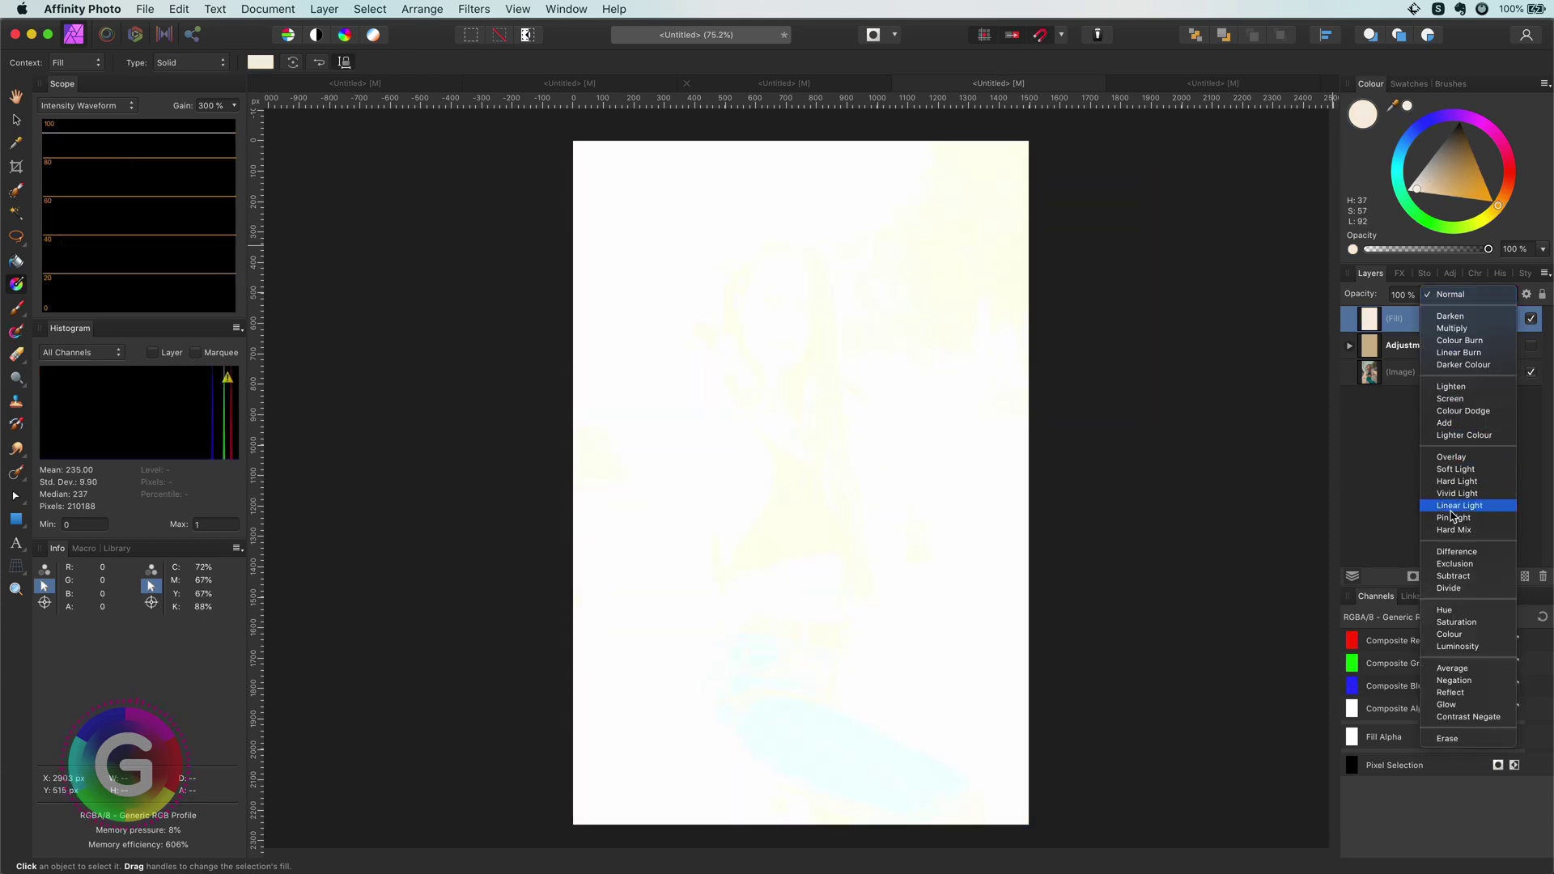
click(1457, 583)
drag(1391, 105, 608, 361)
click(1408, 106)
Duplicate the Fill layer and set the copy's blend mode to Colour Burn.
right_click(1372, 328)
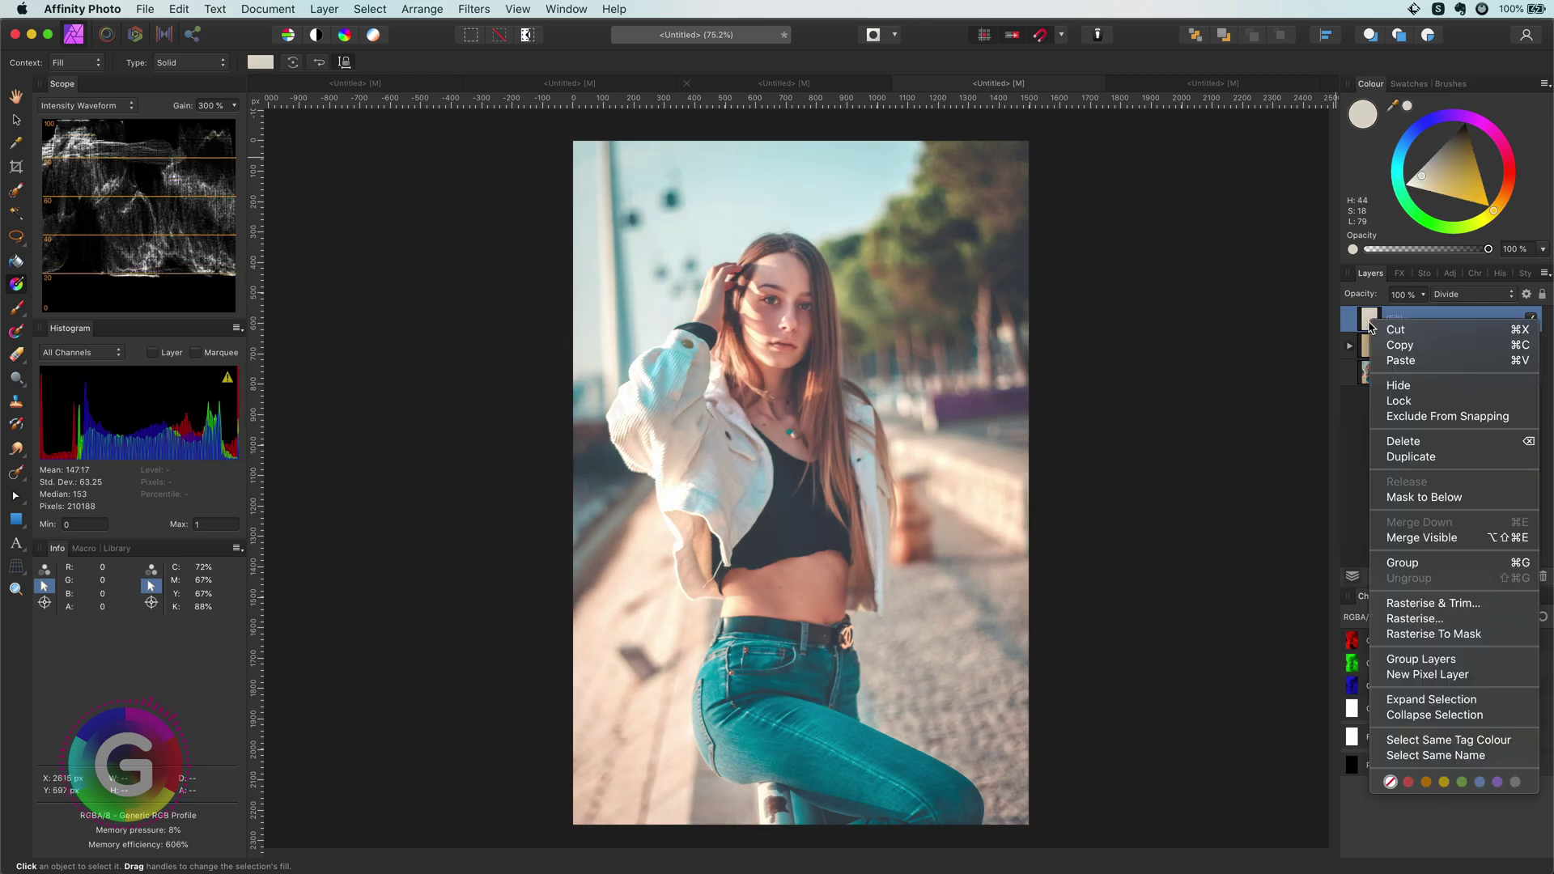
click(1425, 458)
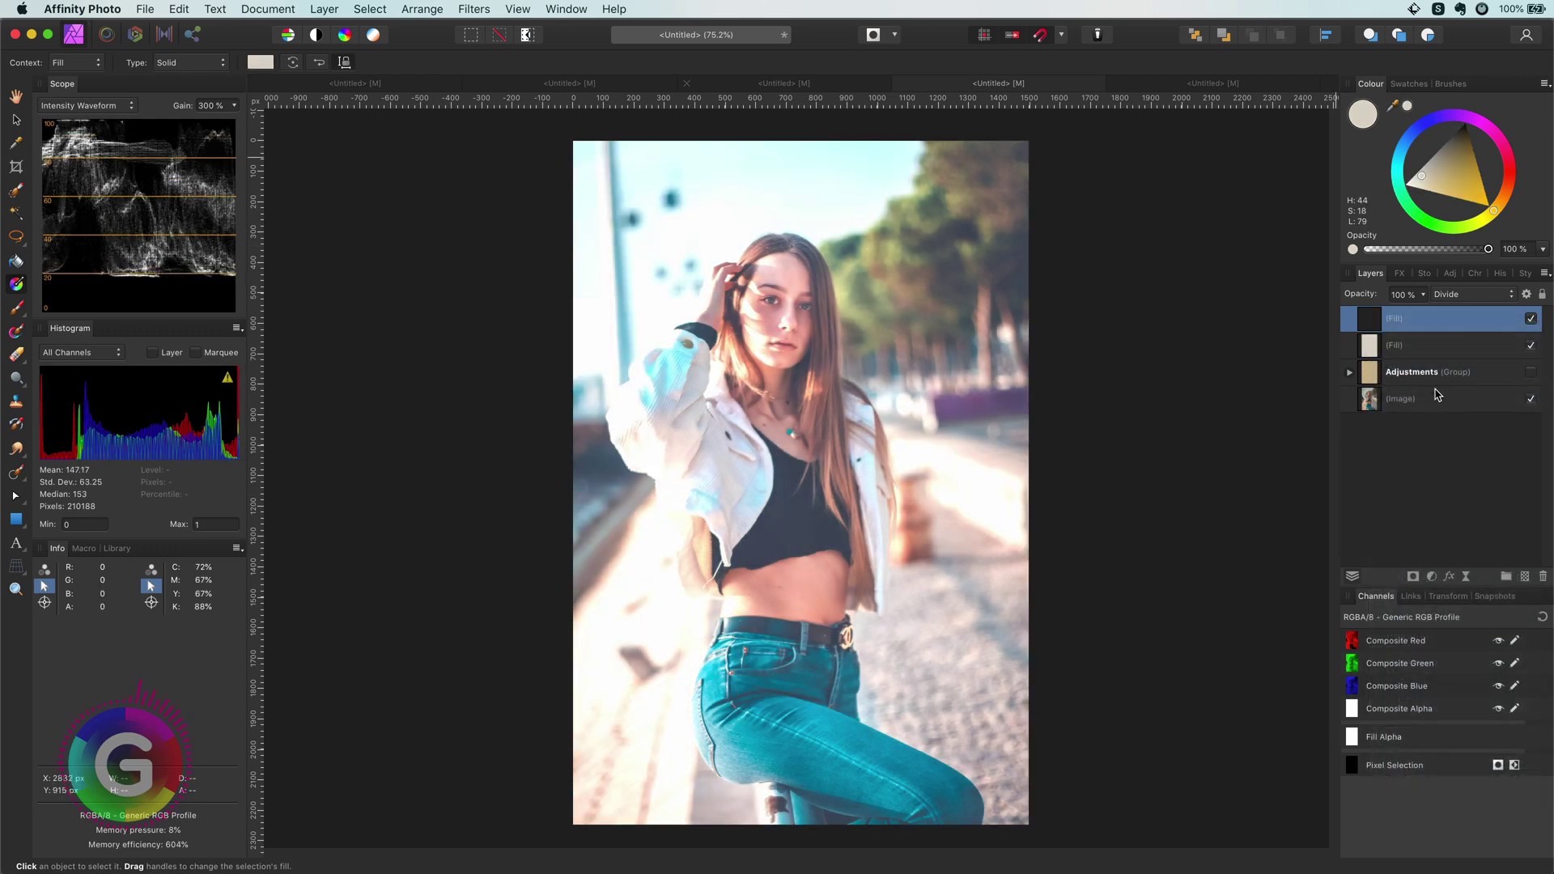
click(1466, 294)
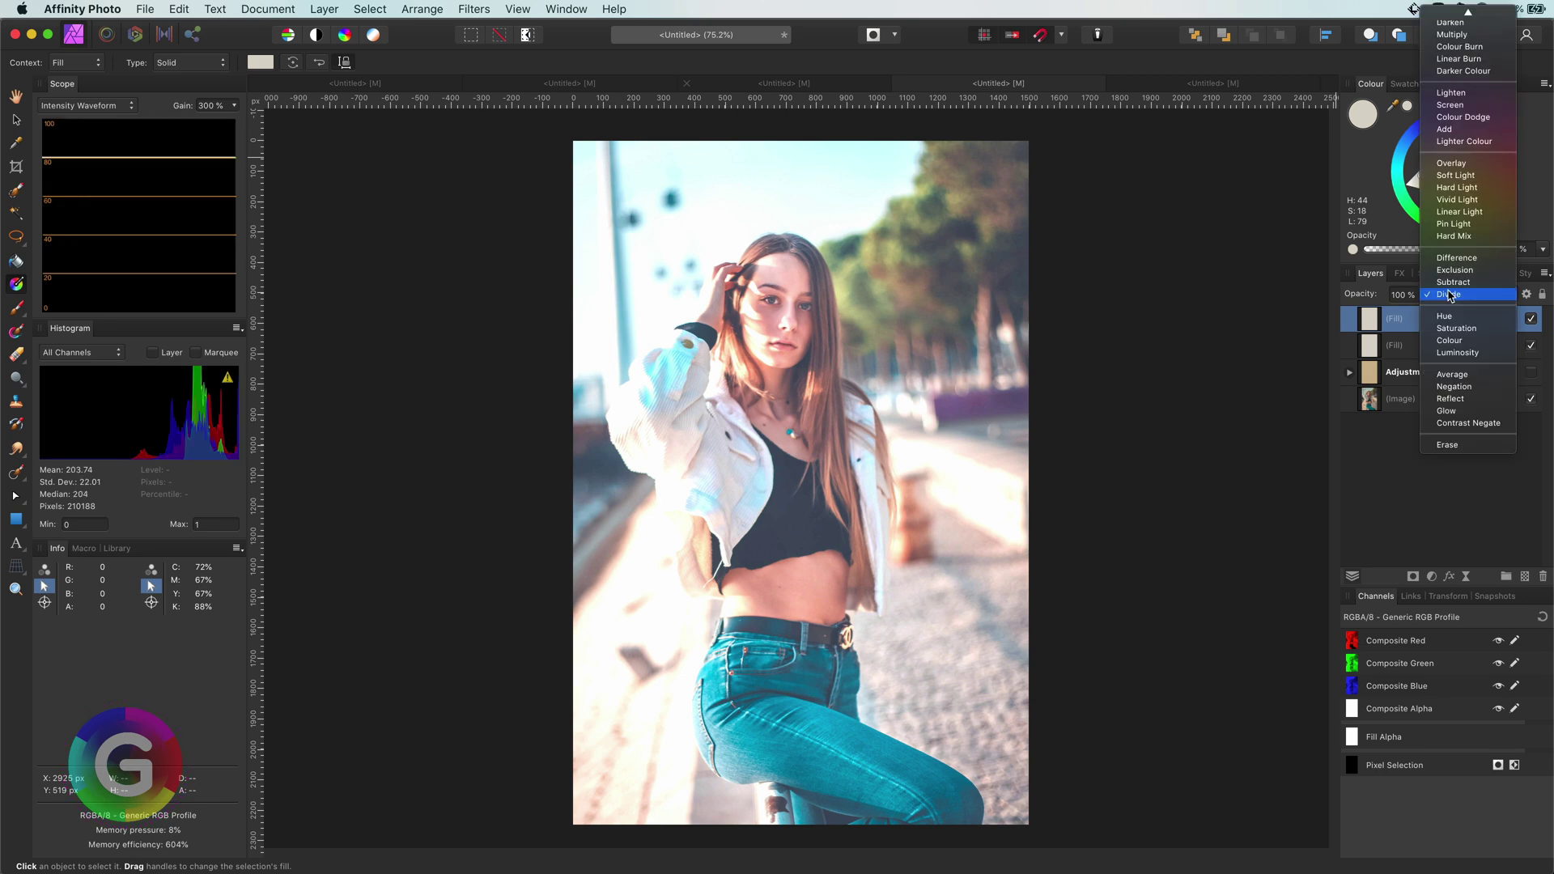
click(1475, 49)
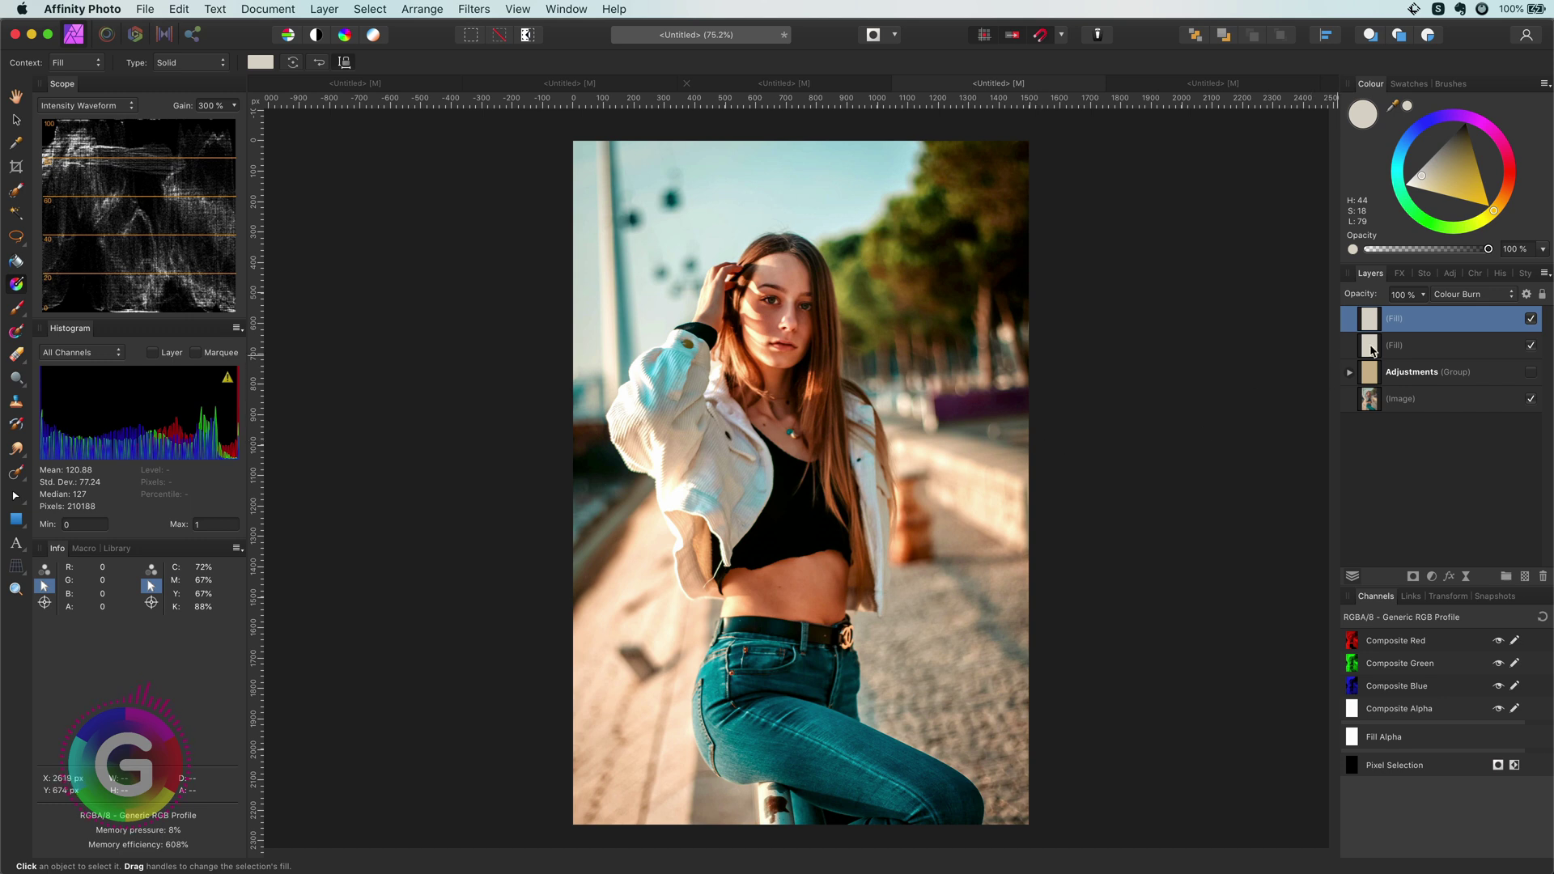
Add a Luminosity-blended Curves adjustment with a slightly adjusted midtone point.
click(1430, 577)
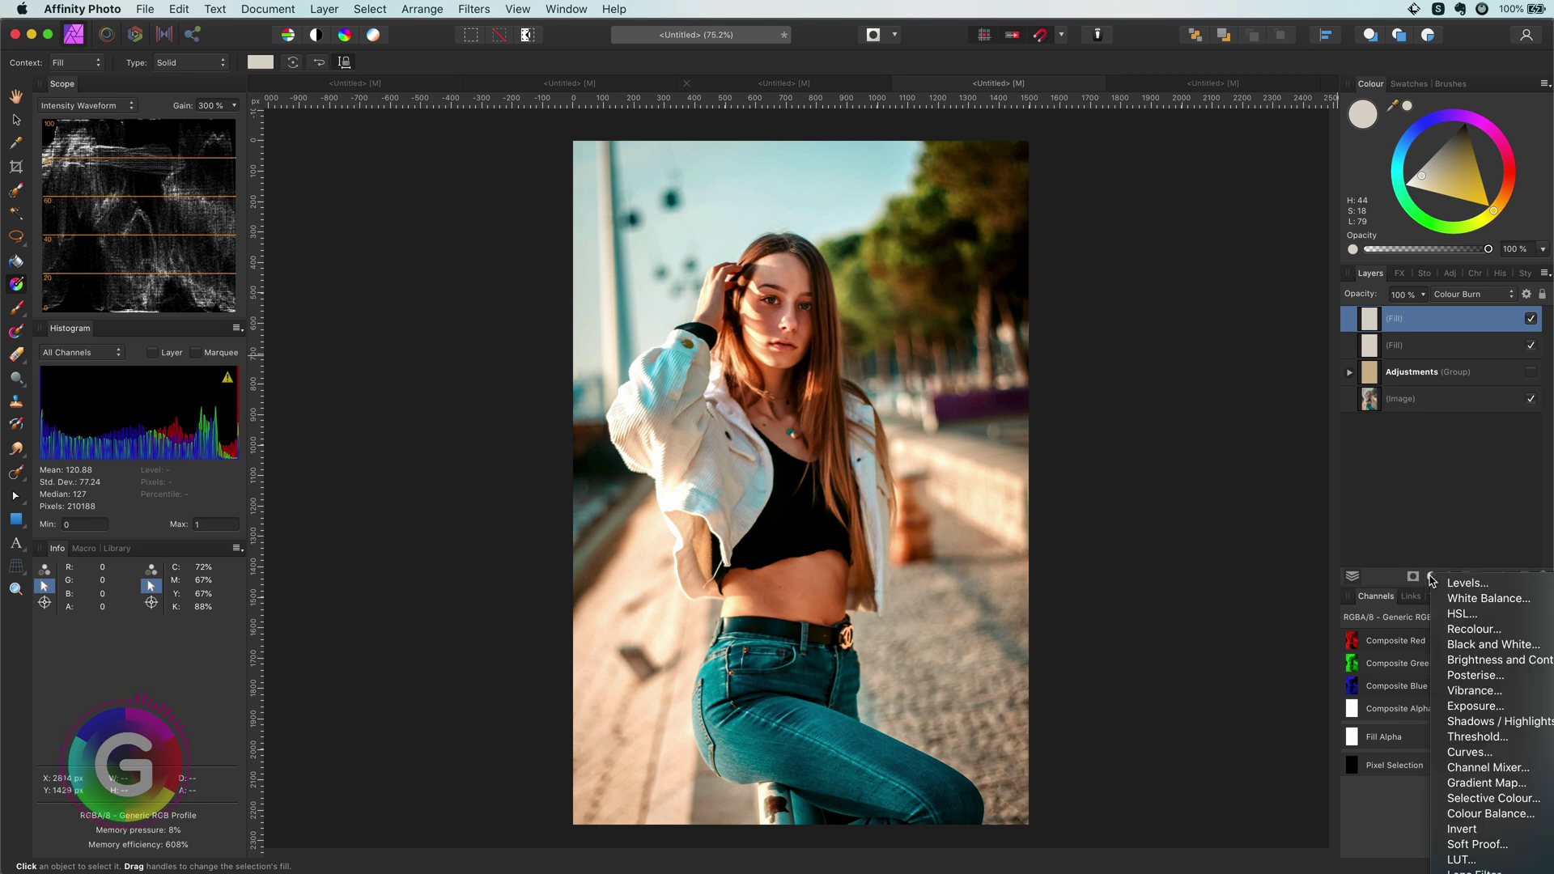
click(1282, 589)
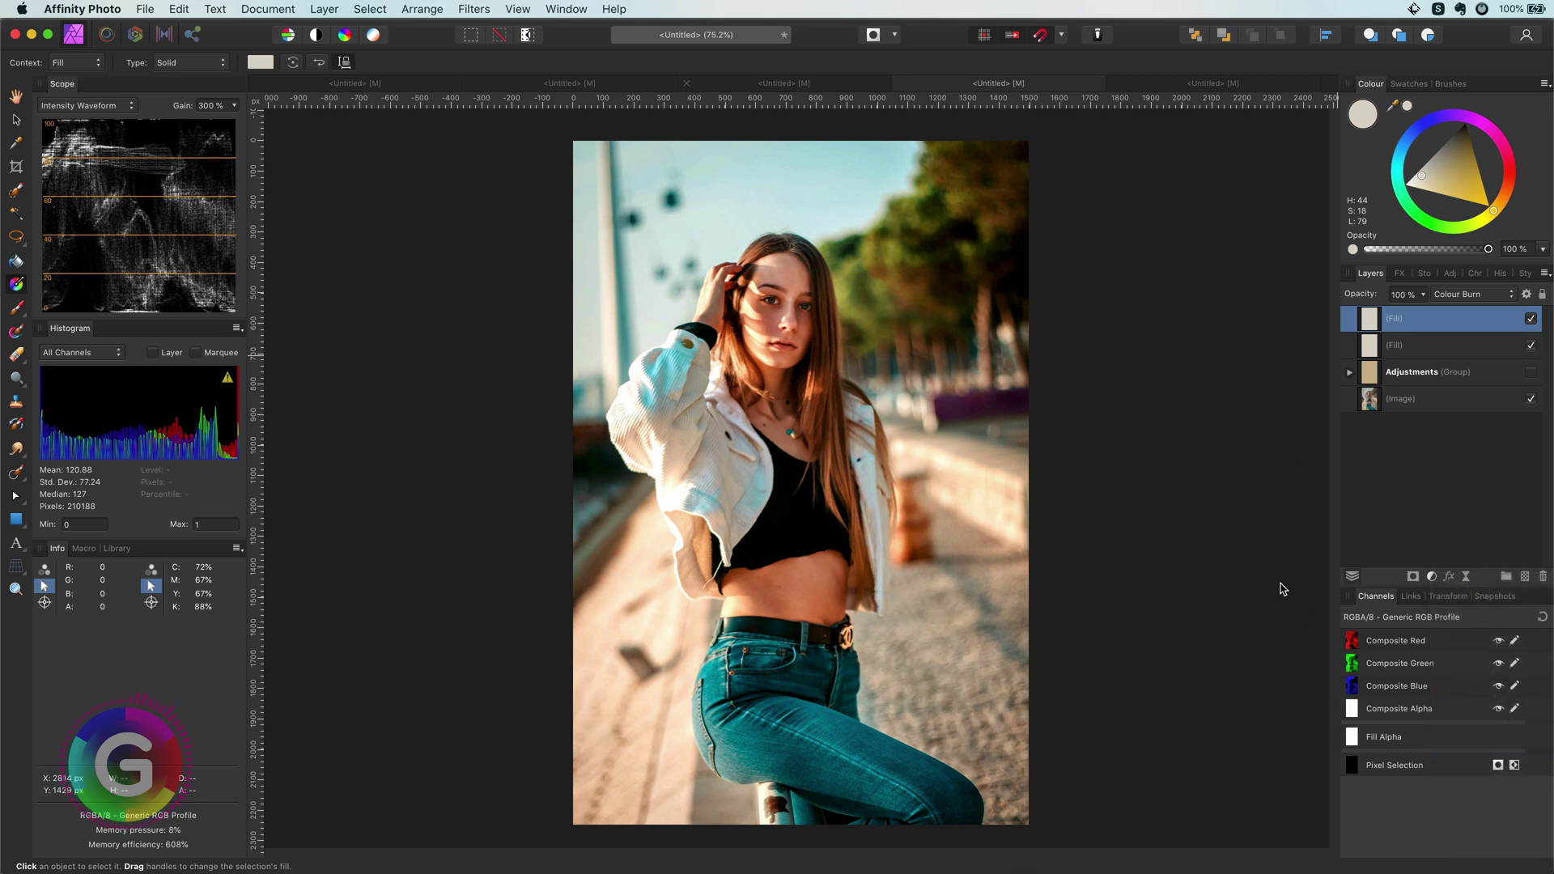
drag(1304, 479, 1304, 521)
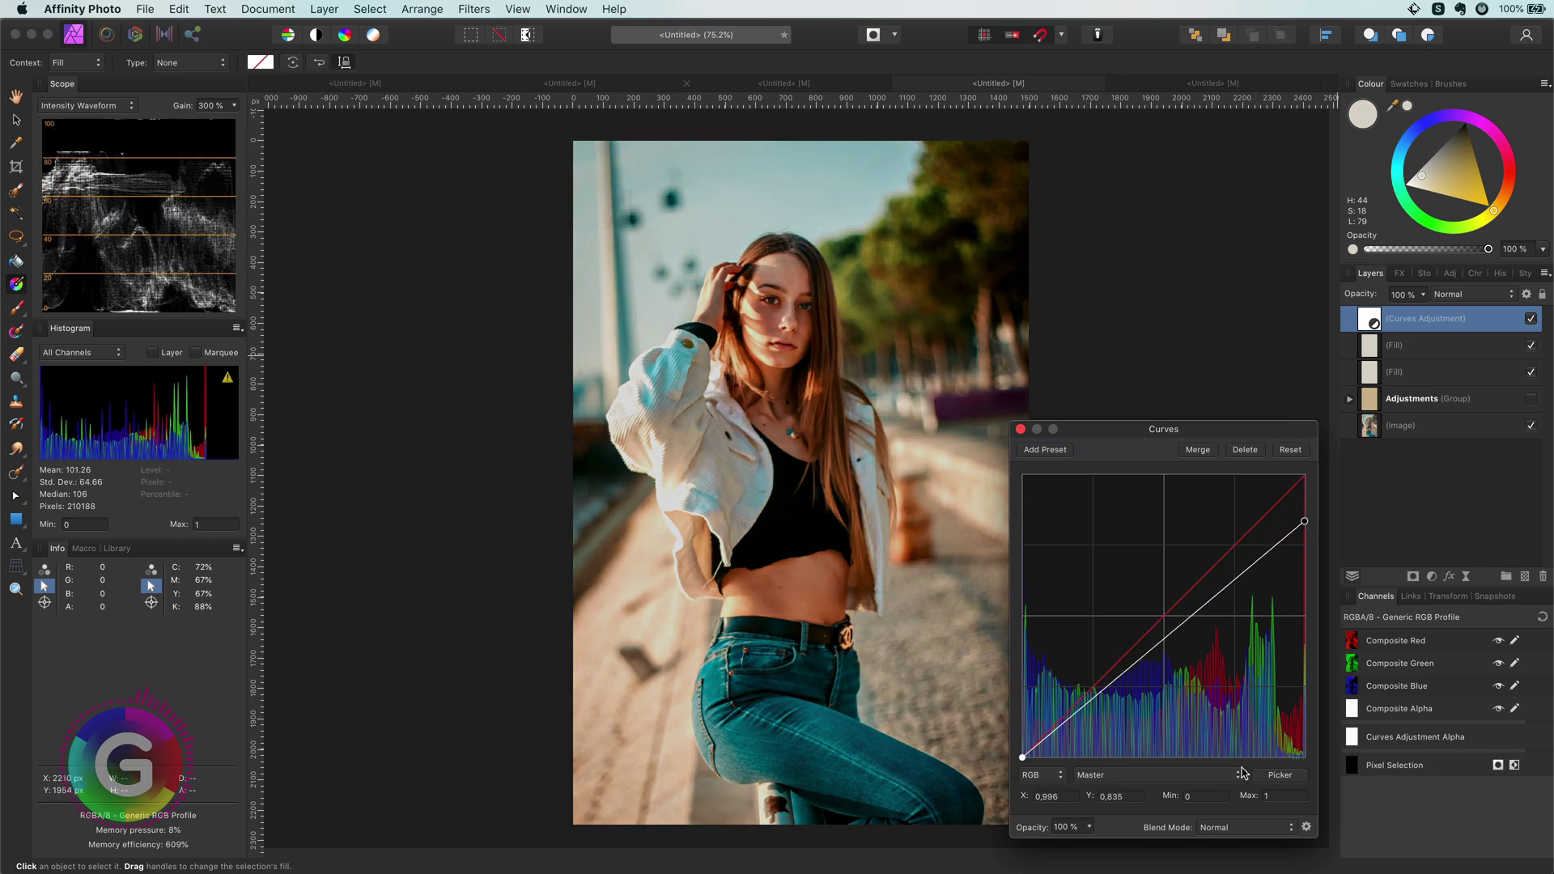
click(1469, 294)
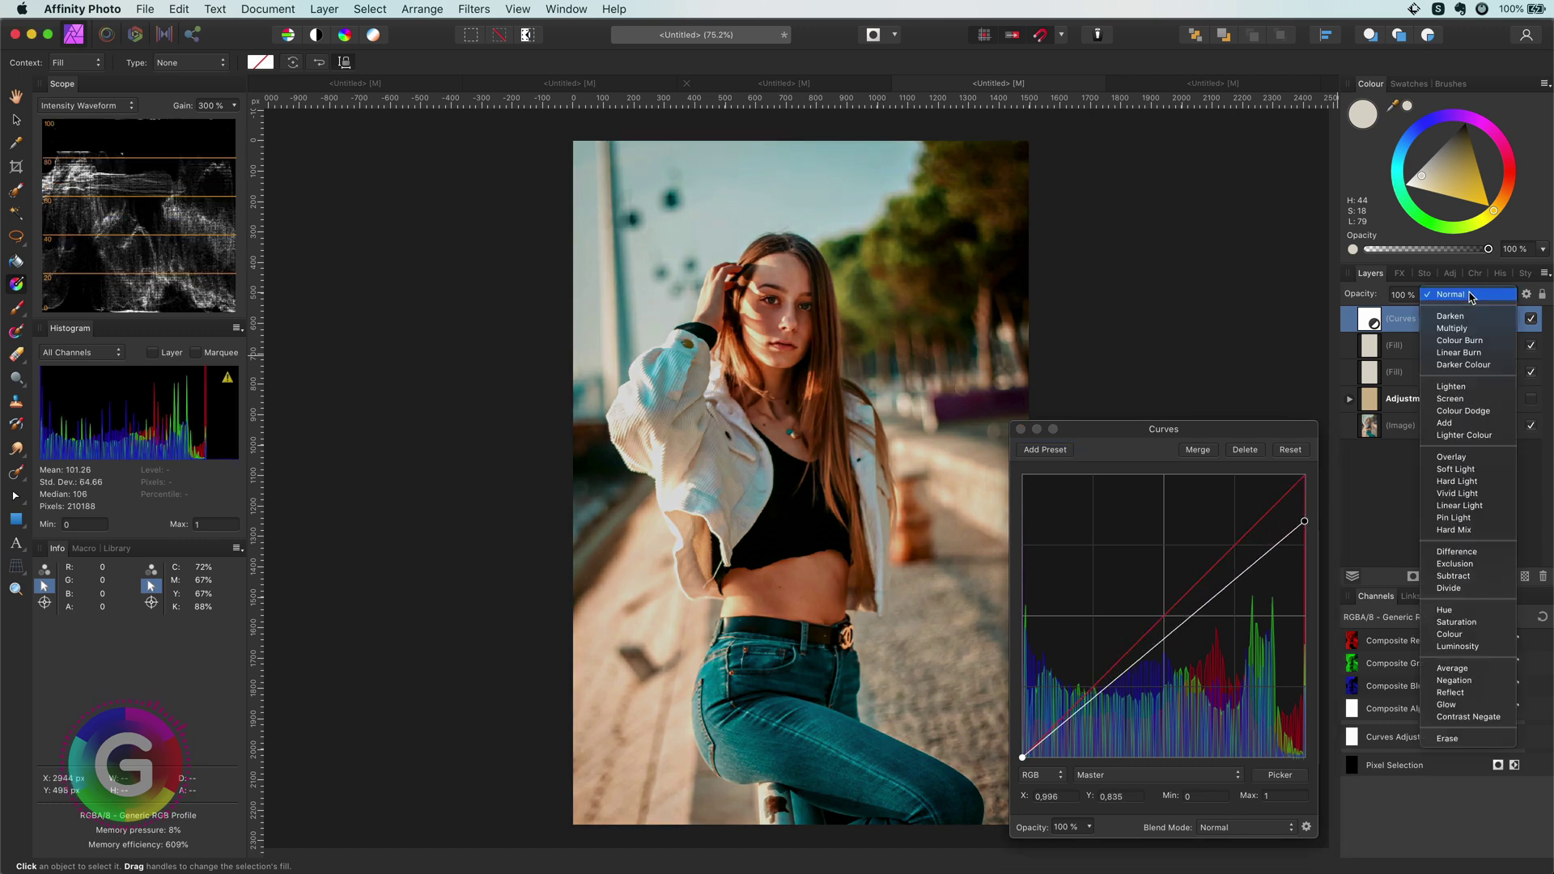
click(1468, 647)
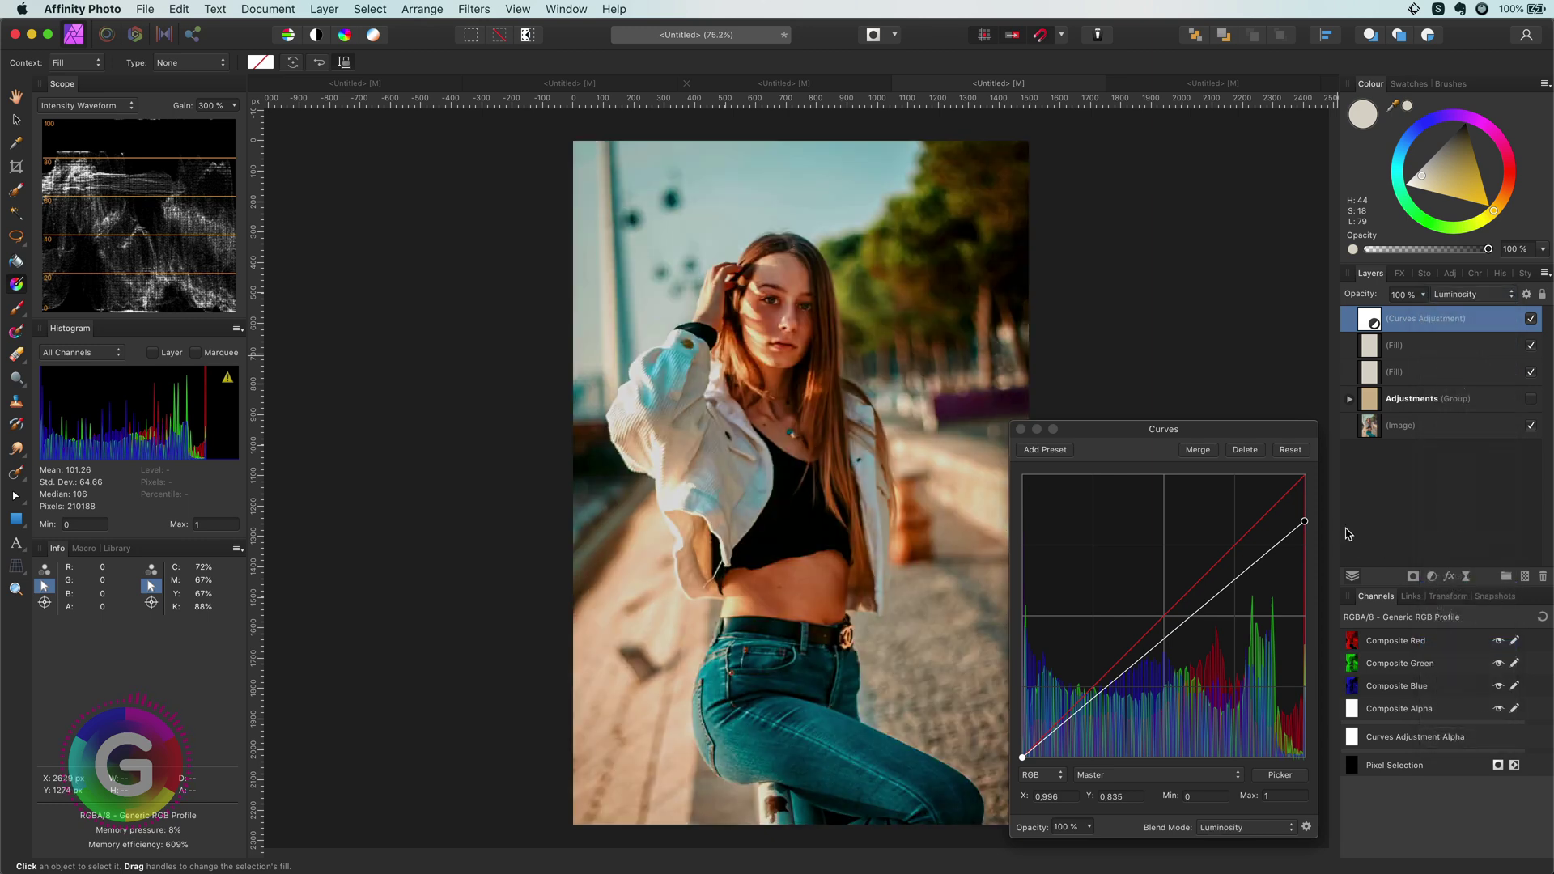
click(1305, 524)
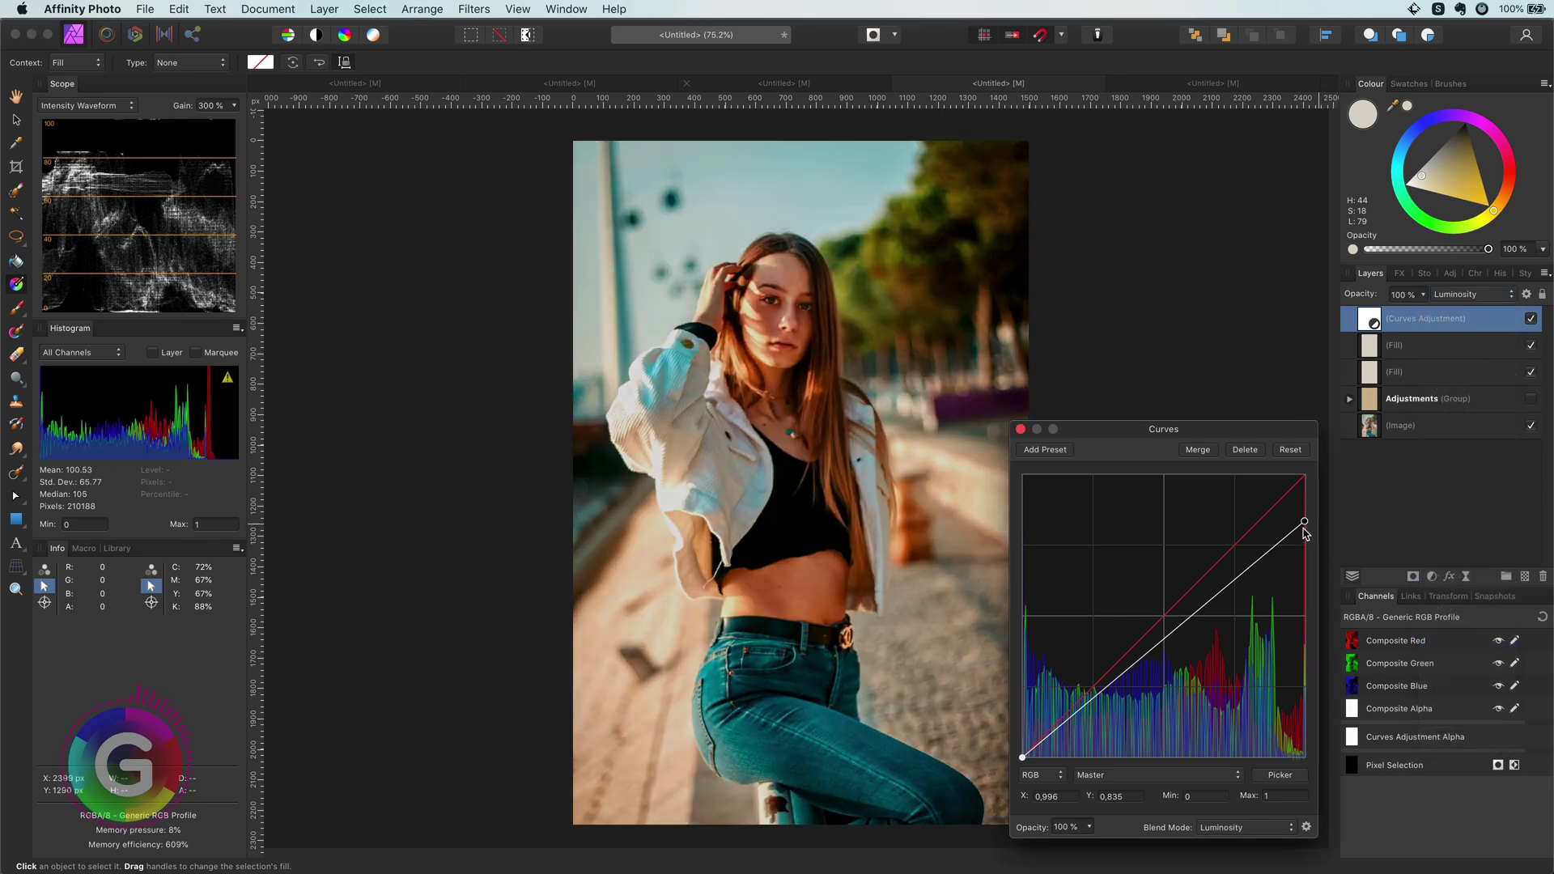
drag(1305, 528, 1345, 513)
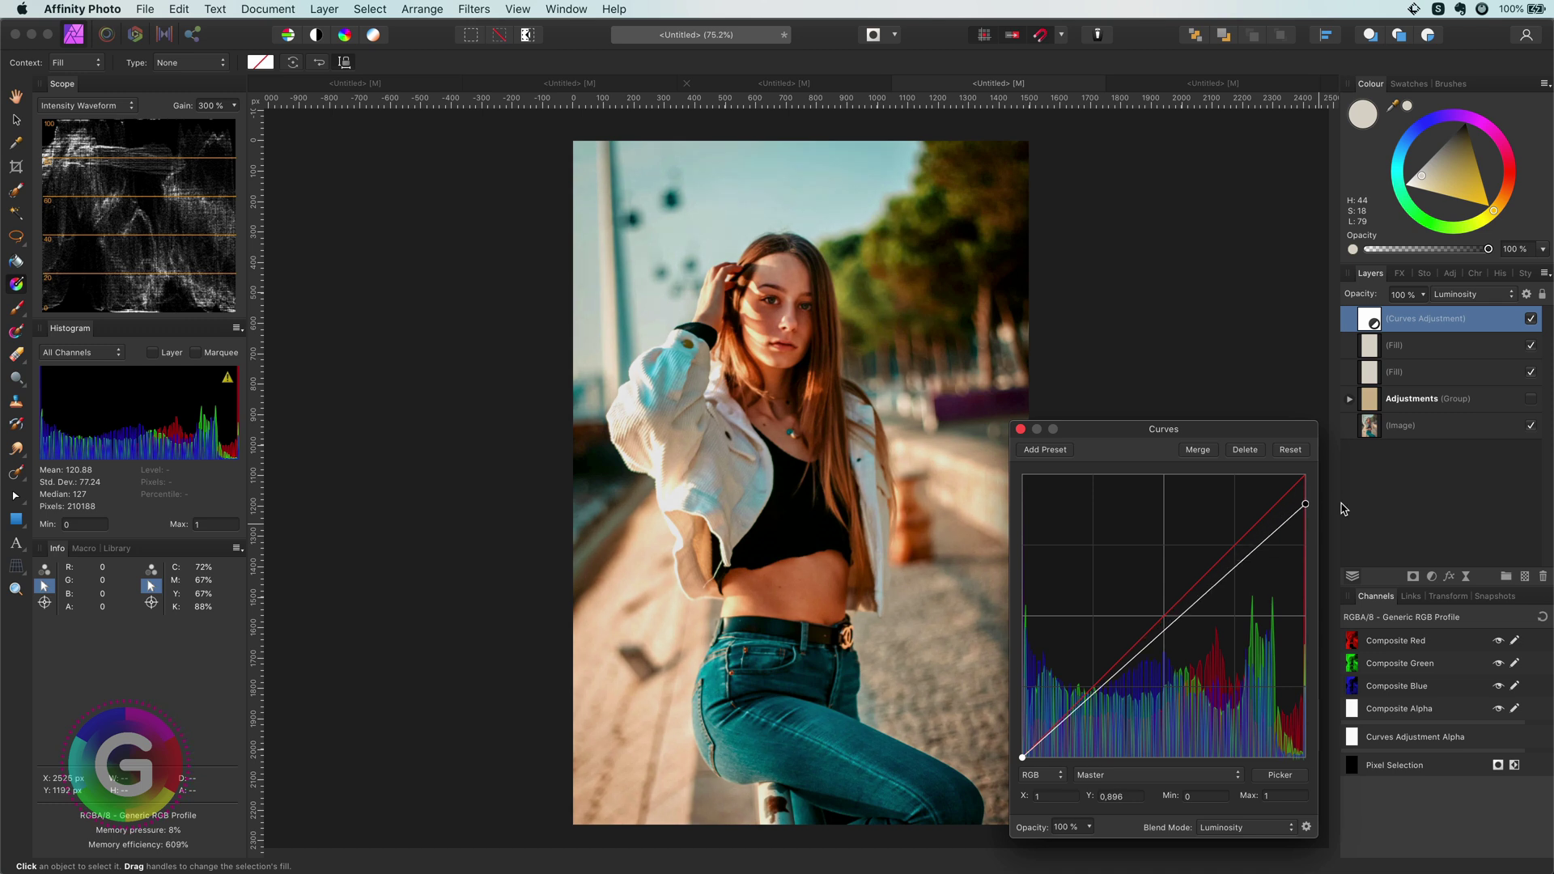
click(1200, 595)
drag(1200, 596, 1198, 592)
click(1021, 430)
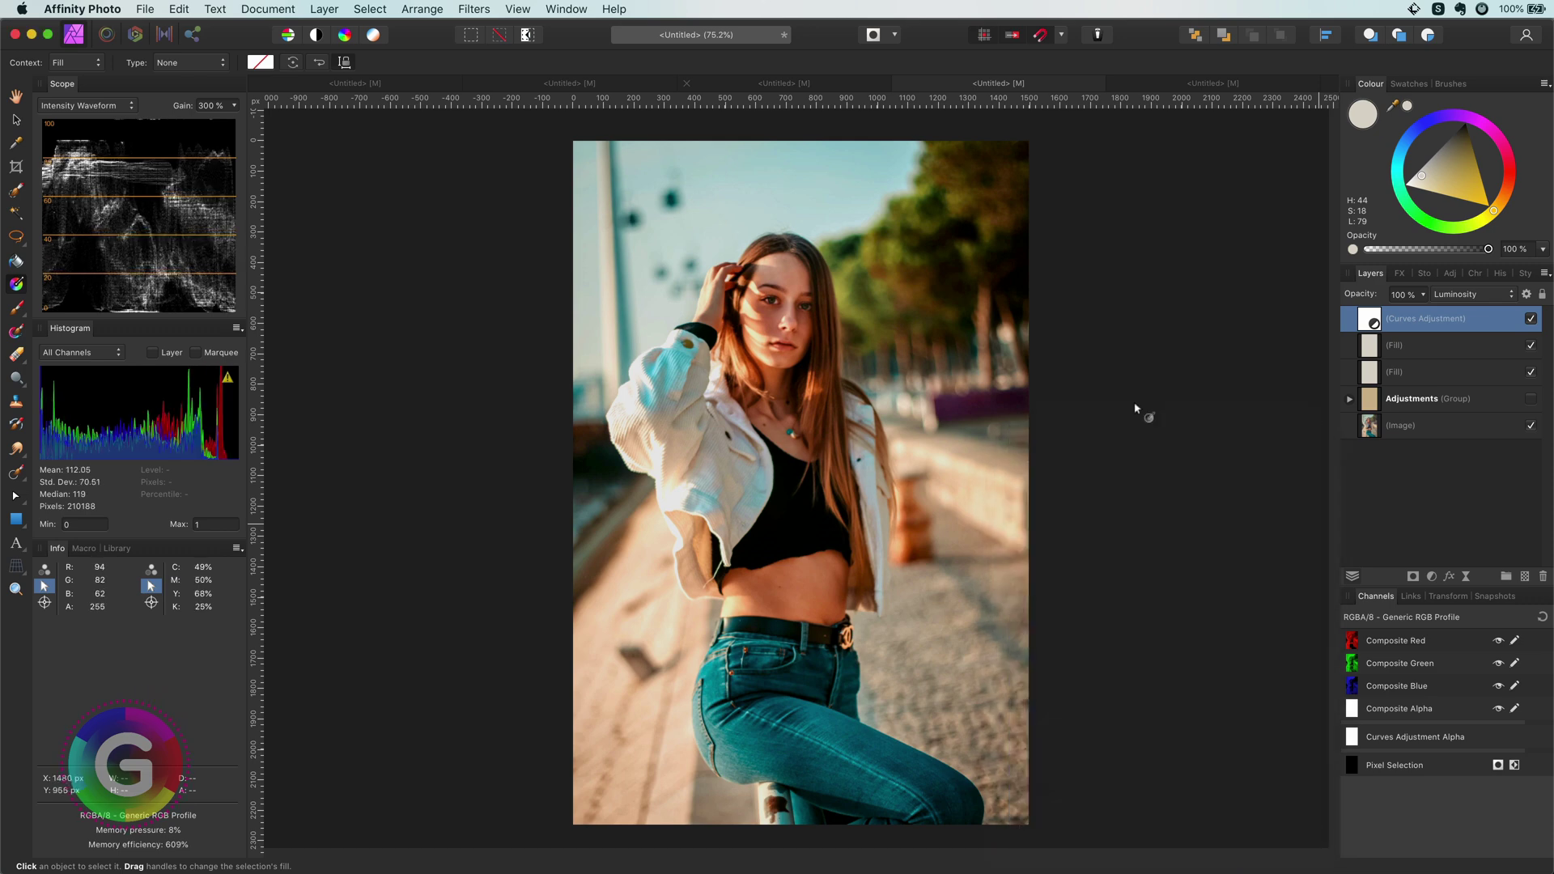
Add a second Curves layer with the white point pulled in, and lower its opacity.
click(1431, 576)
click(1456, 743)
drag(1305, 476, 1290, 477)
key(Return)
key(7)
key(4)
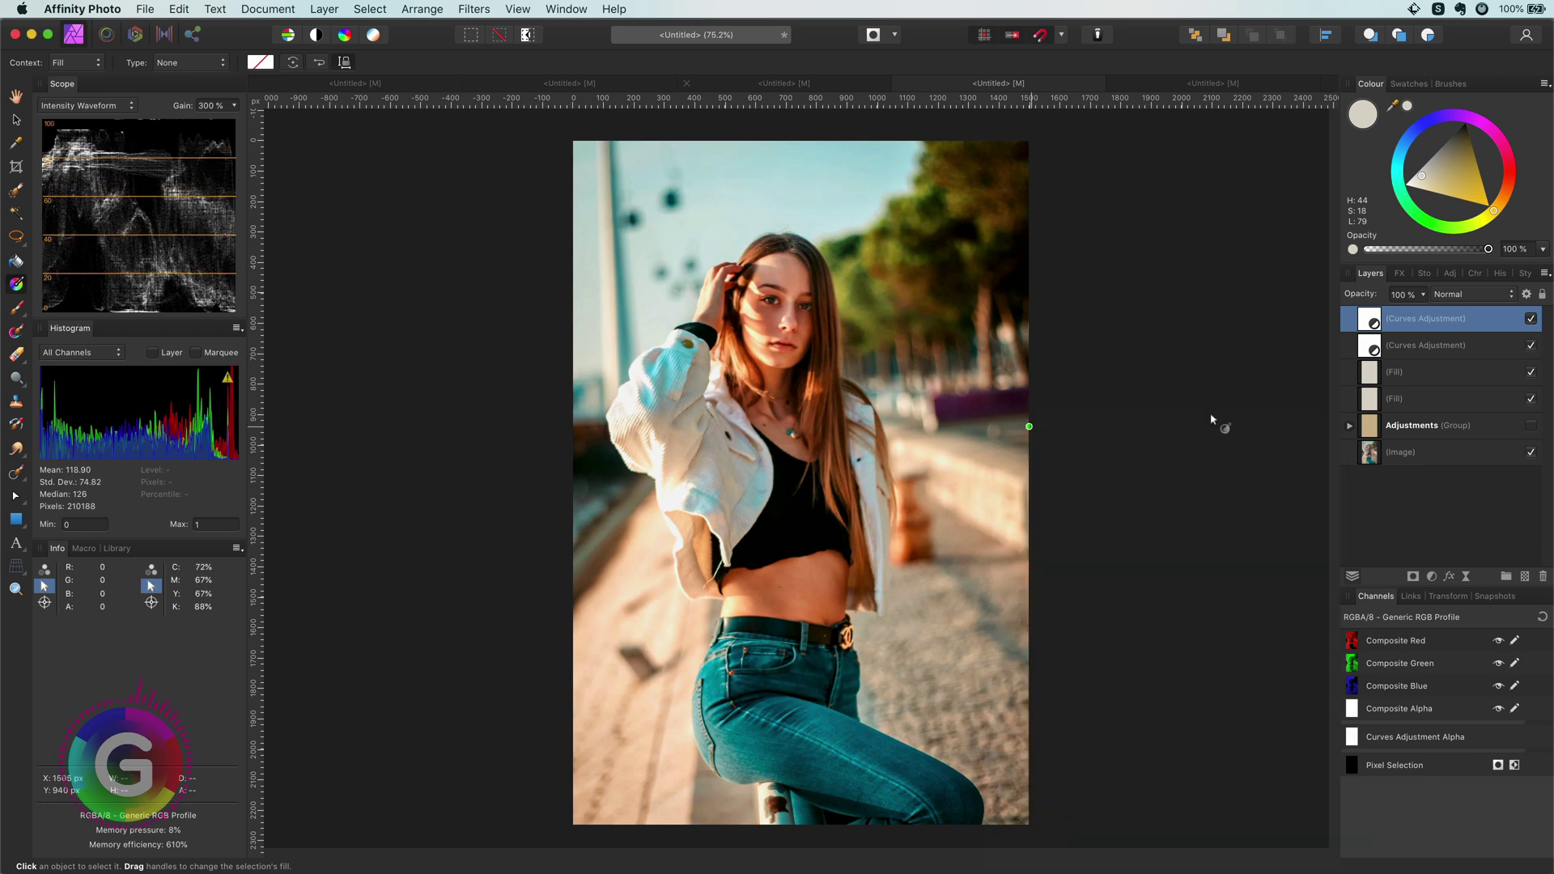
Set the lower Curves to Luminosity and the upper Fill to Colour Burn at 87%, then switch to the red-glasses photo.
click(1368, 348)
key(shift+minus)
key(shift+minus)
key(shift+minus)
key(shift+minus)
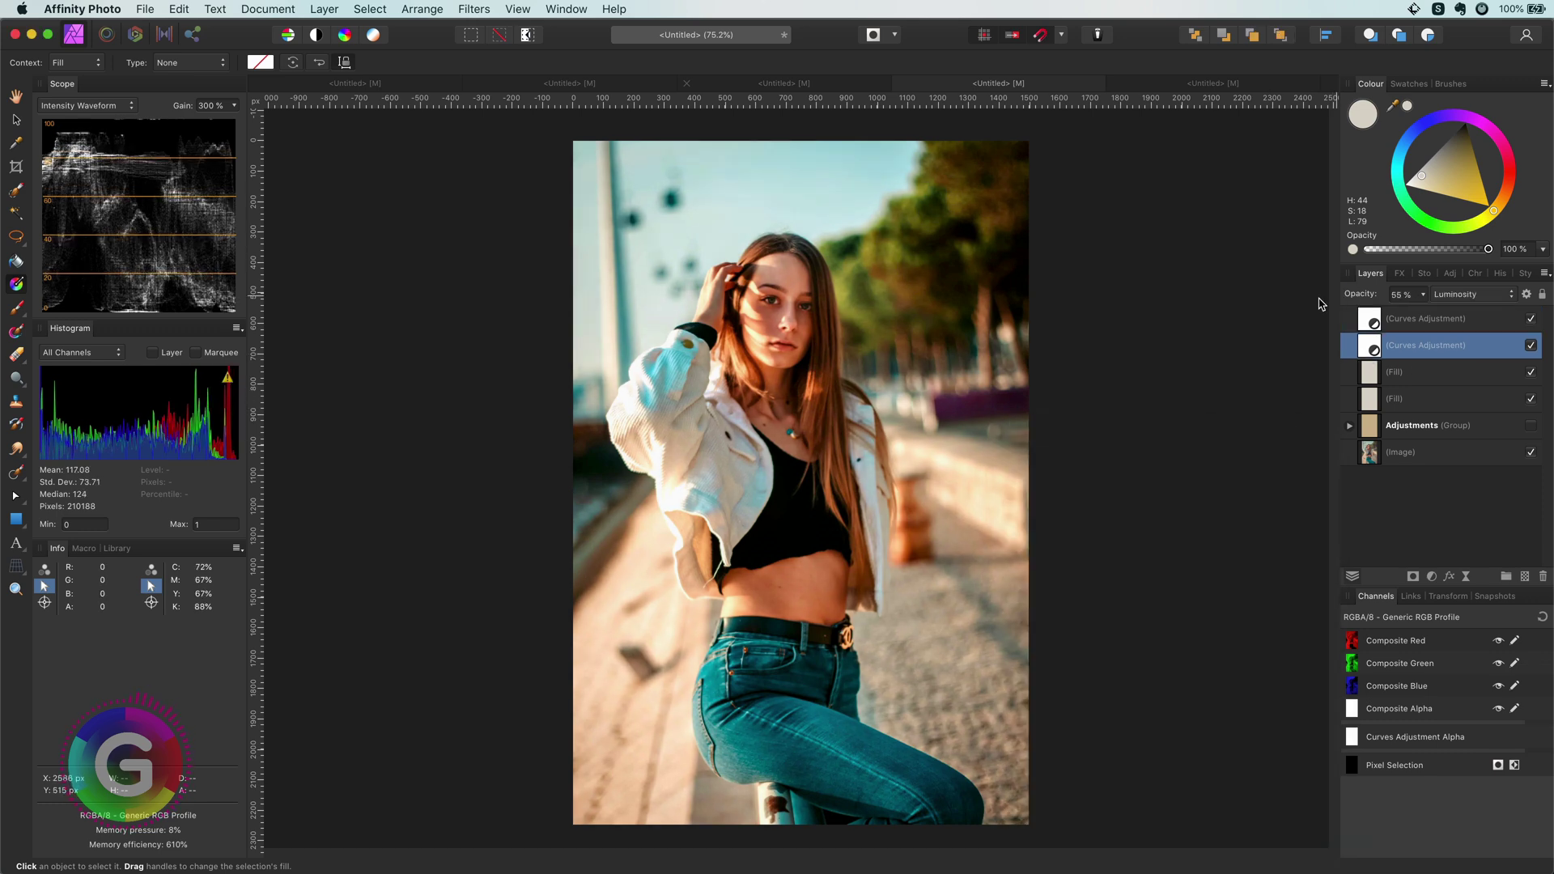
click(1365, 376)
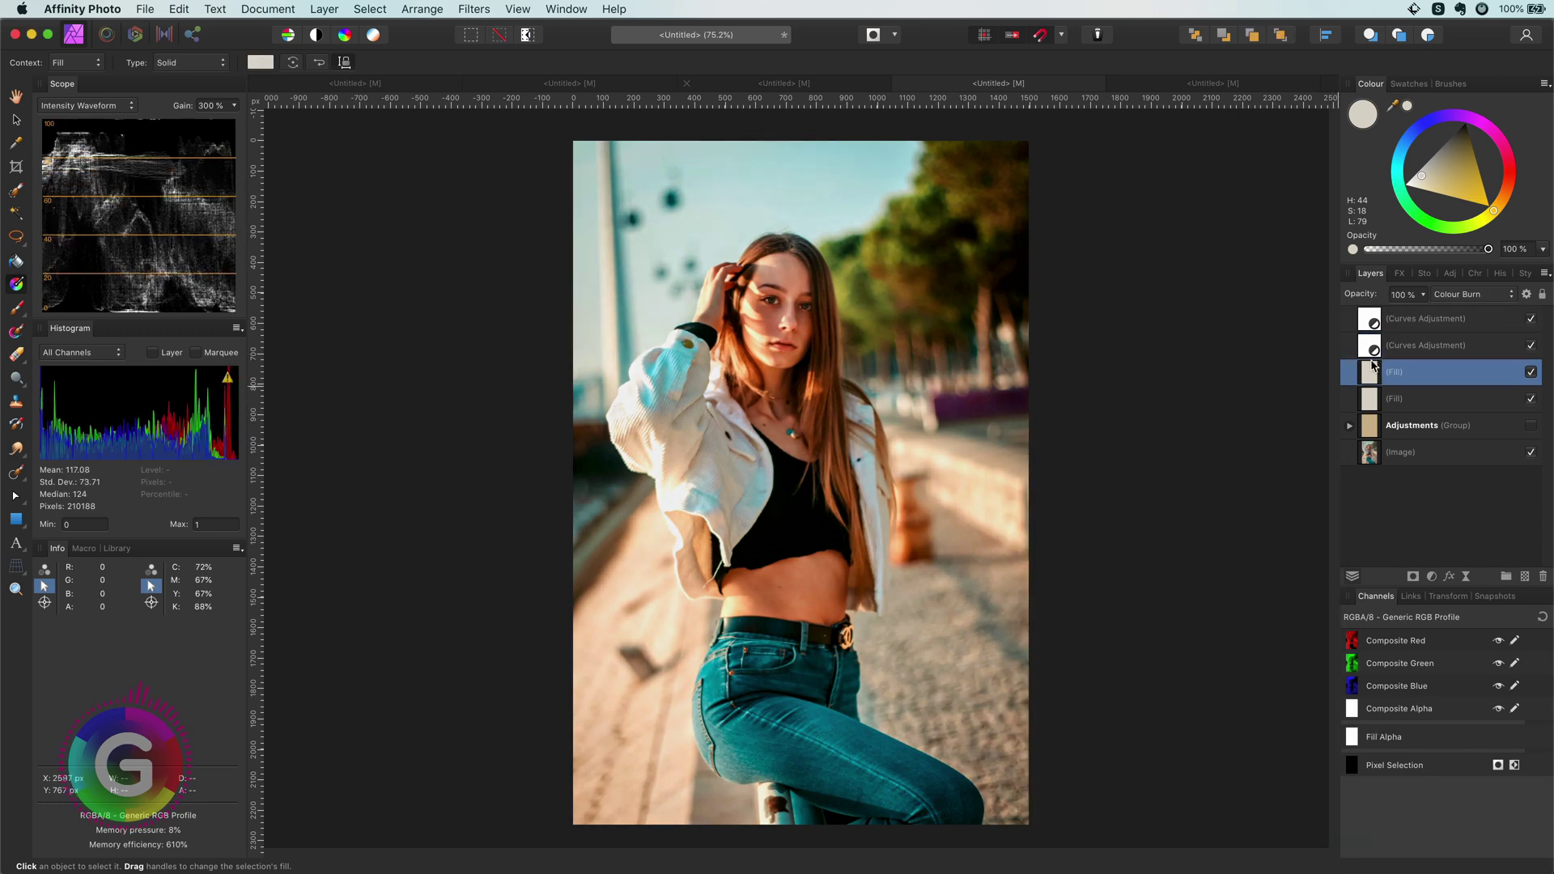
key(8)
key(7)
key(shift+minus)
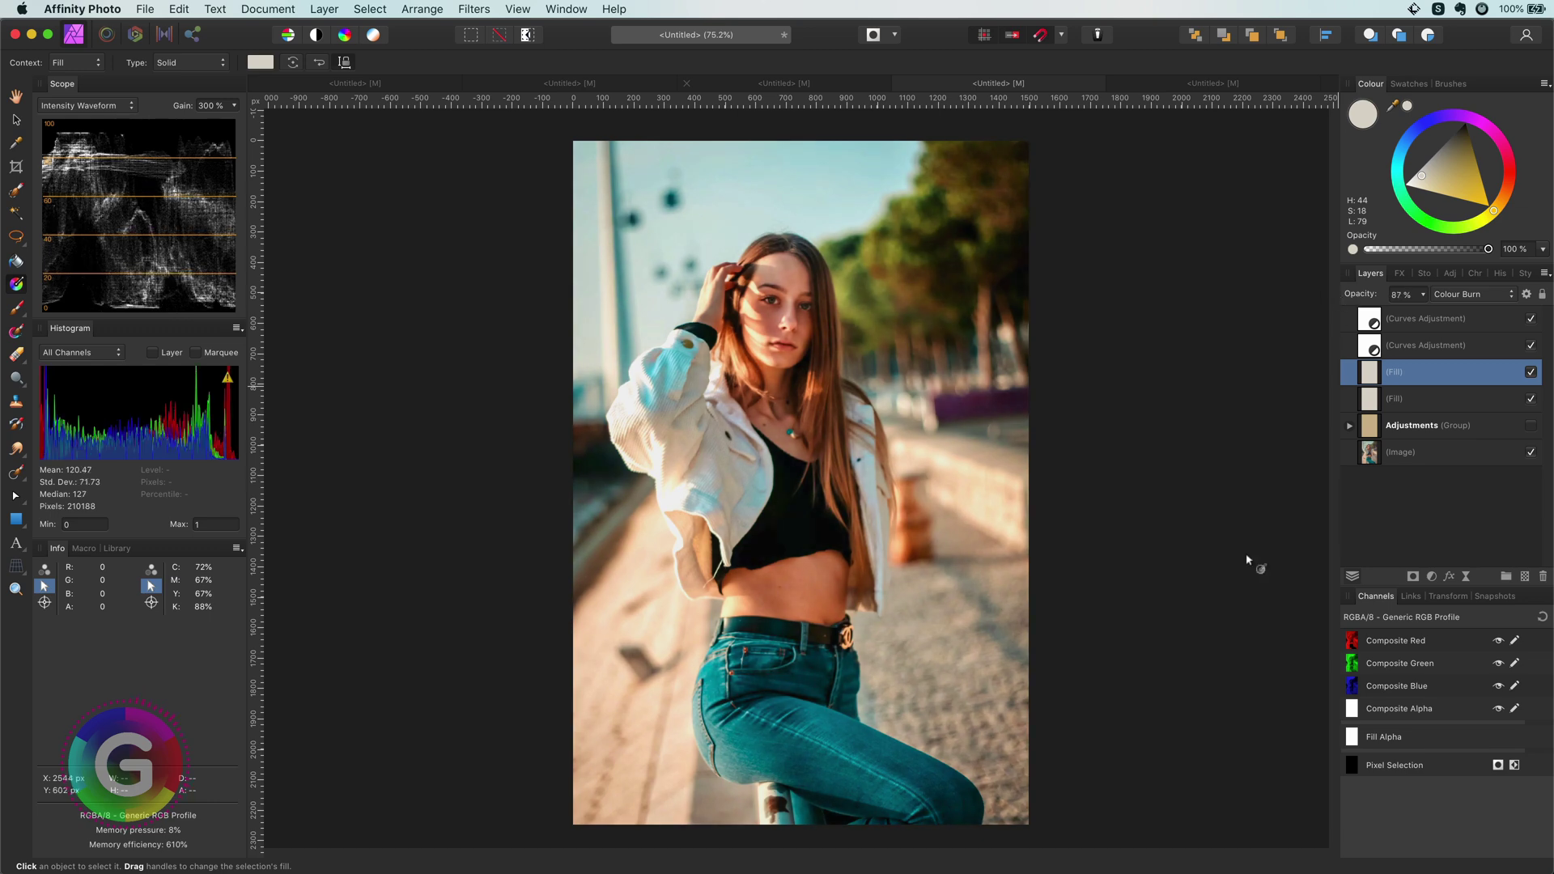
click(1167, 86)
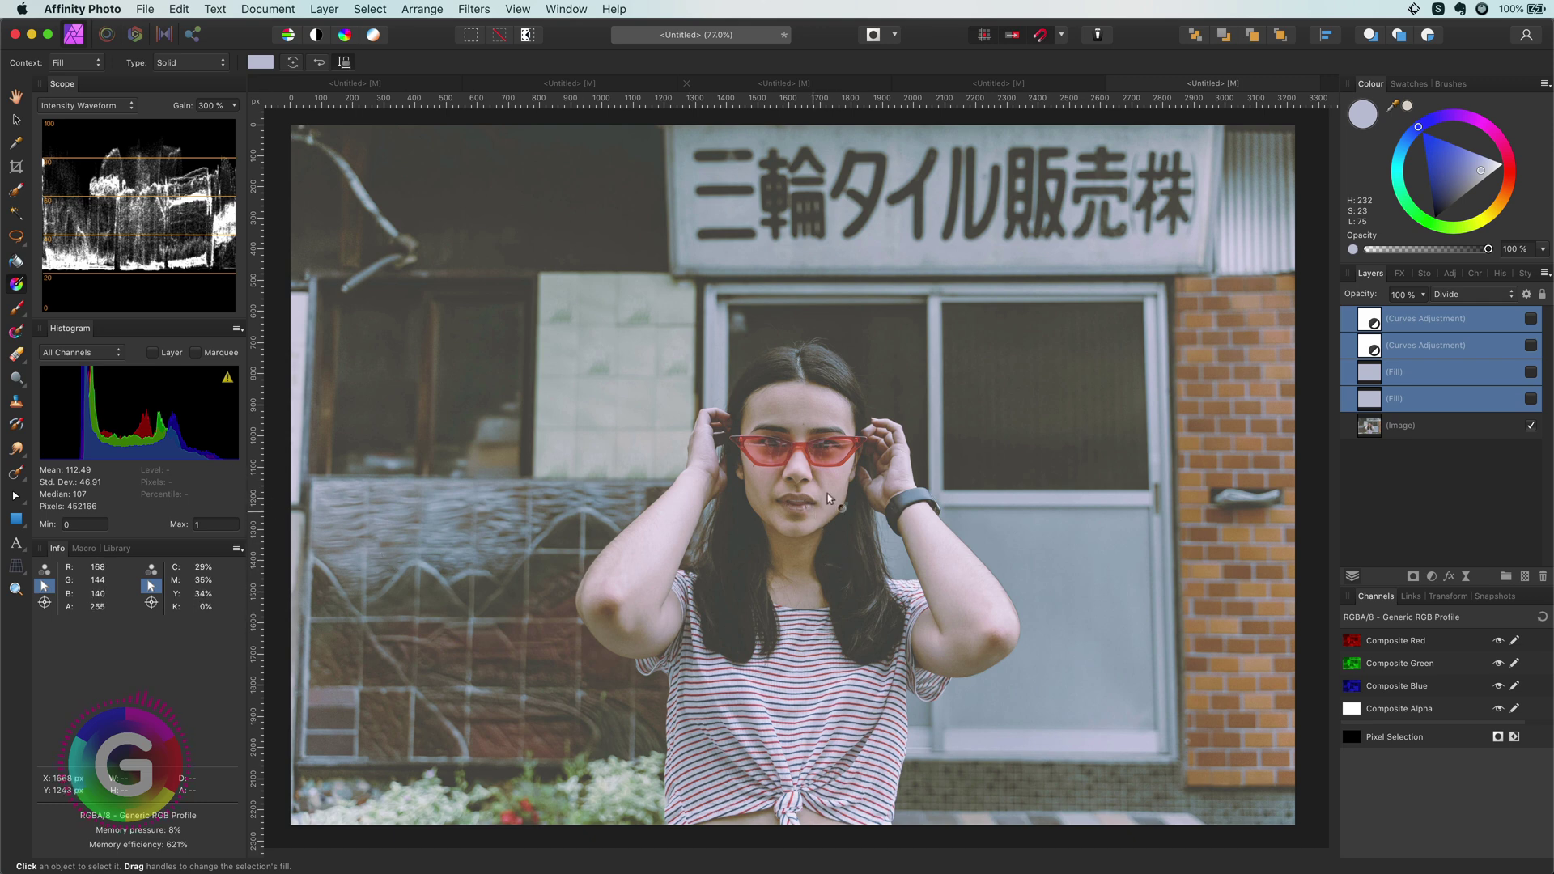
Turn on the four hidden Curves and Fill layers, then switch to the orange van photo.
click(1531, 320)
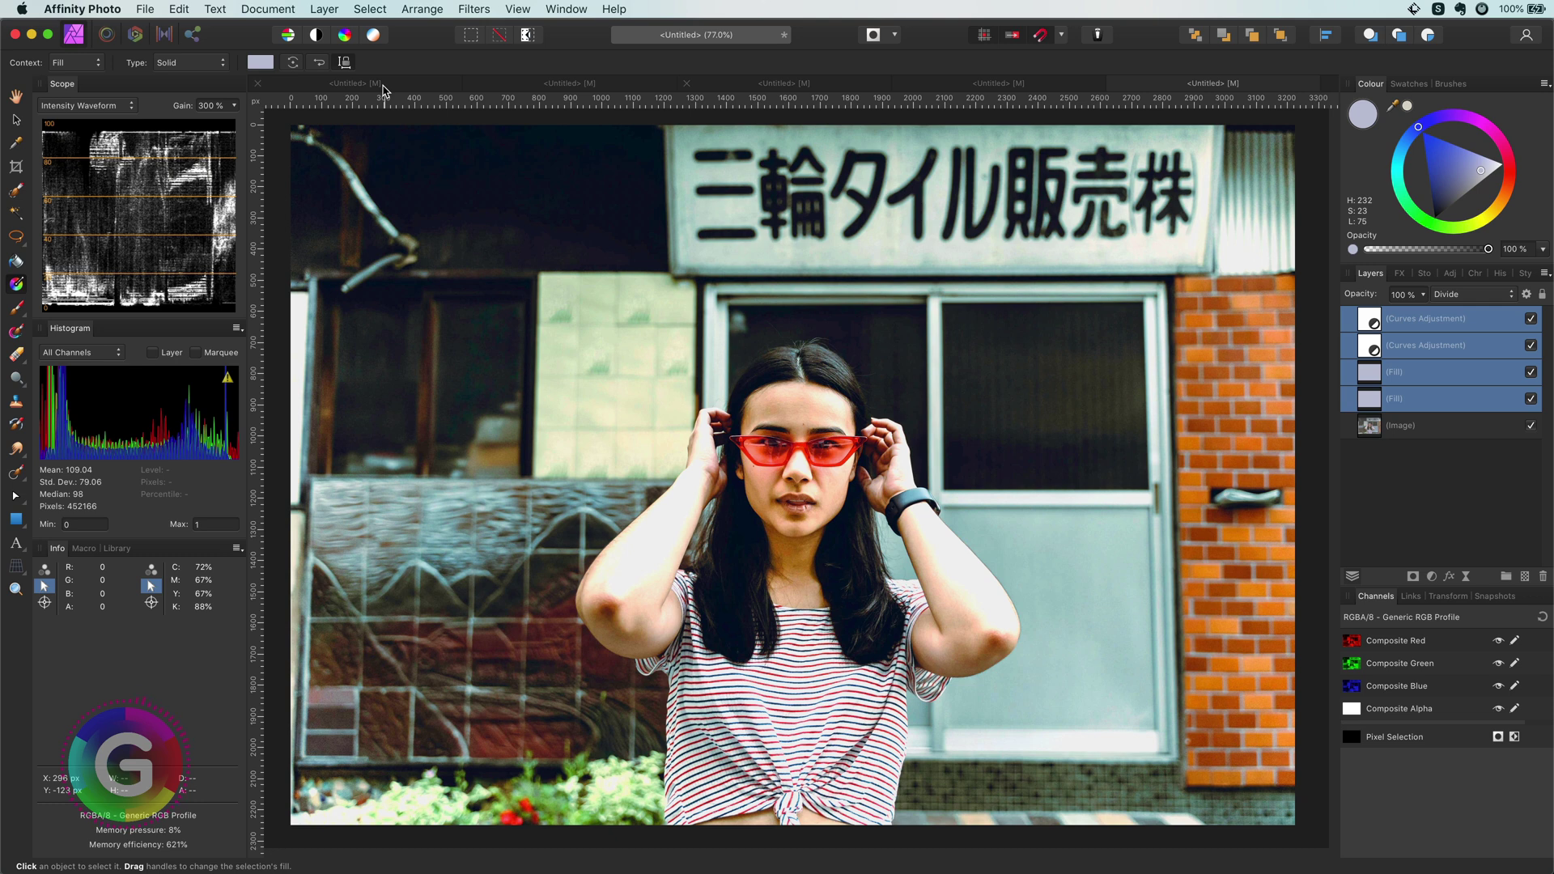
click(383, 88)
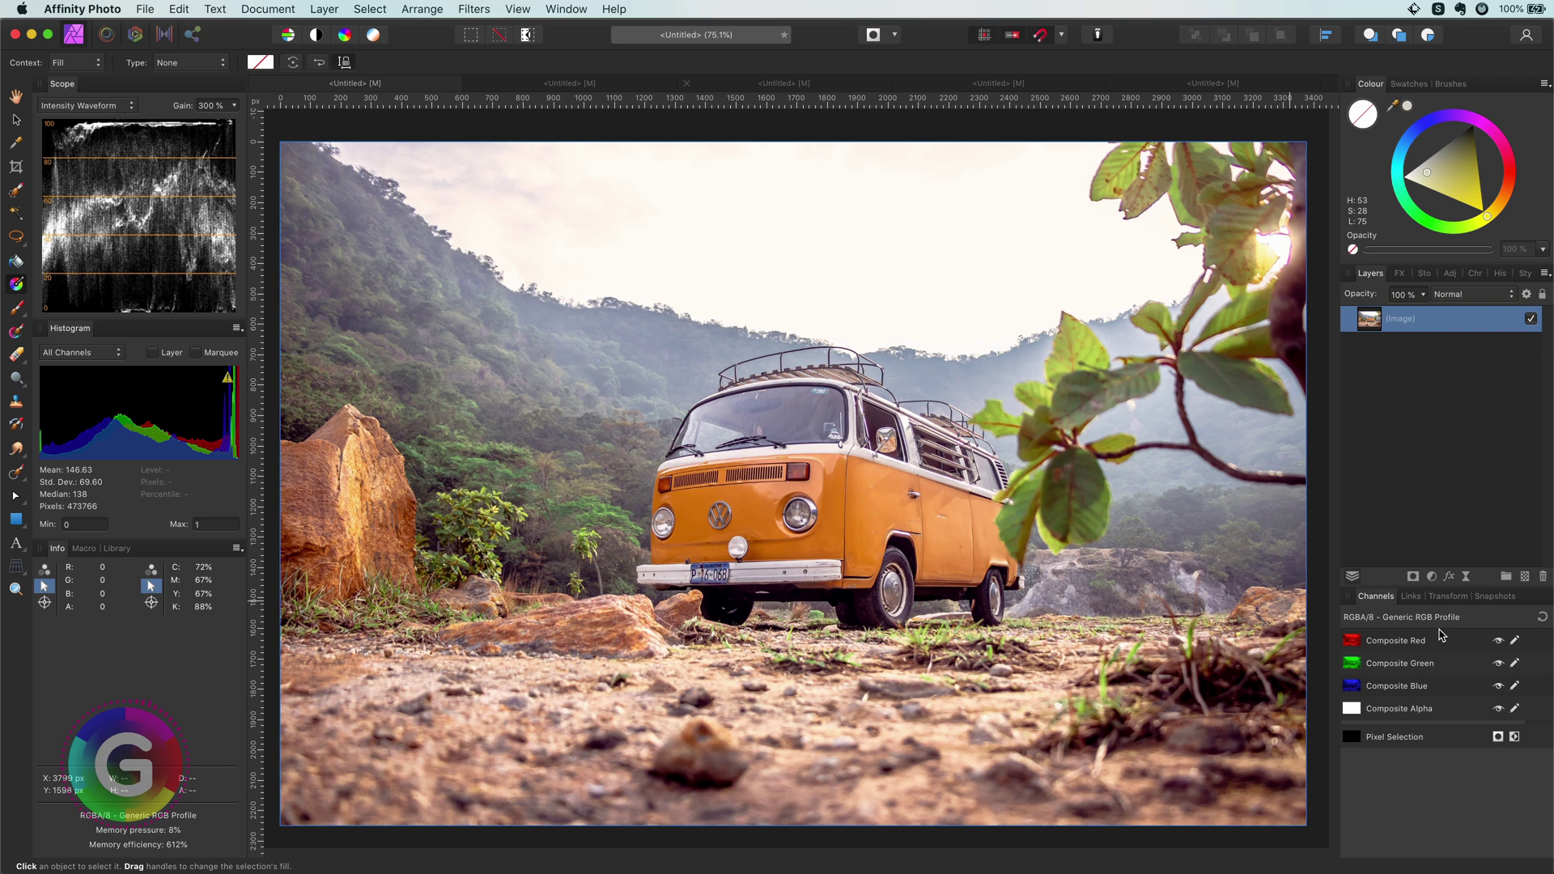
Add a Curves layer that lifts the Master shadows and dims the highlights.
click(1433, 577)
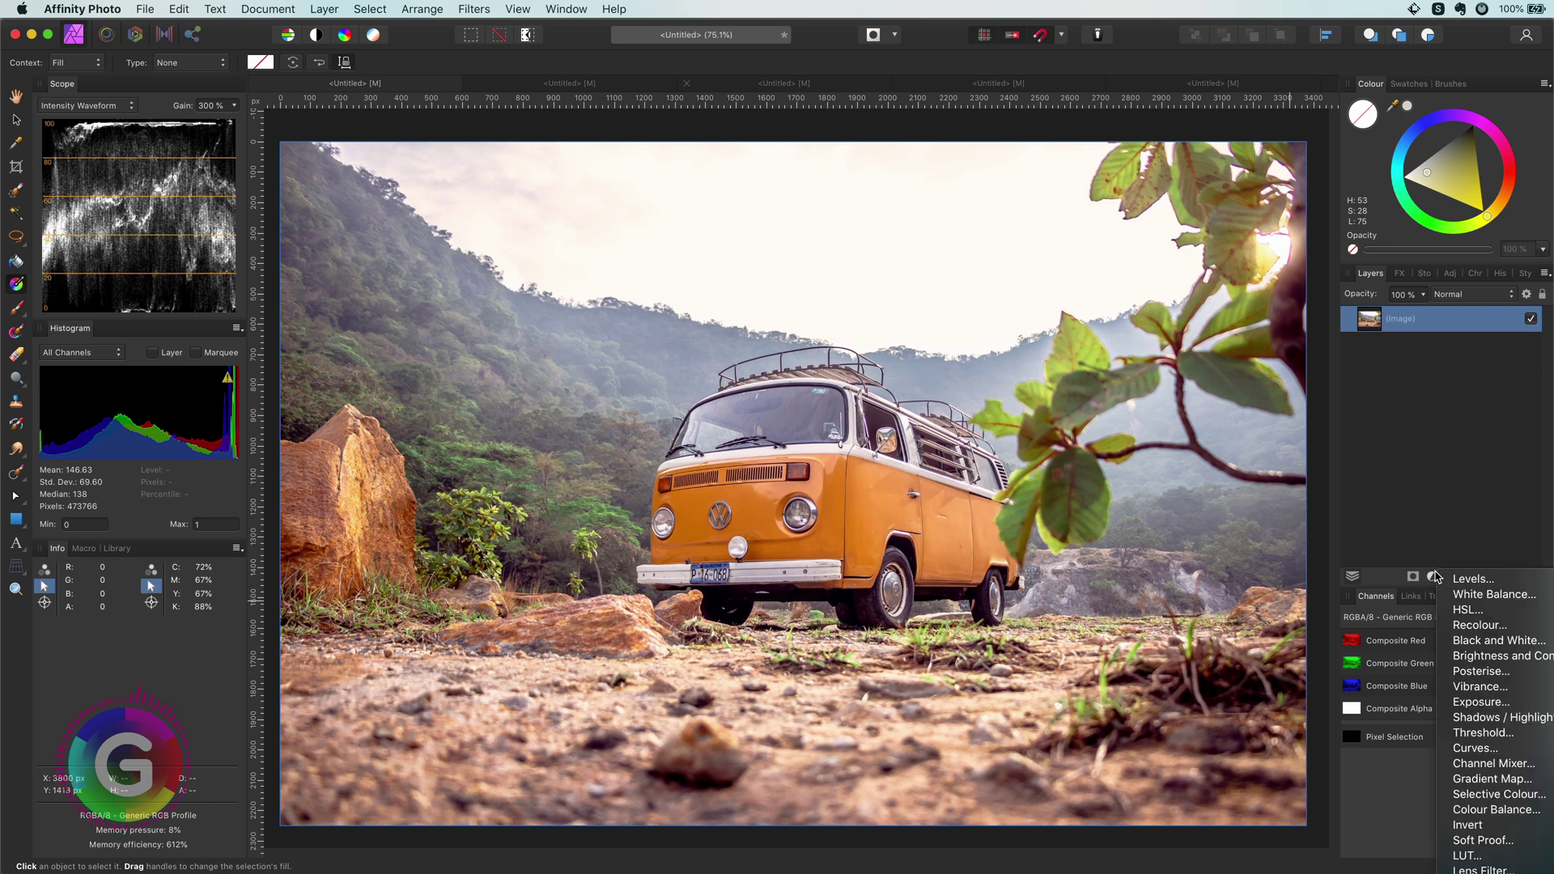
click(1475, 747)
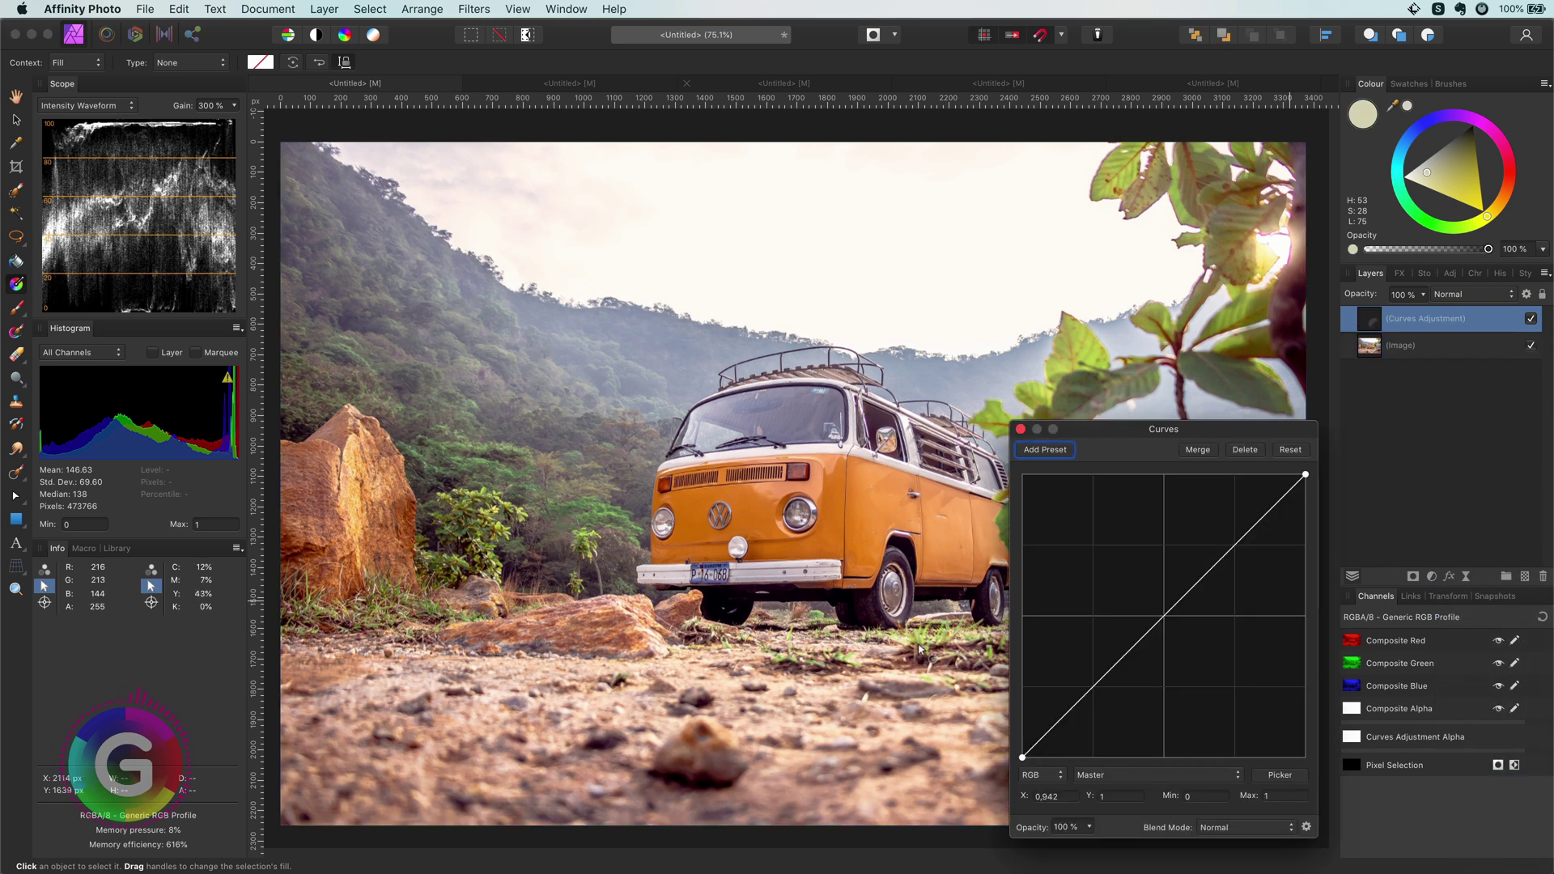
click(1022, 753)
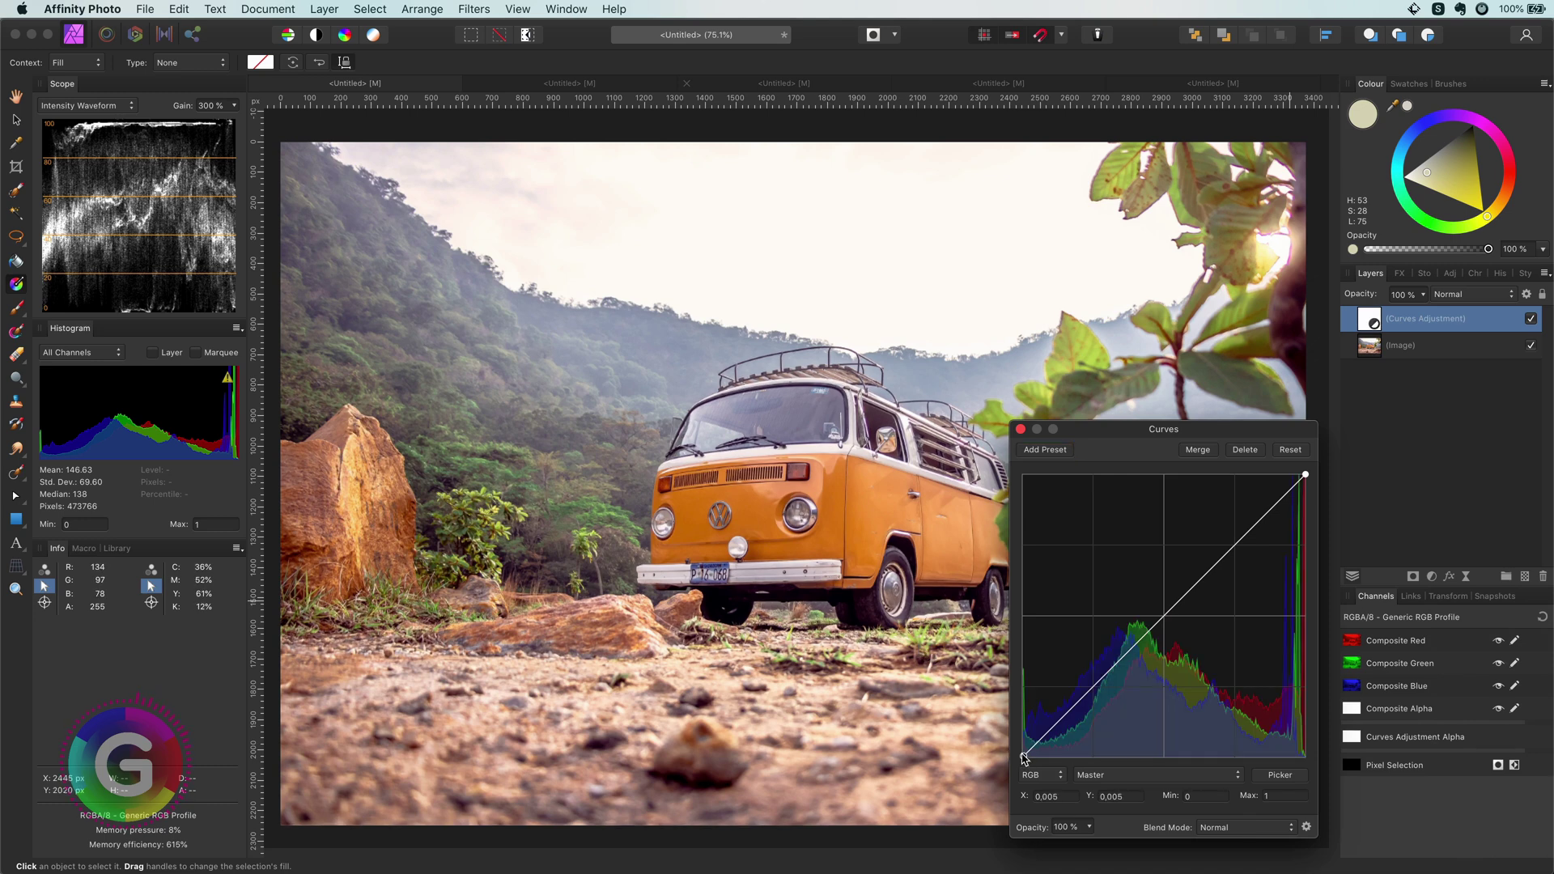
drag(1022, 753, 1022, 719)
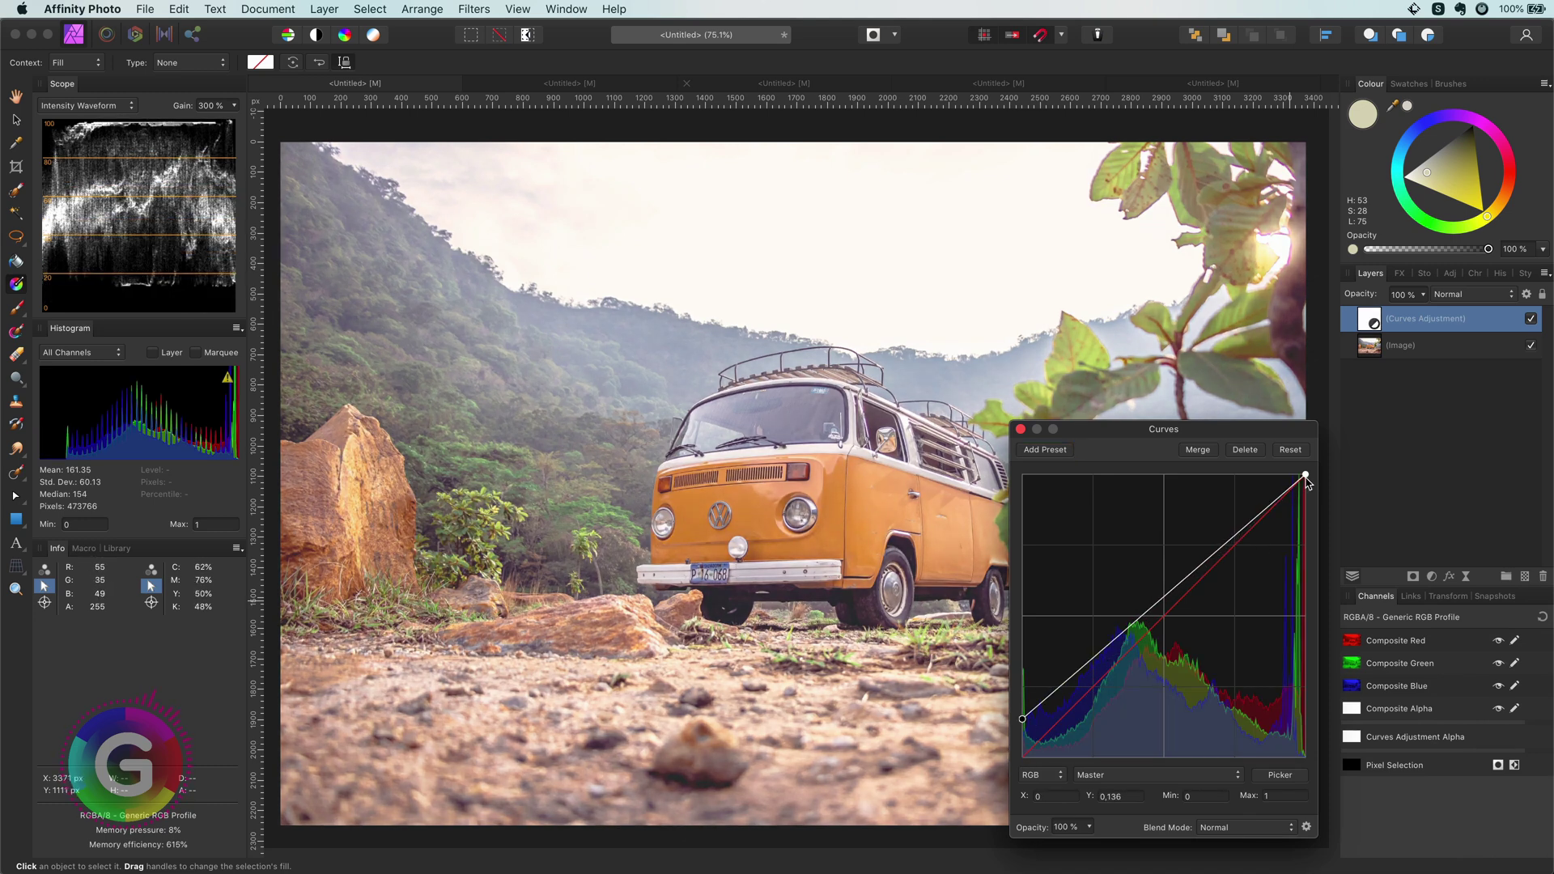
drag(1305, 476, 1304, 518)
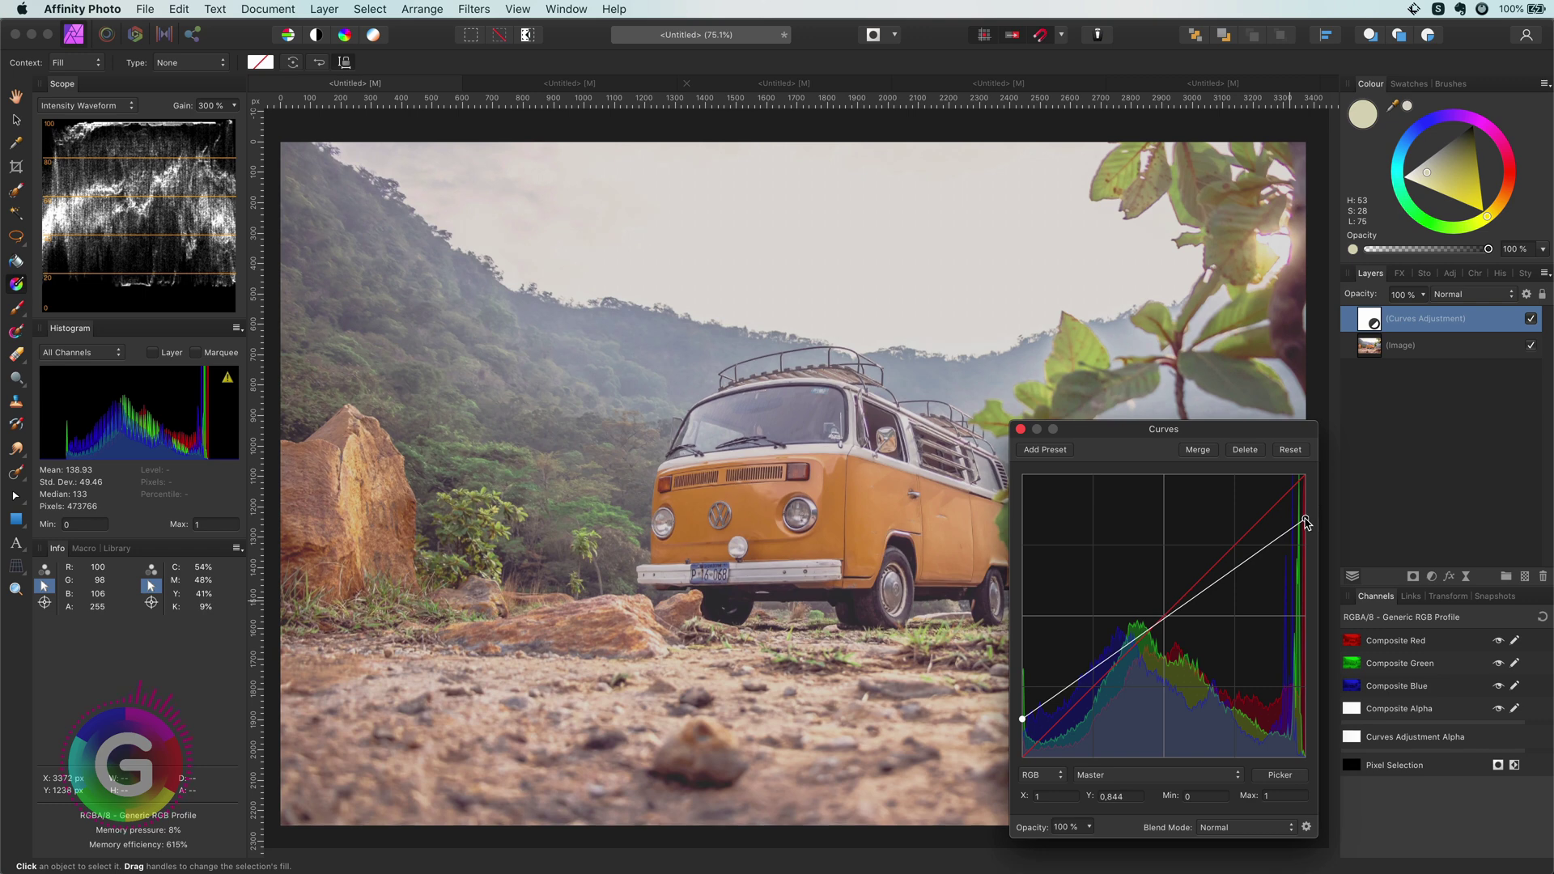
drag(1022, 718, 1022, 712)
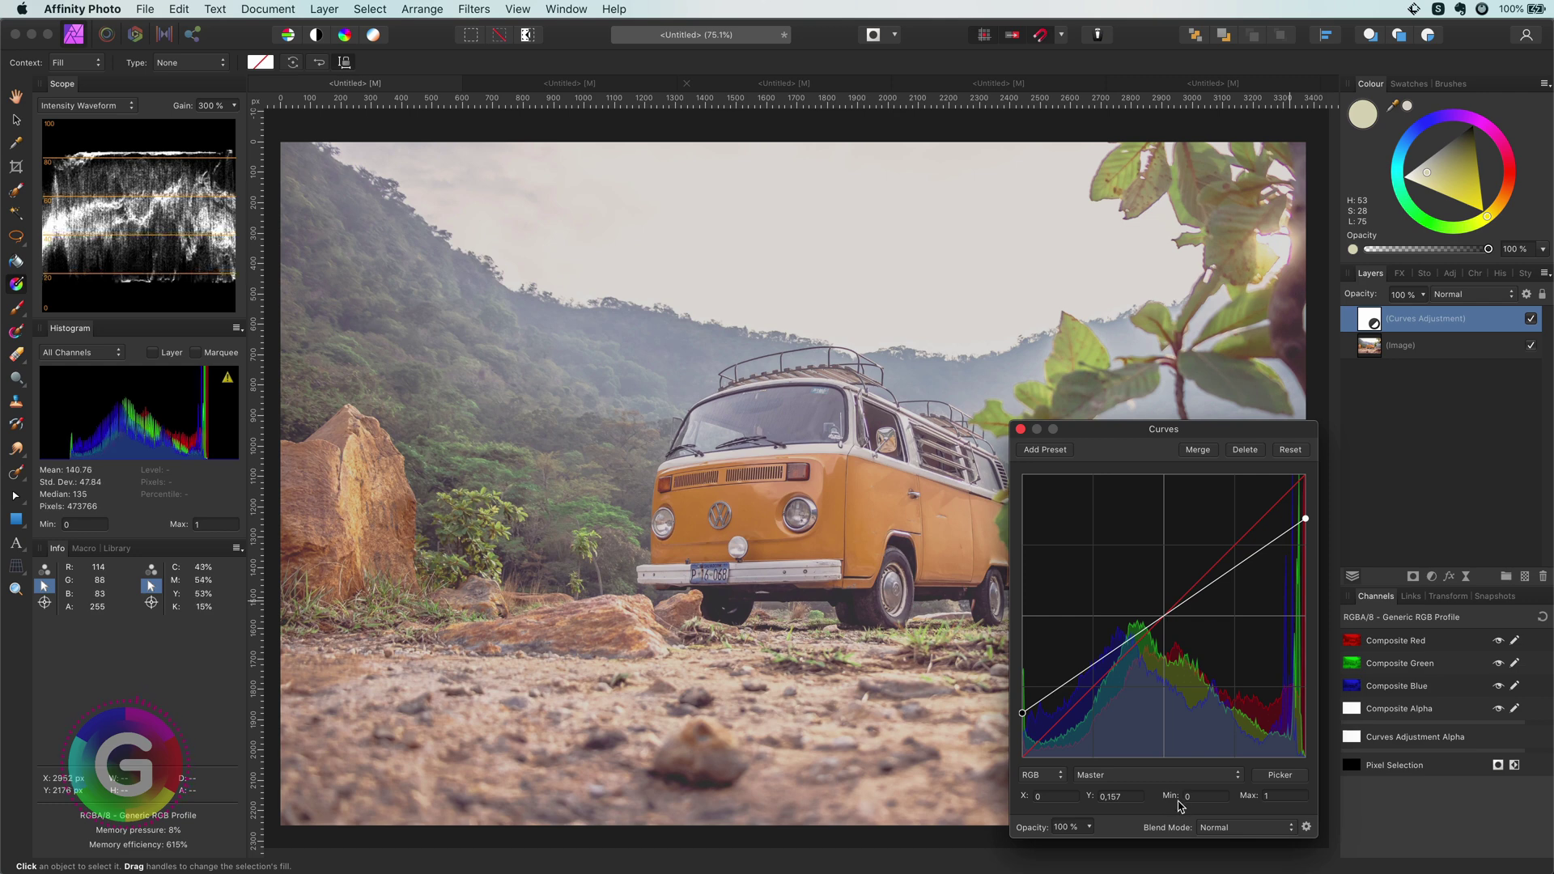
On the Blue channel, lift the shadows slightly and lower the highlights to 0.777.
click(1175, 775)
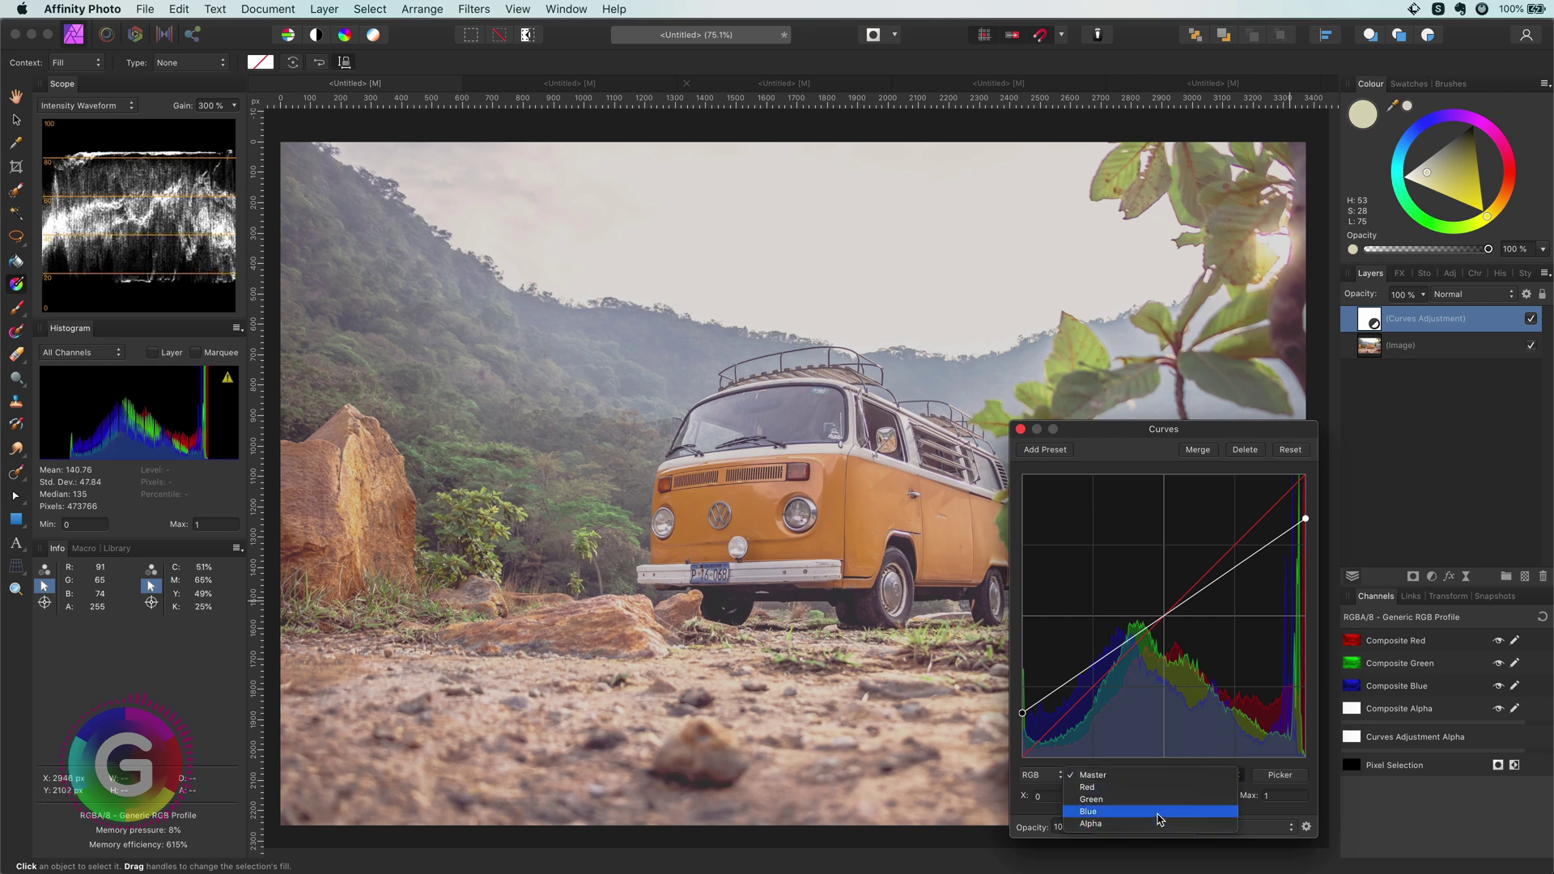
click(1111, 810)
mouse_move(1024, 755)
mouse_down()
mouse_move(1023, 719)
mouse_move(1022, 735)
mouse_up()
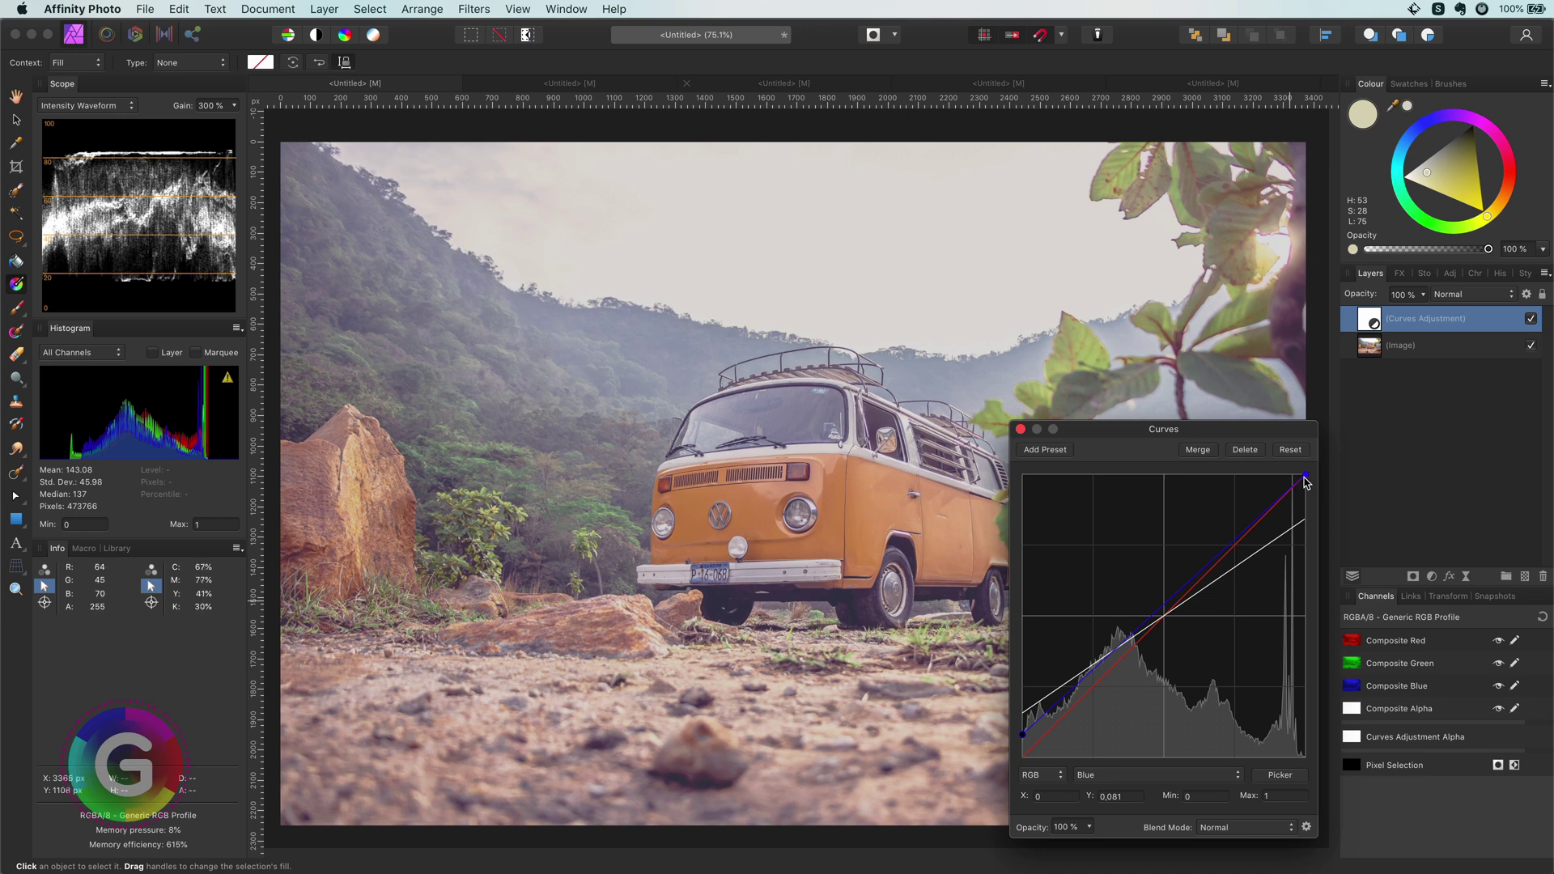
drag(1305, 475, 1302, 538)
click(1020, 430)
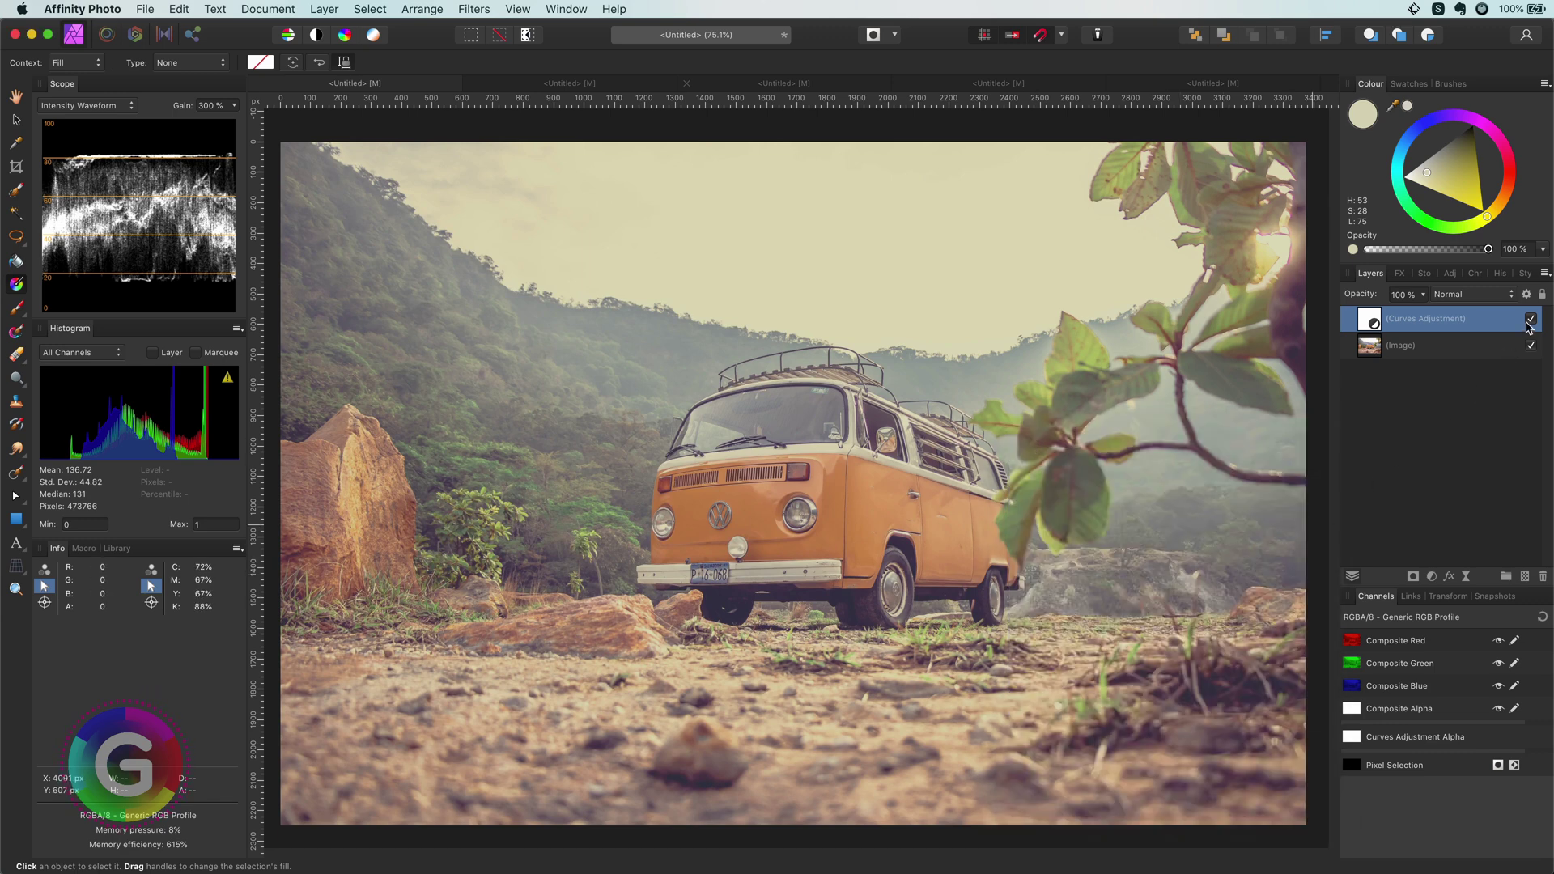
Merge Visible into a new Pixel layer and hide the original Curves and Image layers.
click(1530, 318)
click(1530, 319)
right_click(1374, 321)
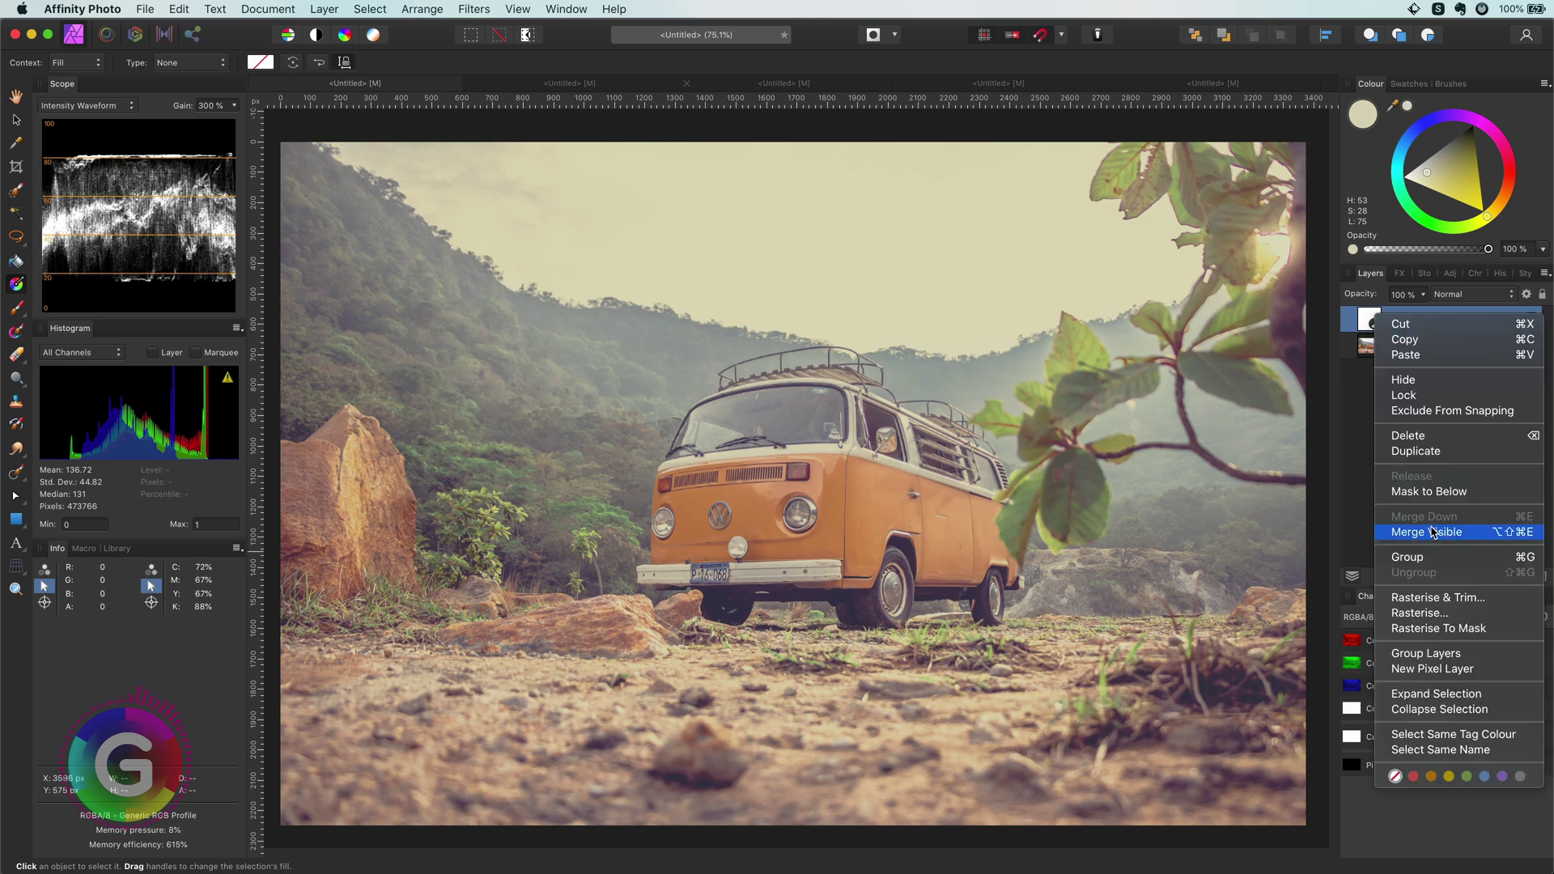
click(1445, 534)
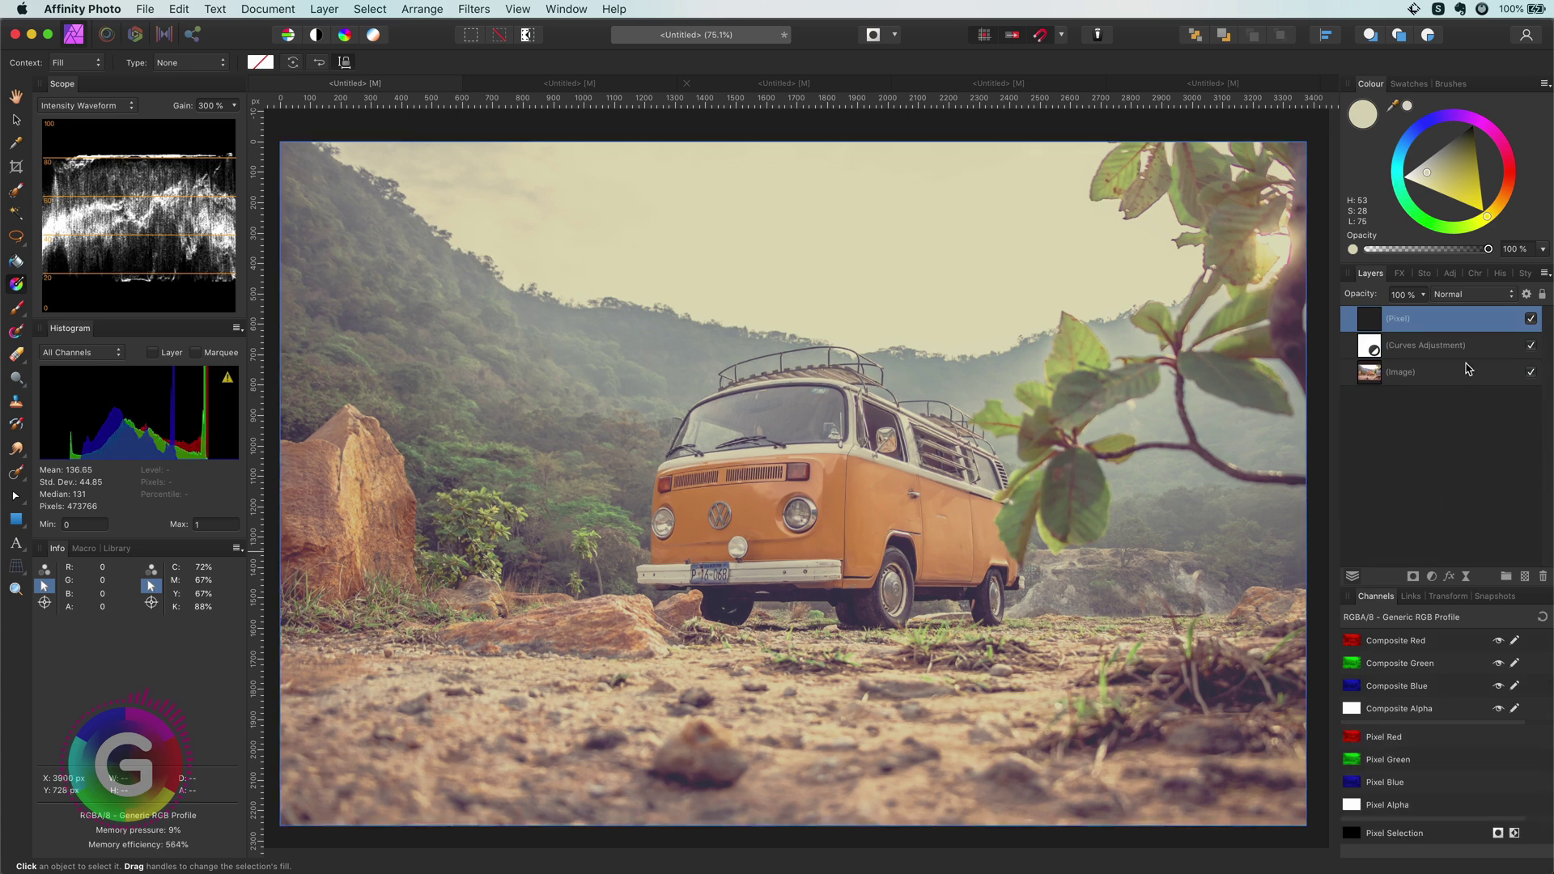
click(1465, 355)
shift+click(1481, 372)
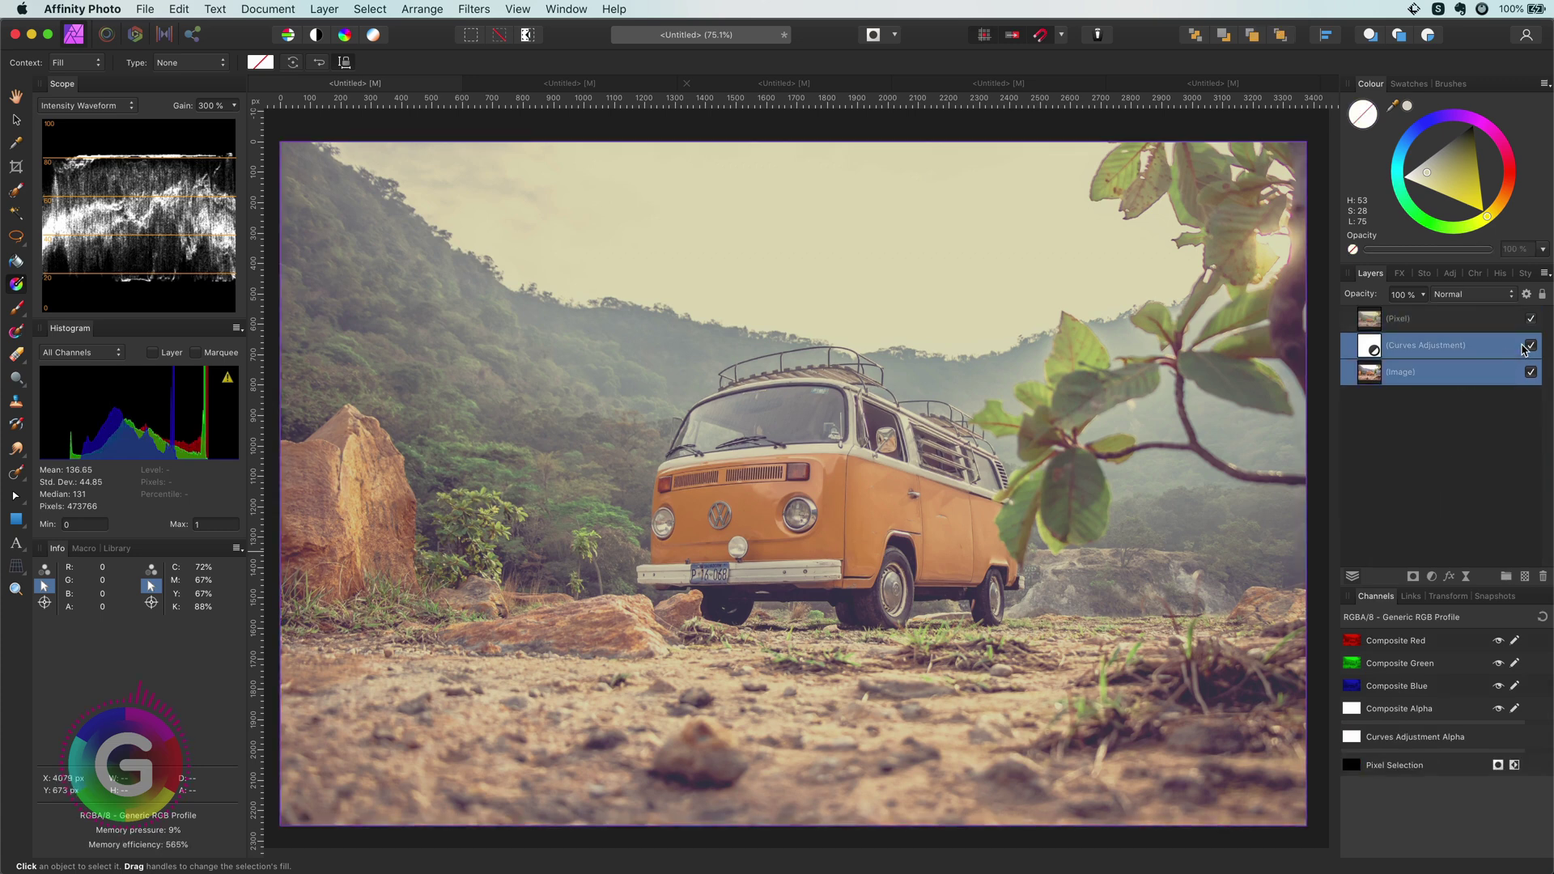
alt+click(1530, 321)
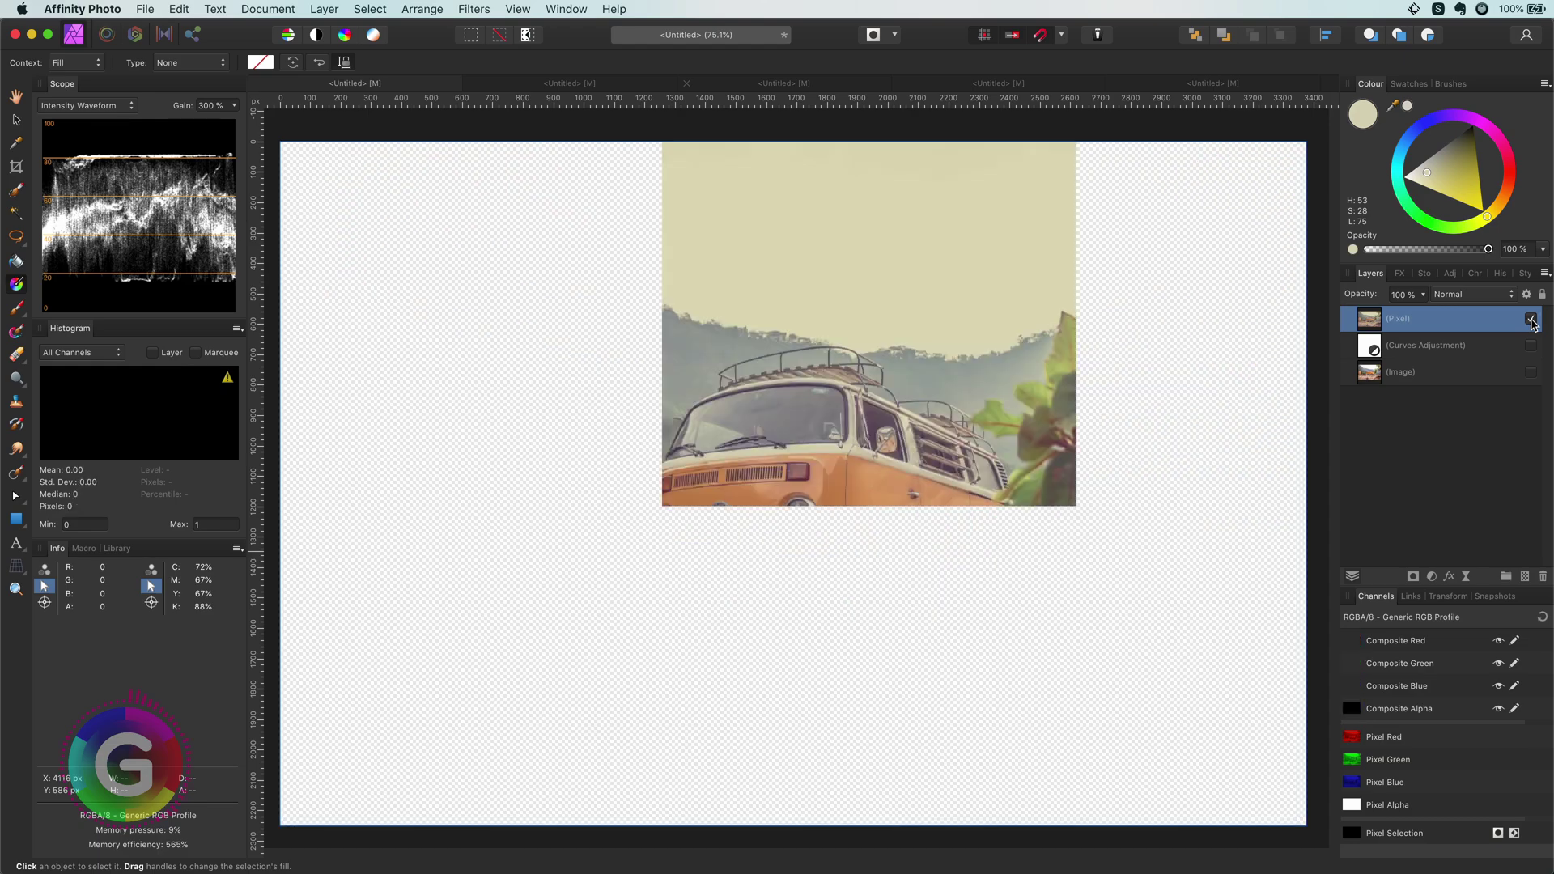
Add a sky-coloured Fill layer, duplicate it, and set the top copy to Colour Burn.
click(323, 9)
click(348, 129)
drag(1392, 106, 839, 276)
right_click(1376, 318)
click(1448, 526)
click(1471, 294)
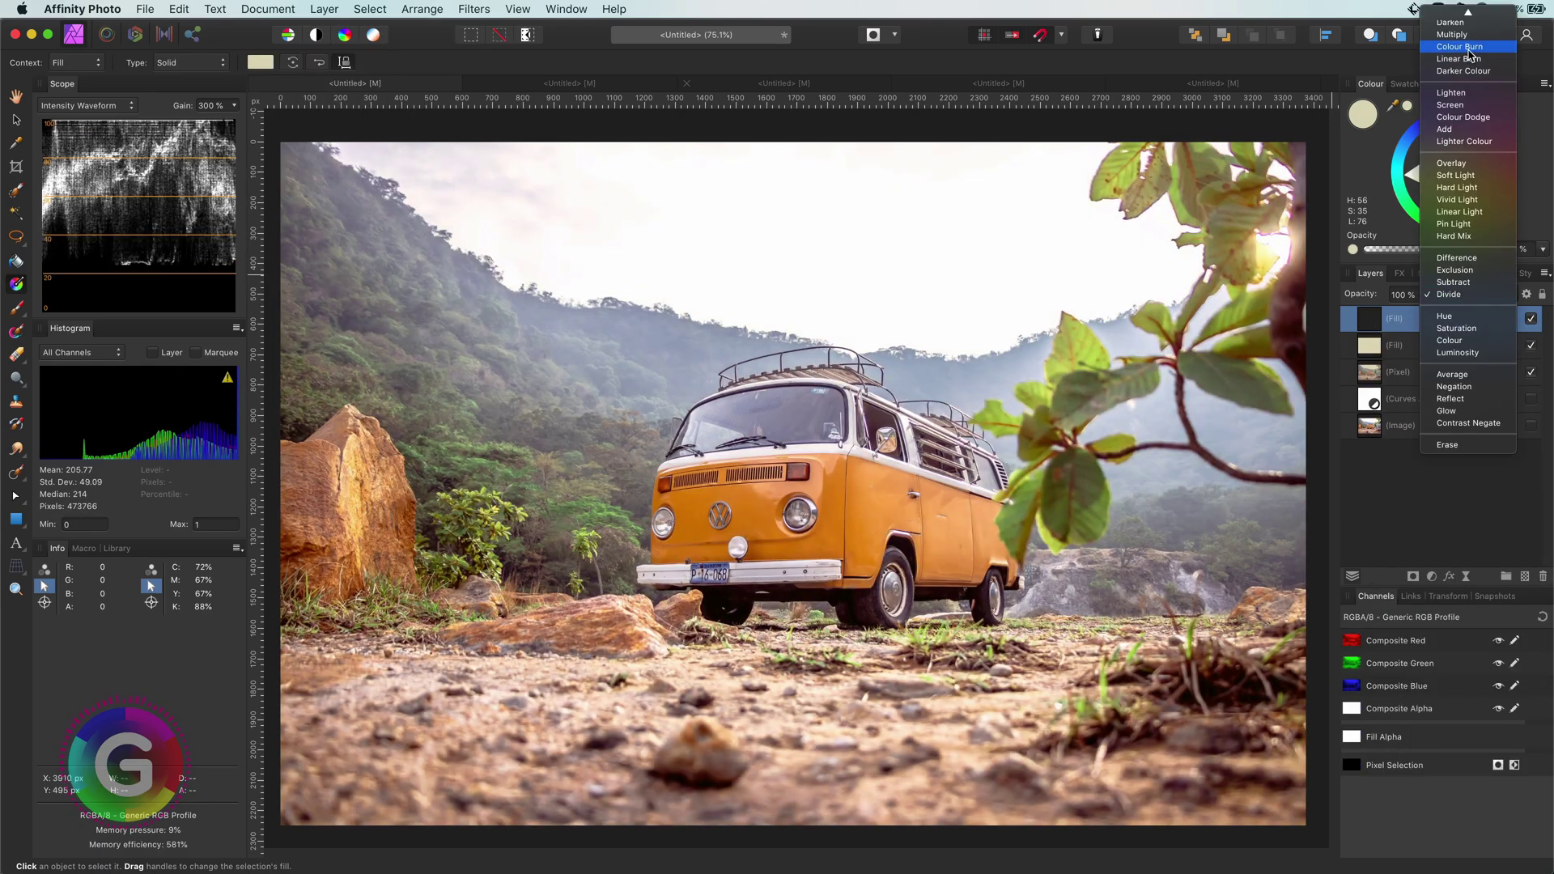
click(1469, 49)
click(1531, 425)
shift+click(1531, 324)
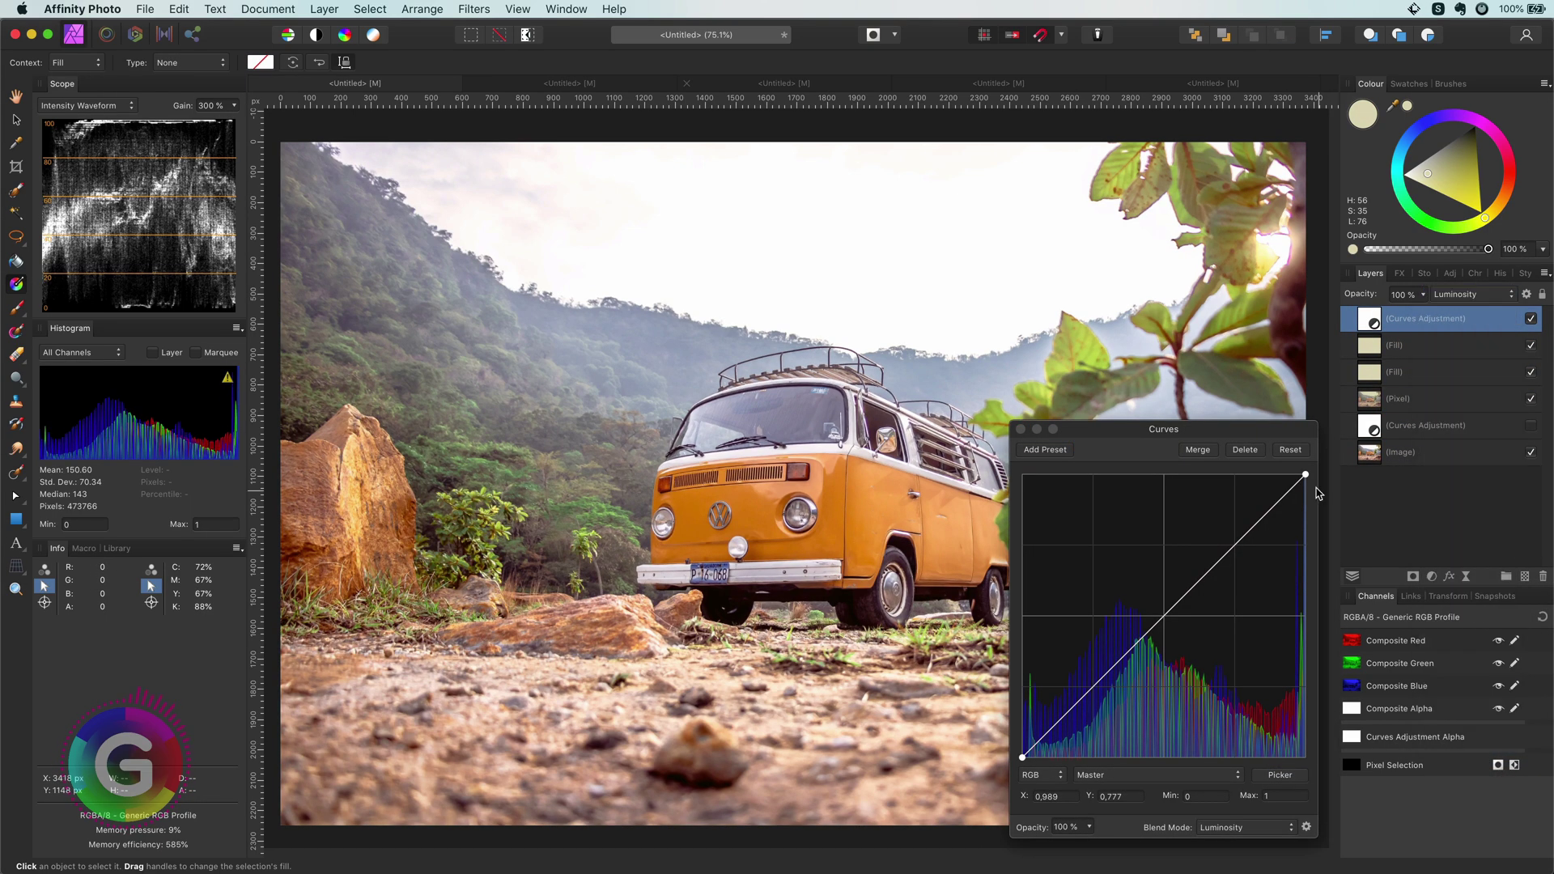
Add two Curves adjustments: one lowering the white point, one brightening the image.
drag(1304, 476, 1311, 528)
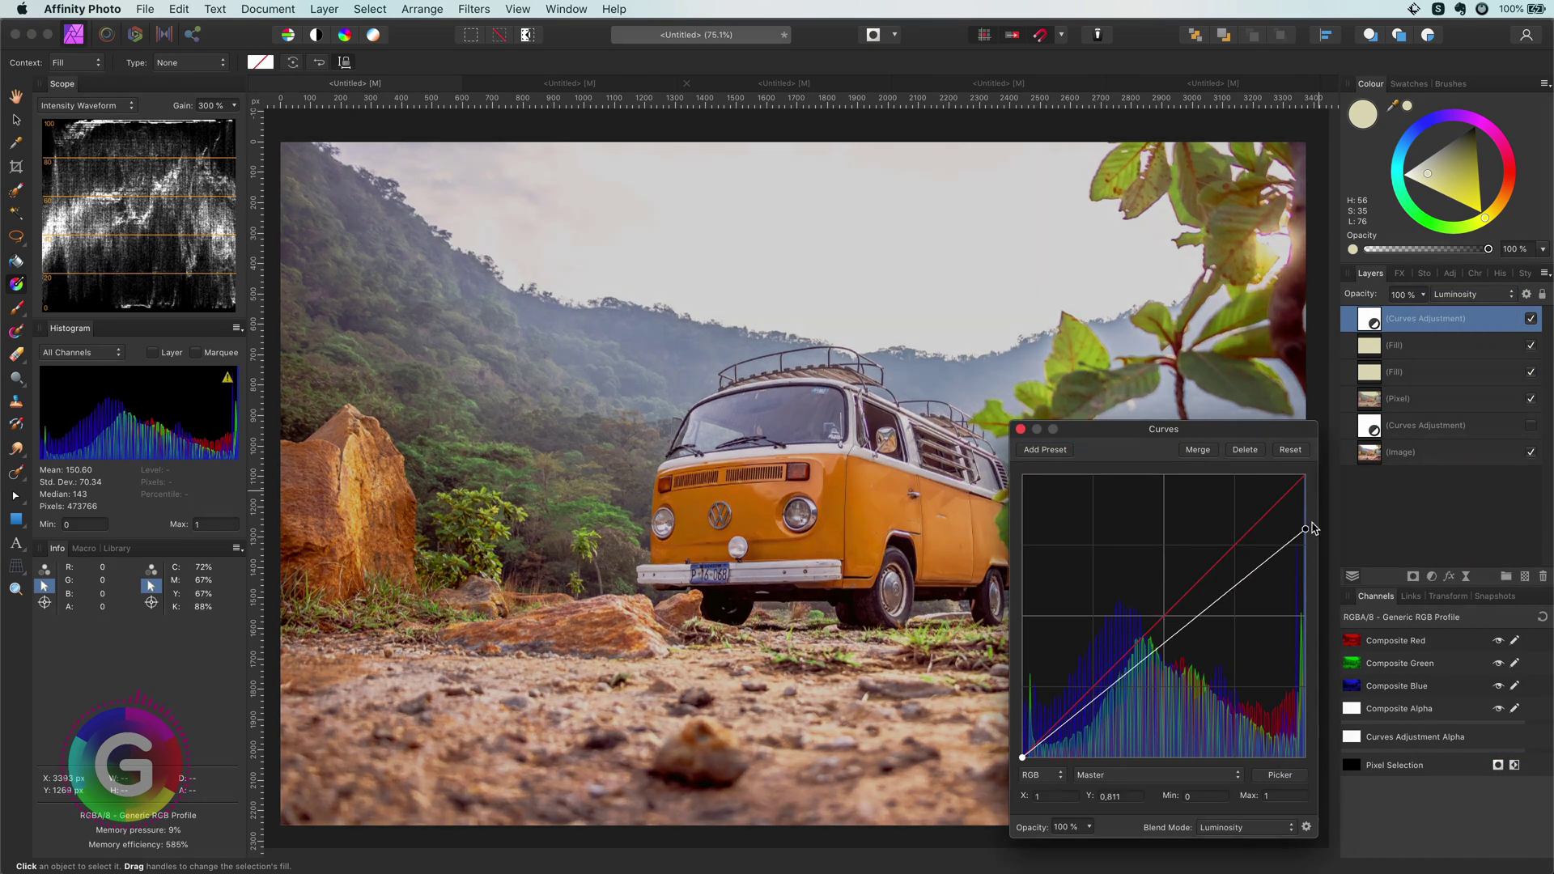
click(1021, 428)
click(1431, 575)
click(1457, 756)
drag(1162, 614, 1149, 566)
click(1021, 428)
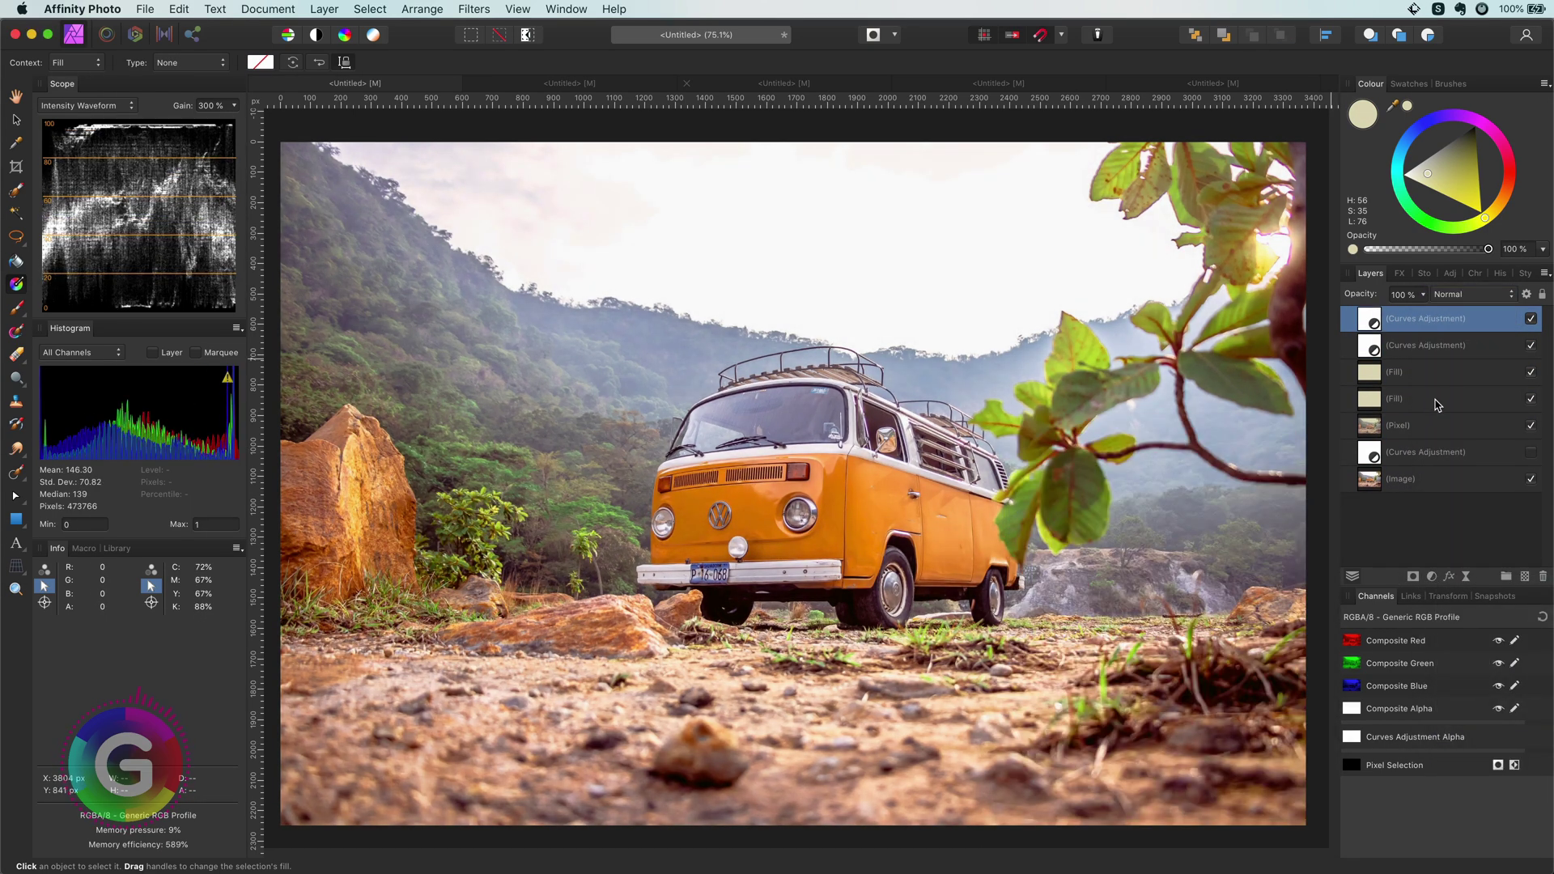
Hide the Pixel layer, both Fills and the top two Curves to show the original van.
shift+click(1426, 424)
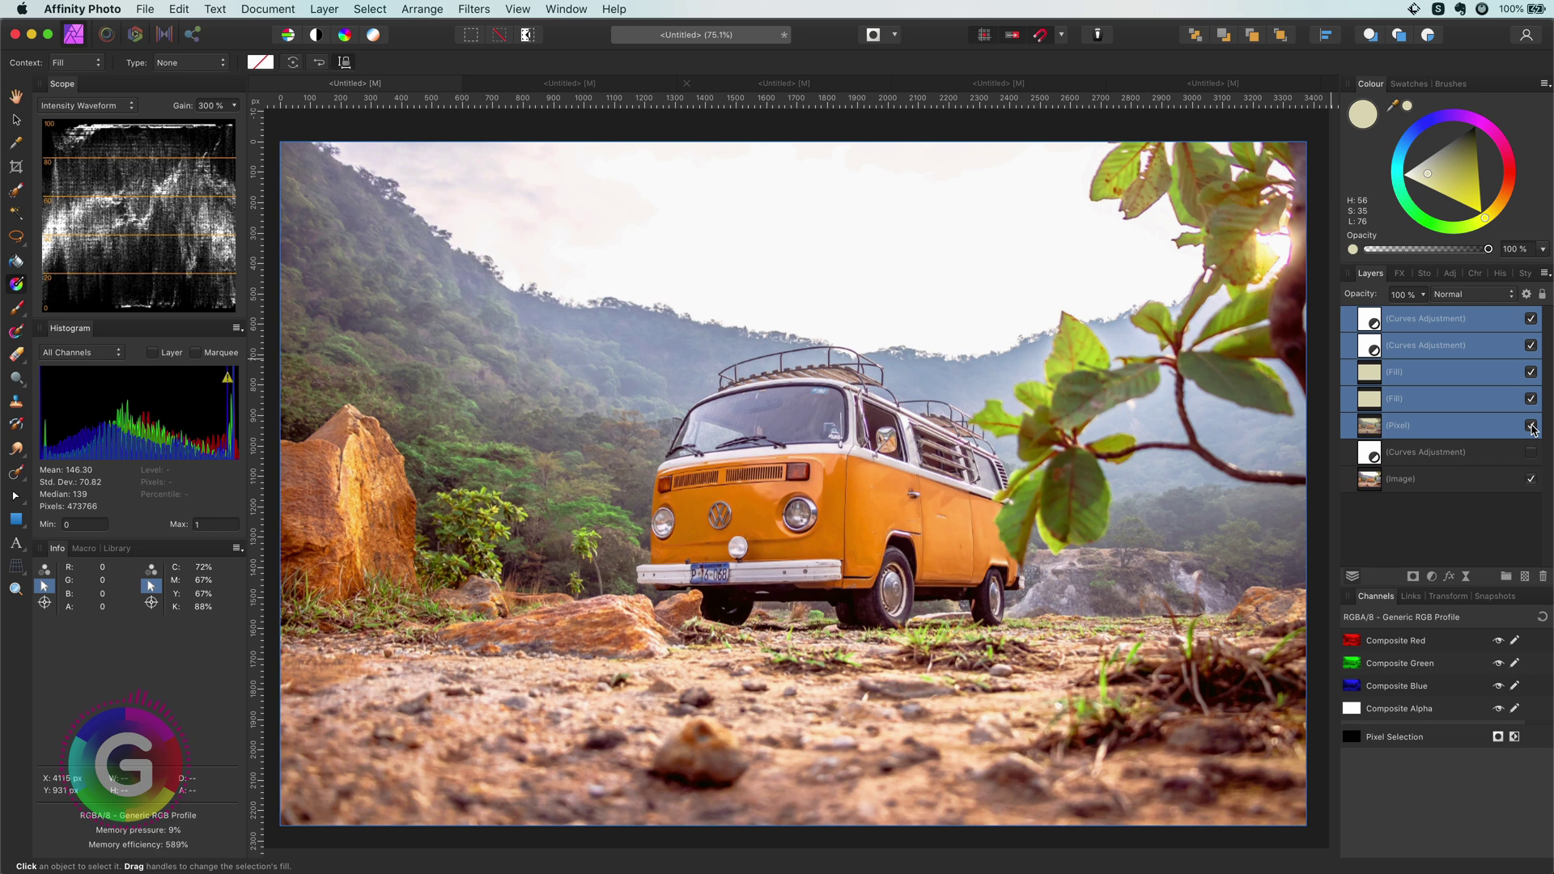
click(1530, 427)
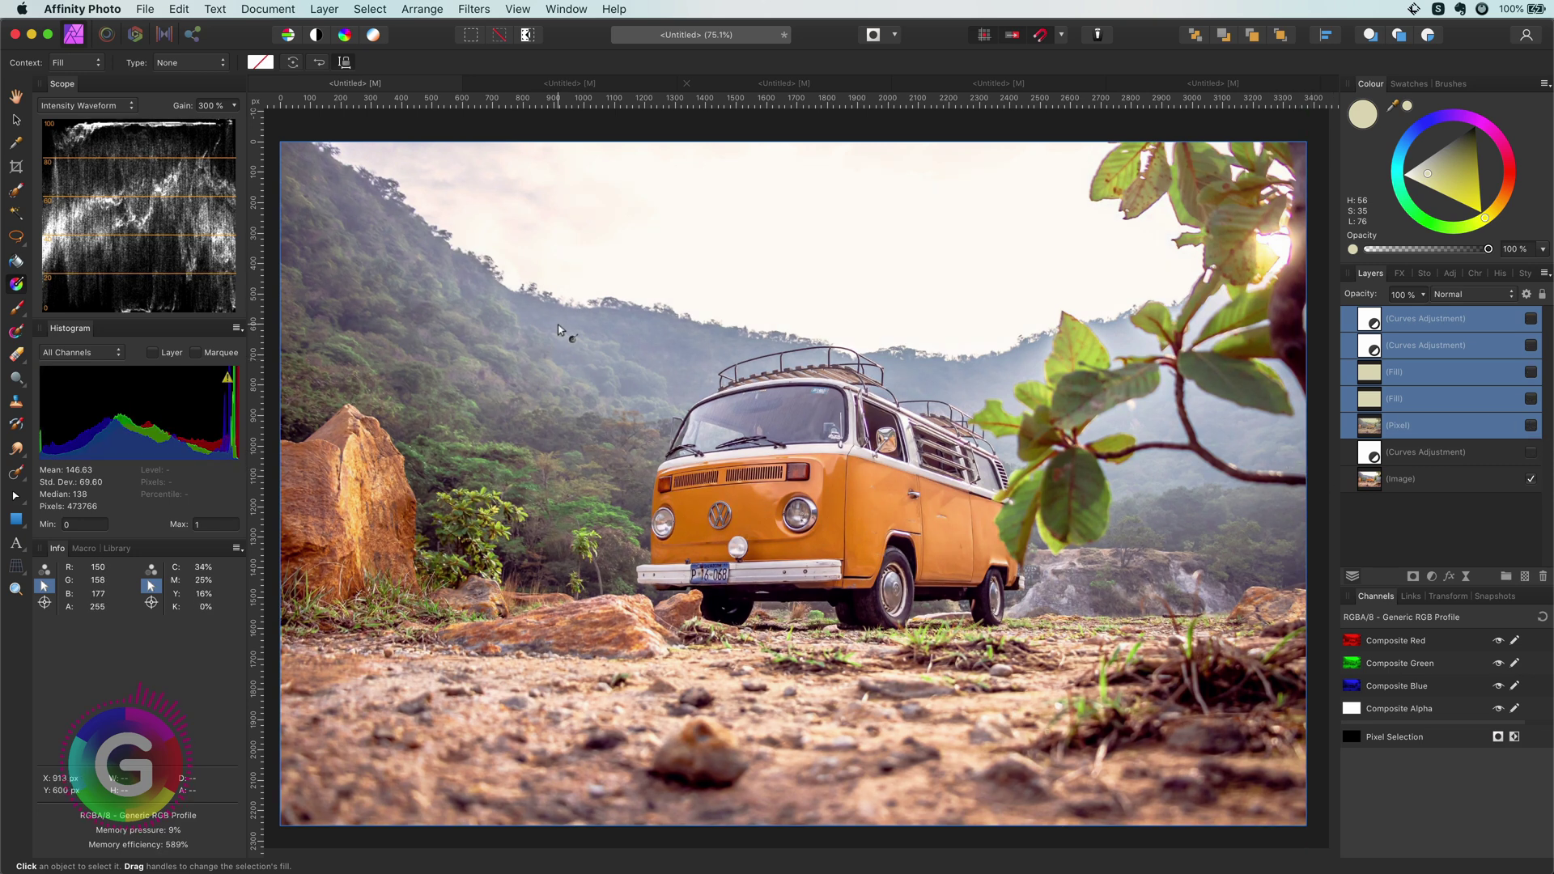
click(15, 121)
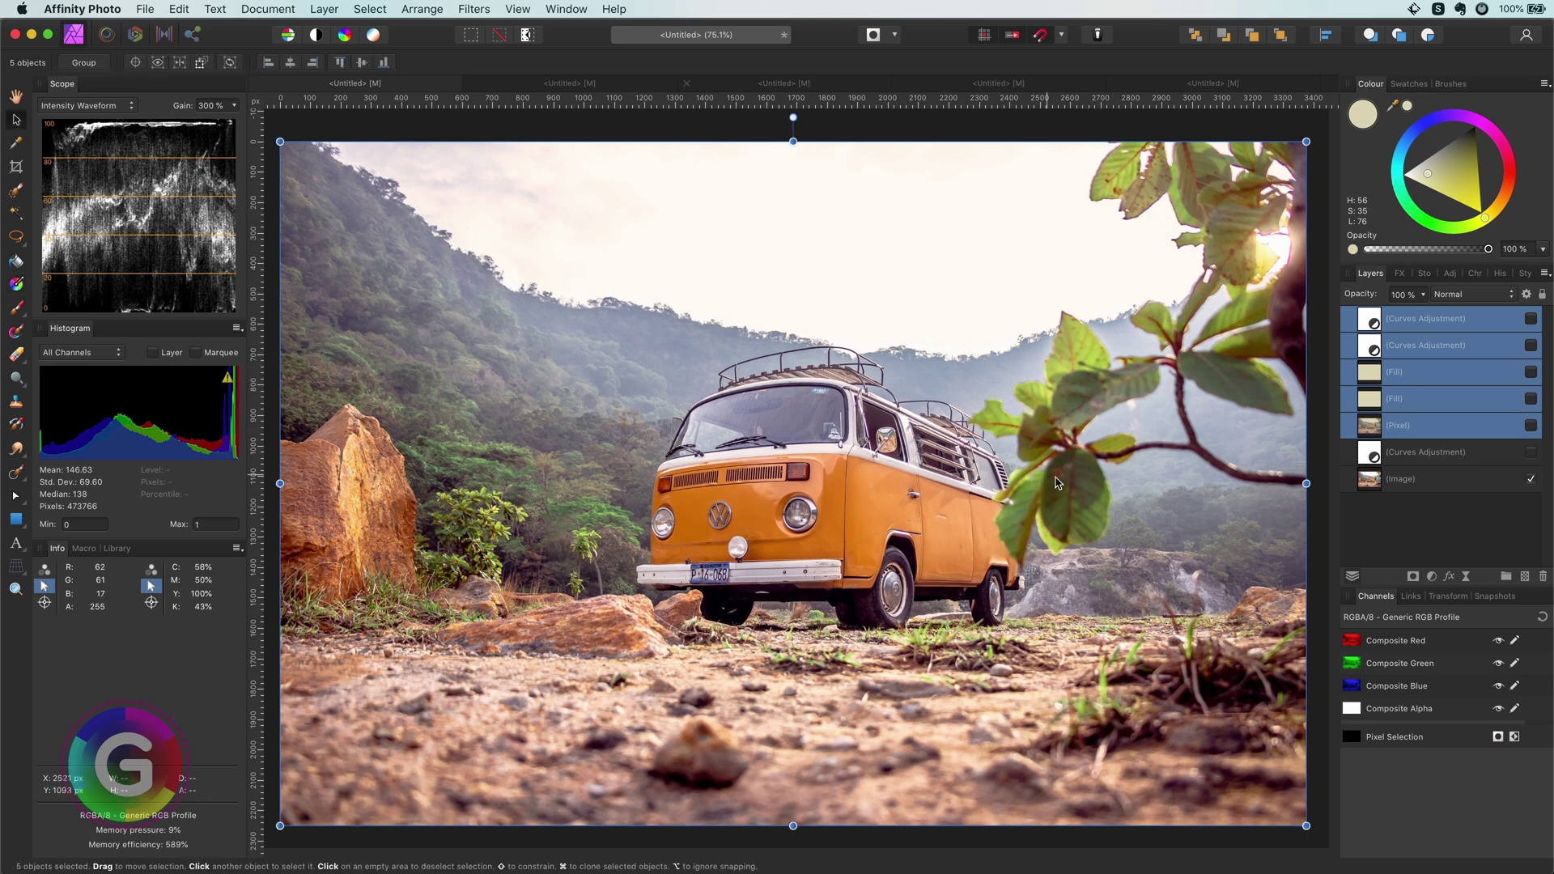
click(1367, 538)
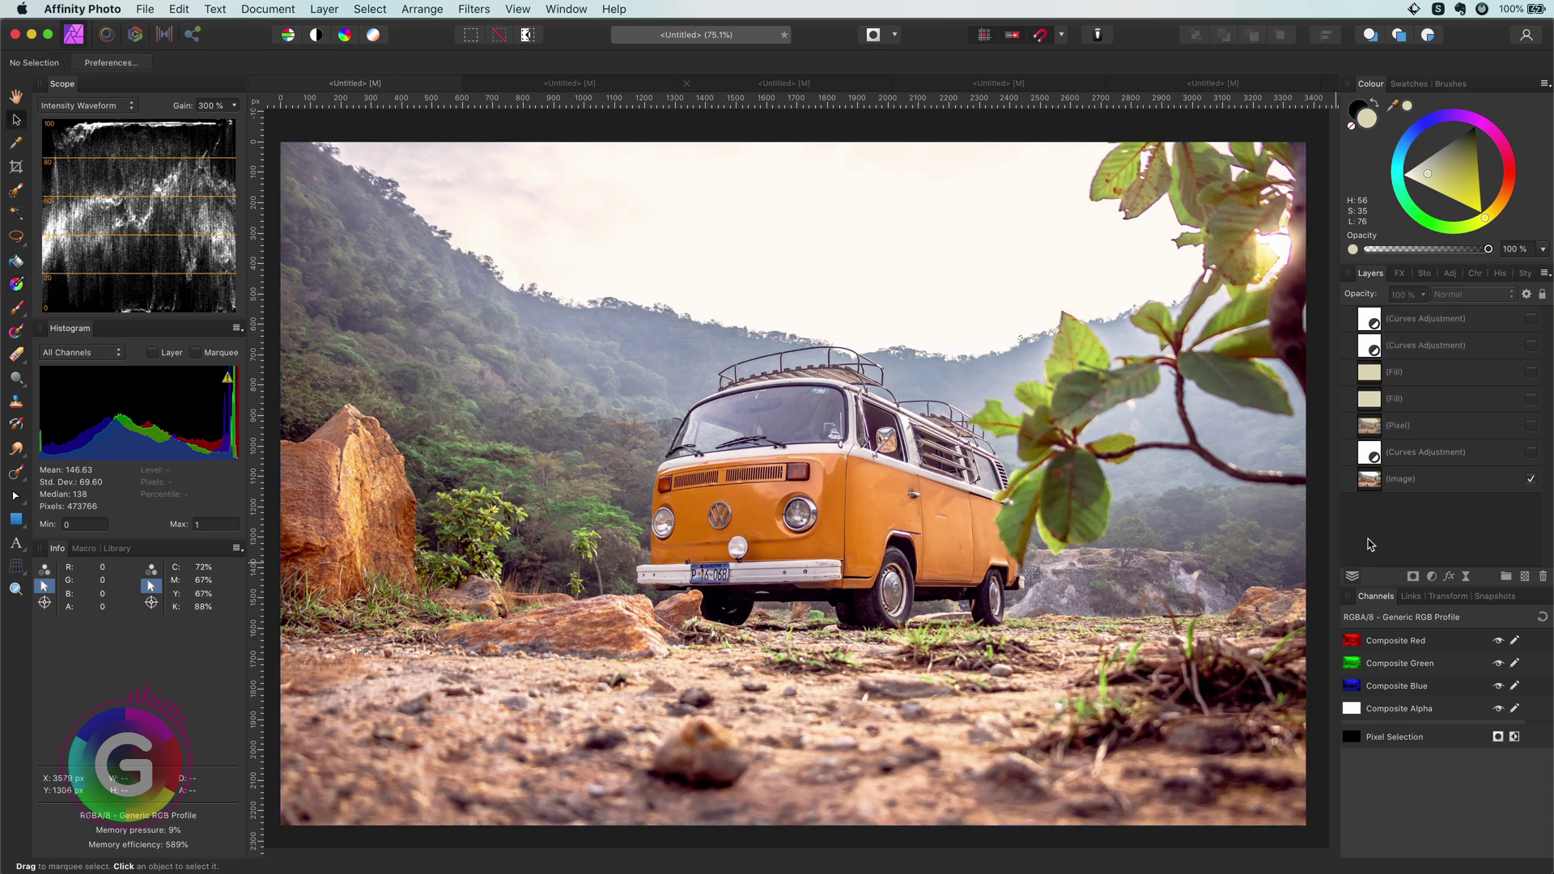